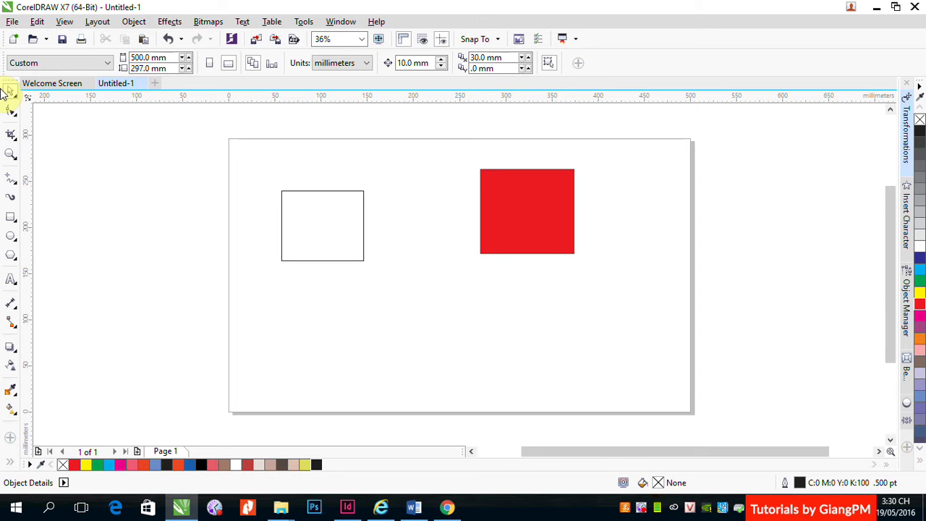
Delete both existing squares so that the page is empty.
click(239, 142)
key(ctrl+a)
key(Delete)
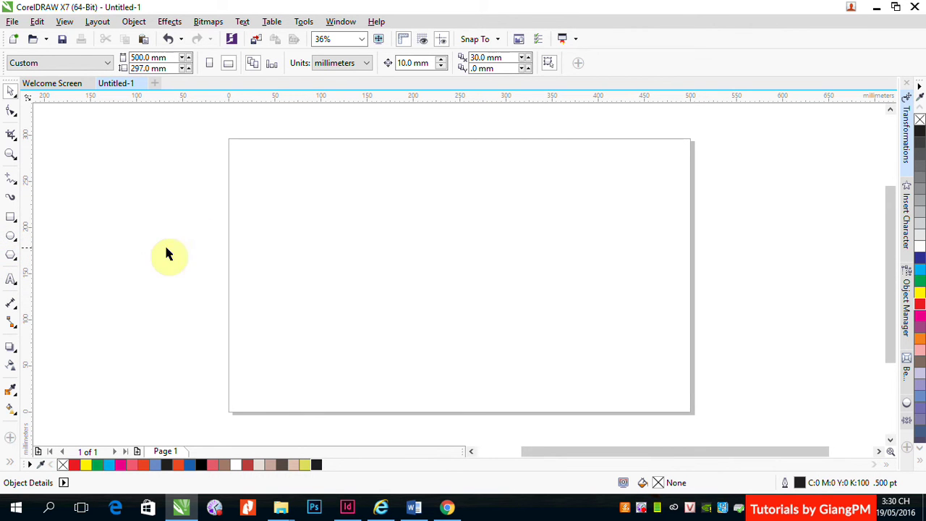
Draw a rectangle about 124 mm wide and 79 mm high in the upper-left area of the page.
click(11, 219)
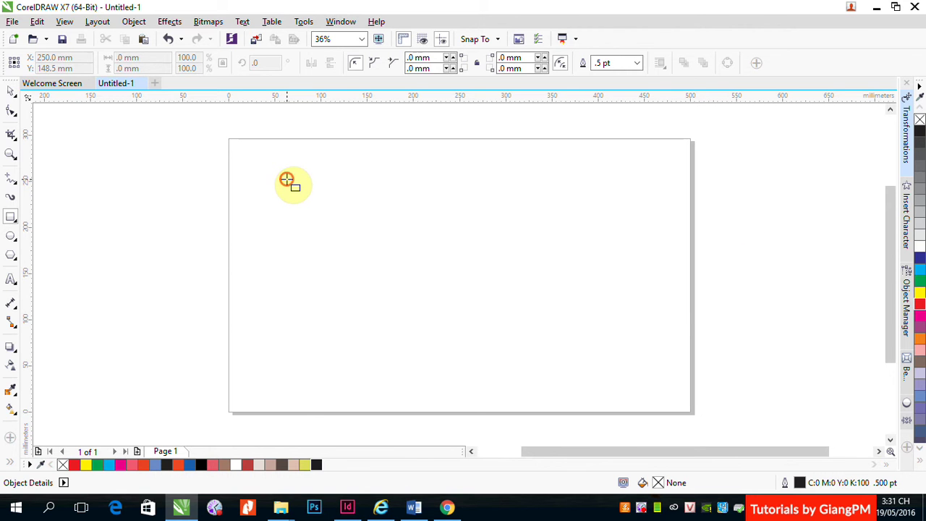
drag(286, 179, 400, 252)
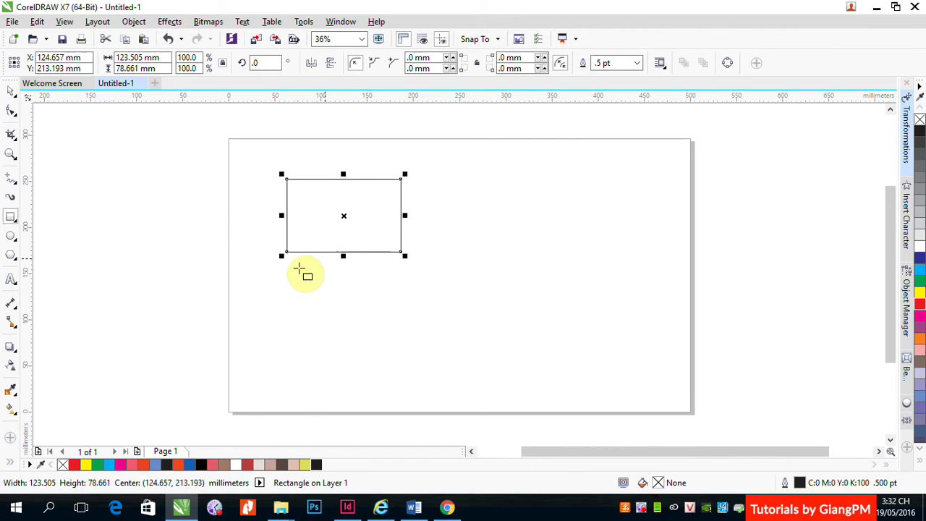
Switch the rectangle's reference point between its top-left corner, top-right corner and centre, ending on the centre.
click(10, 59)
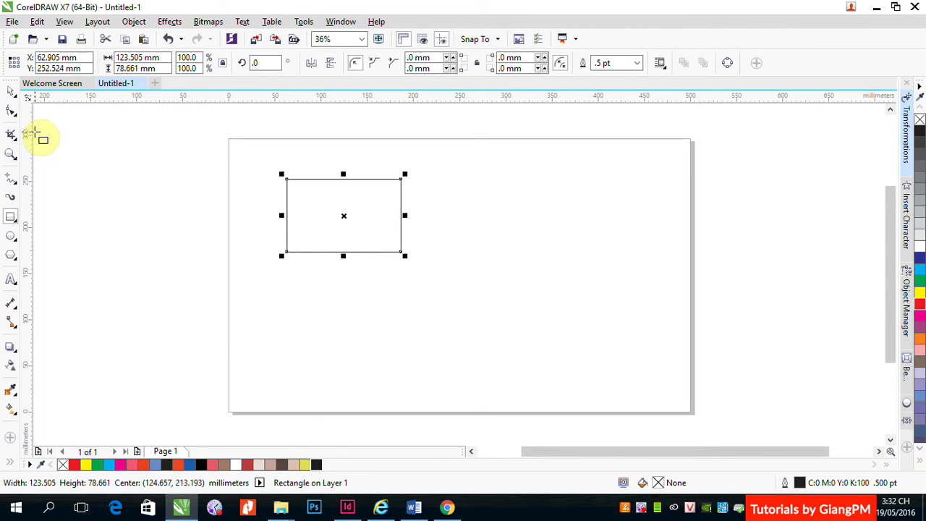
click(18, 58)
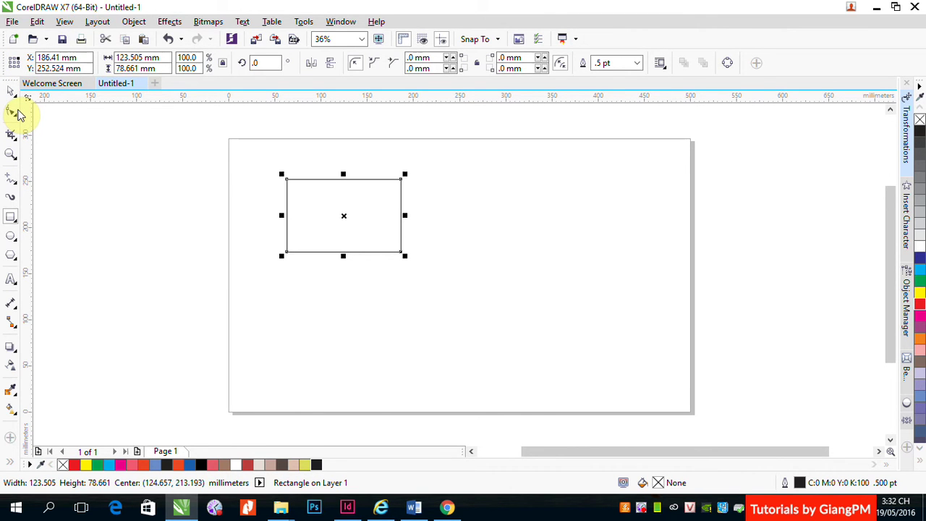
click(15, 64)
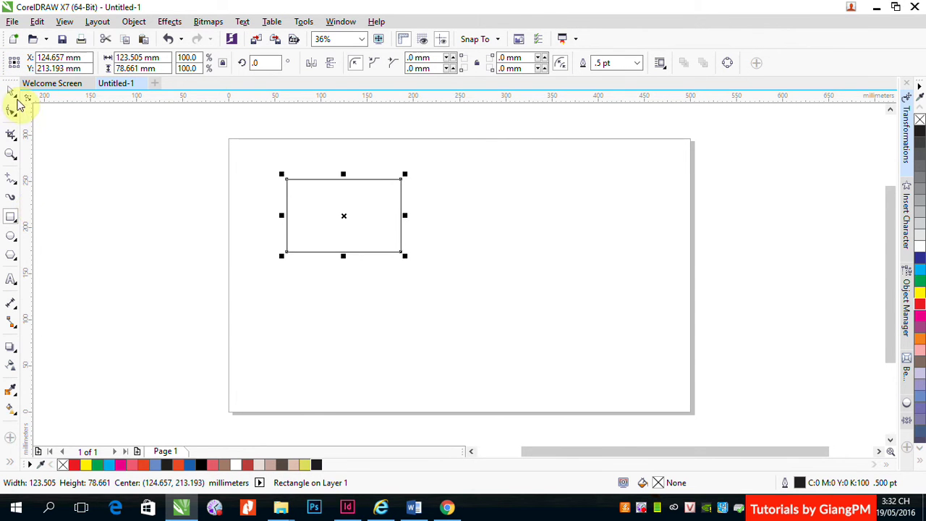
click(19, 59)
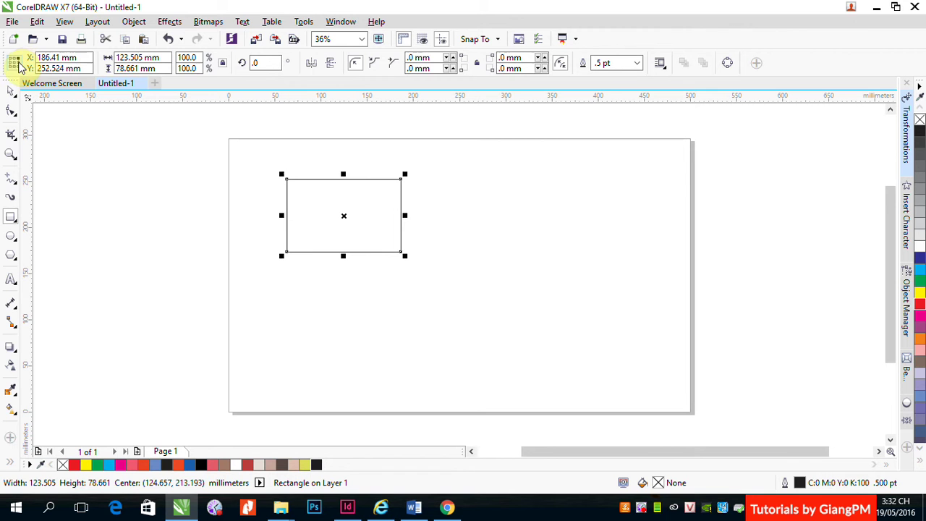
click(45, 57)
click(14, 64)
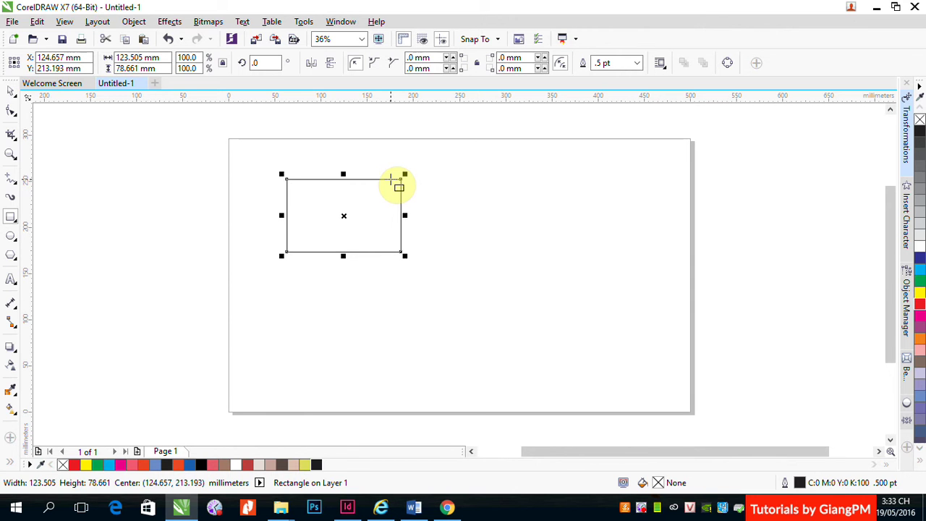
Set the rectangle's width to 50 mm with its proportions locked.
click(189, 58)
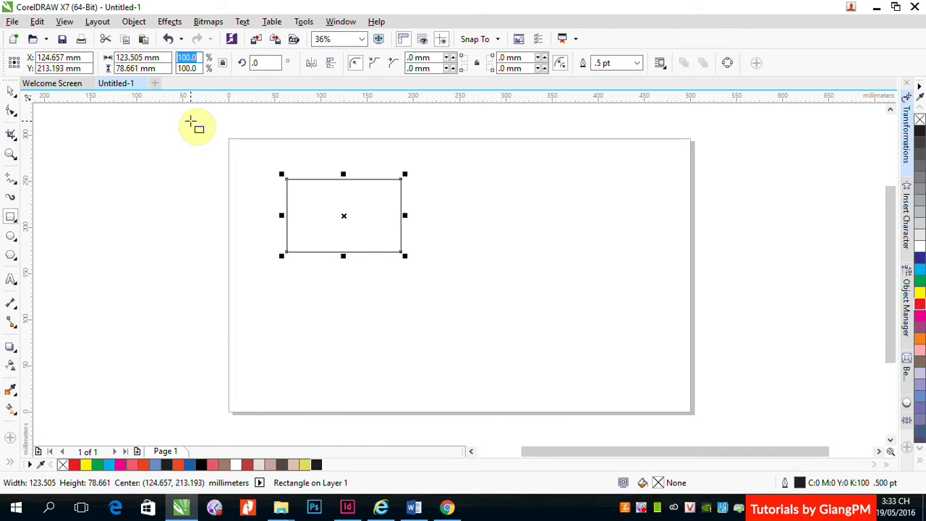
key(shift+Tab)
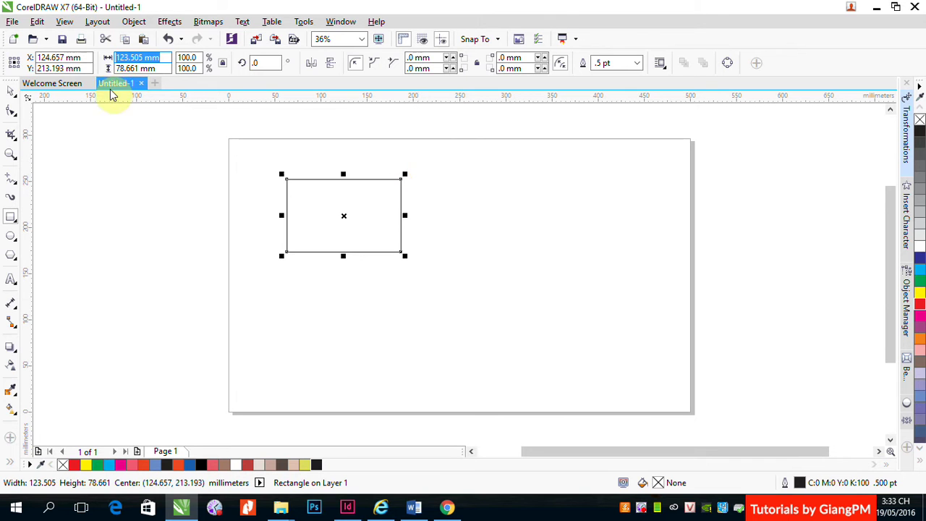
click(129, 58)
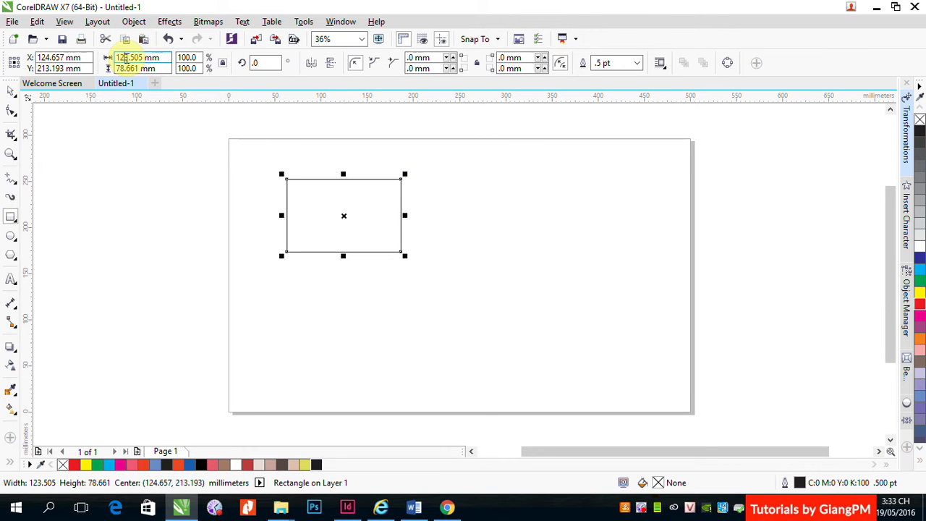
double_click(128, 58)
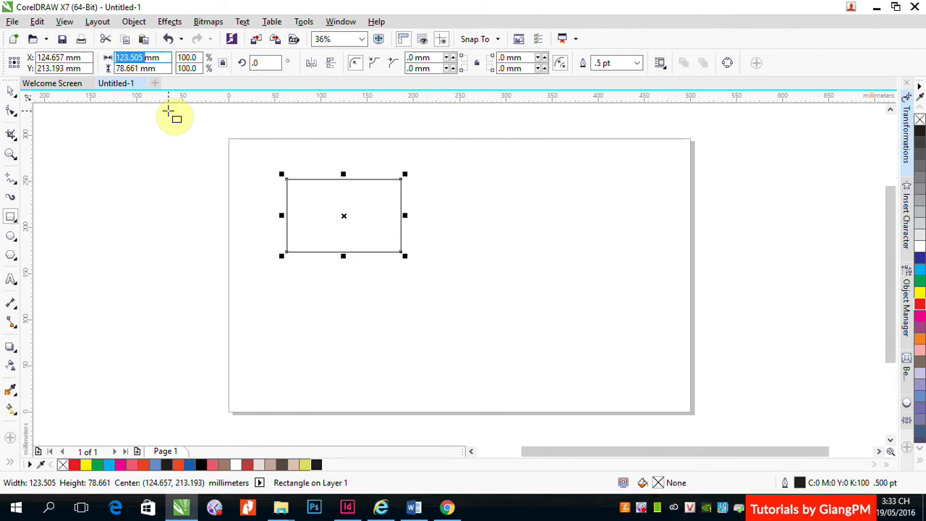
text(50)
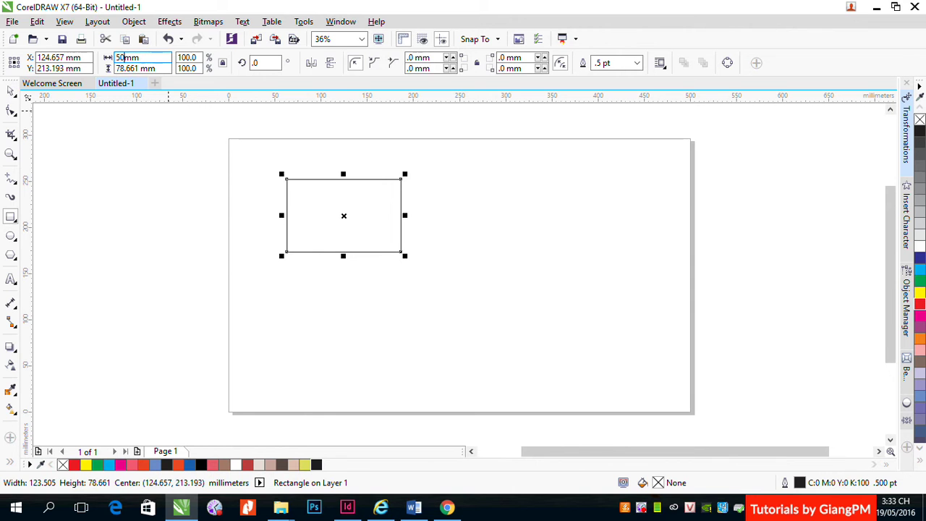
key(Return)
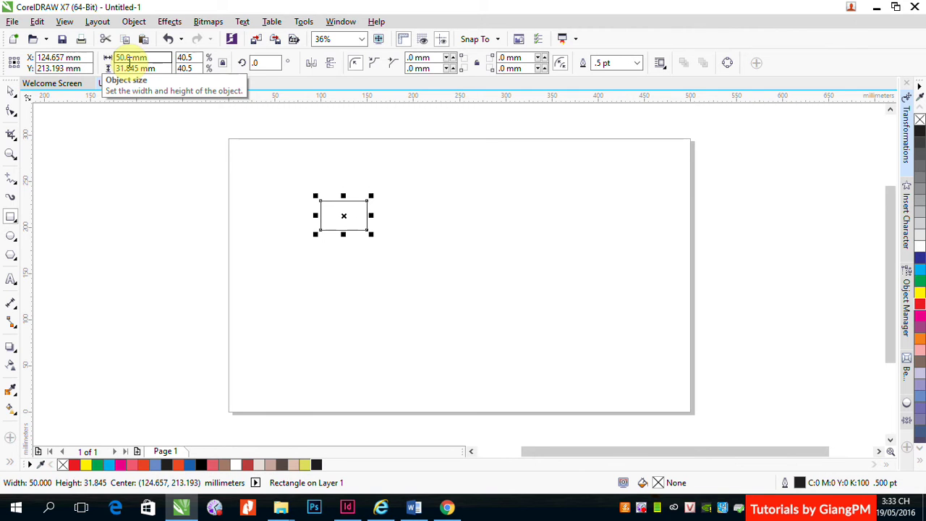
Turn the rectangle's ratio lock off and on again, and set its width to 300 mm.
click(183, 57)
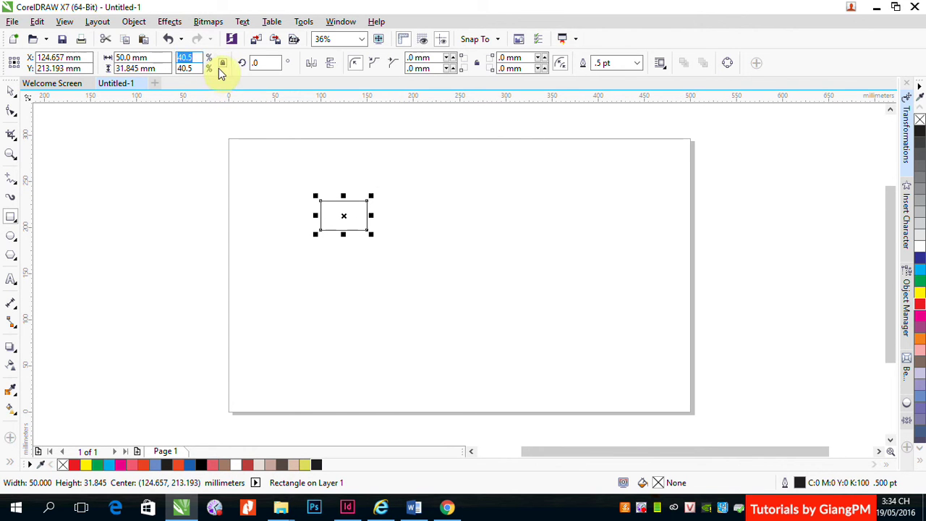
click(222, 66)
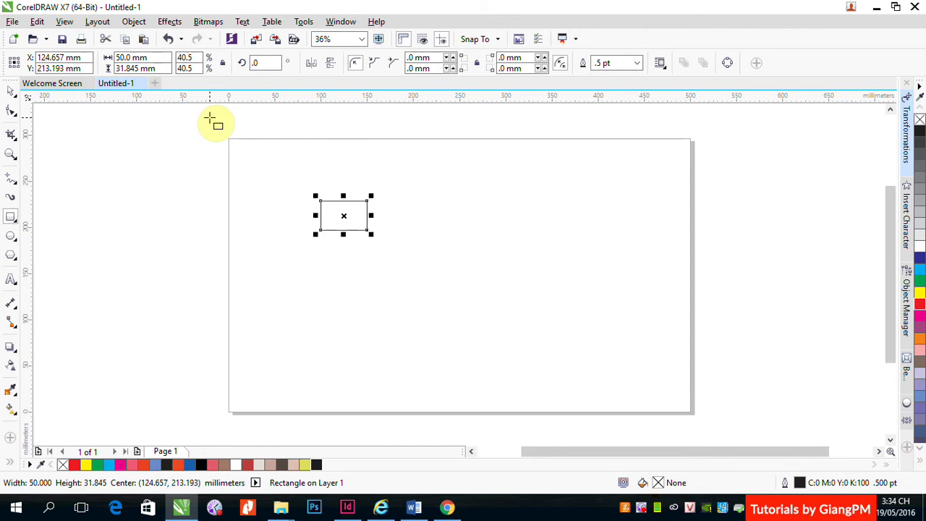
click(223, 63)
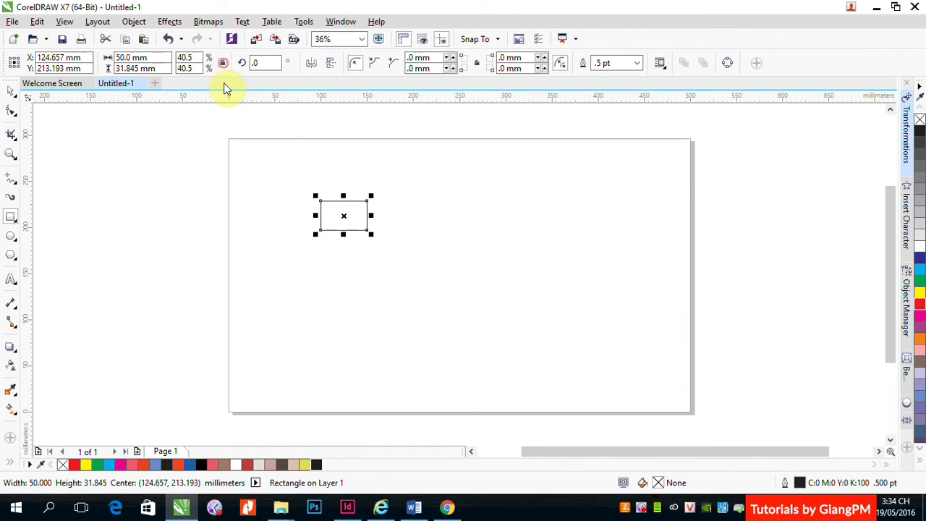
double_click(121, 58)
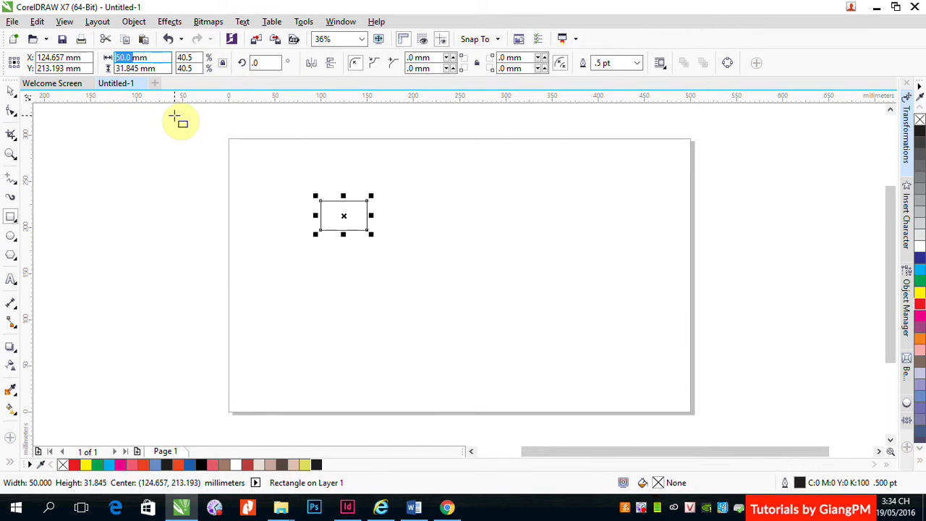
text(300)
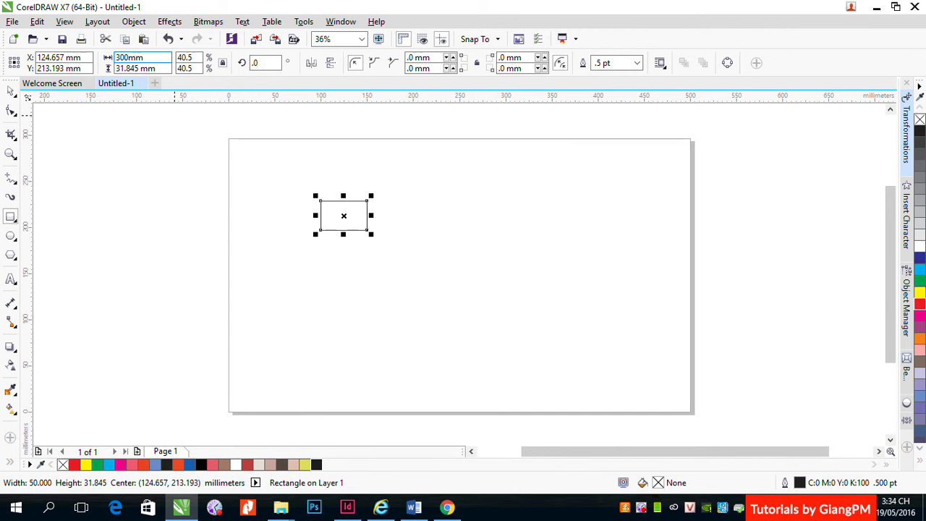
key(Return)
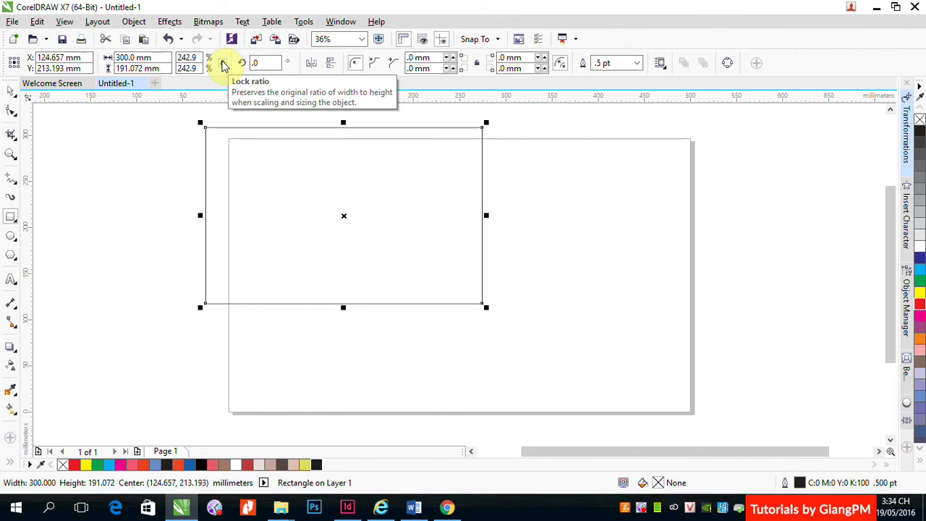
Unlock the rectangle's width-to-height ratio and set only its width to 100 mm.
click(222, 63)
double_click(123, 60)
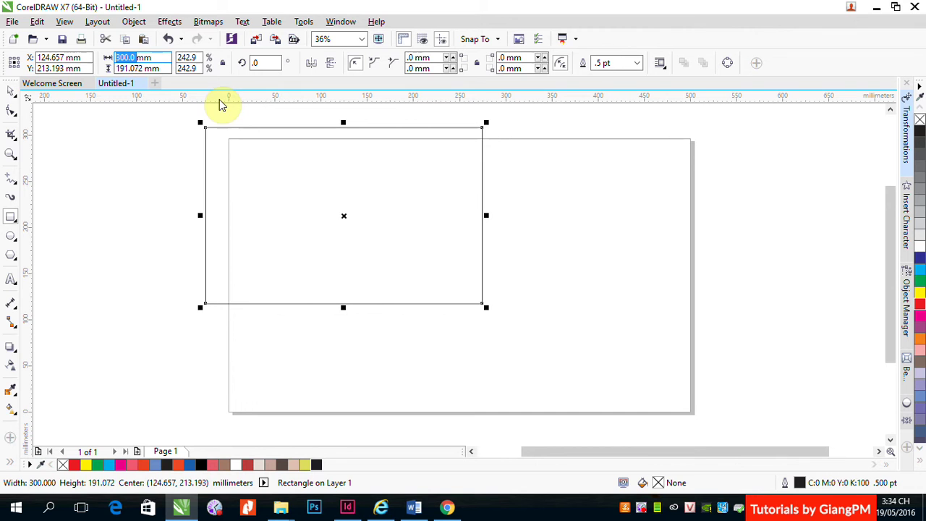
text(100)
key(Return)
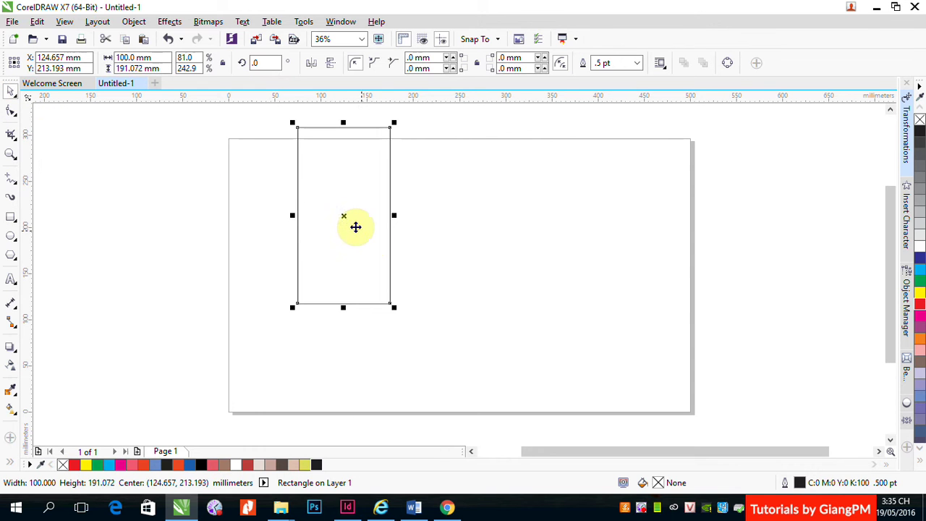
Rotate the rectangle clockwise freehand about its centre, and set its rotation angle to 15 degrees.
click(344, 215)
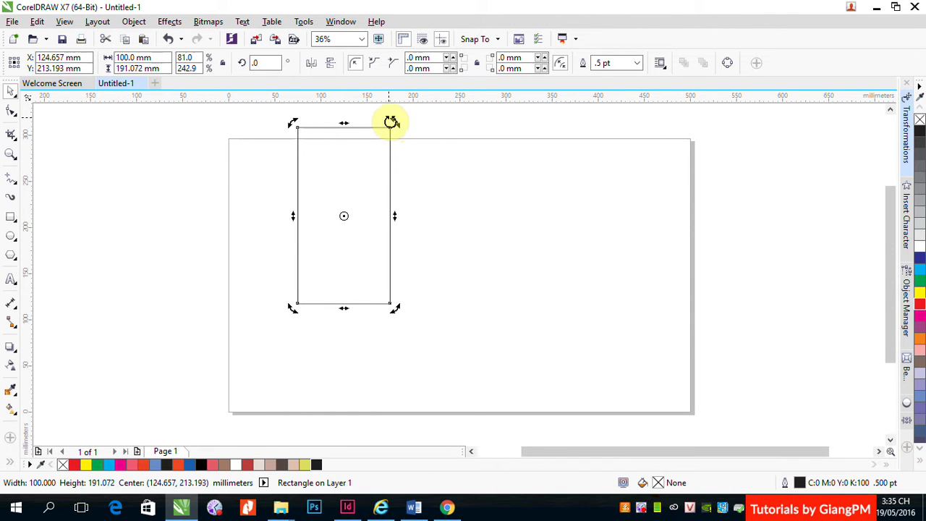
drag(395, 127, 411, 187)
double_click(261, 63)
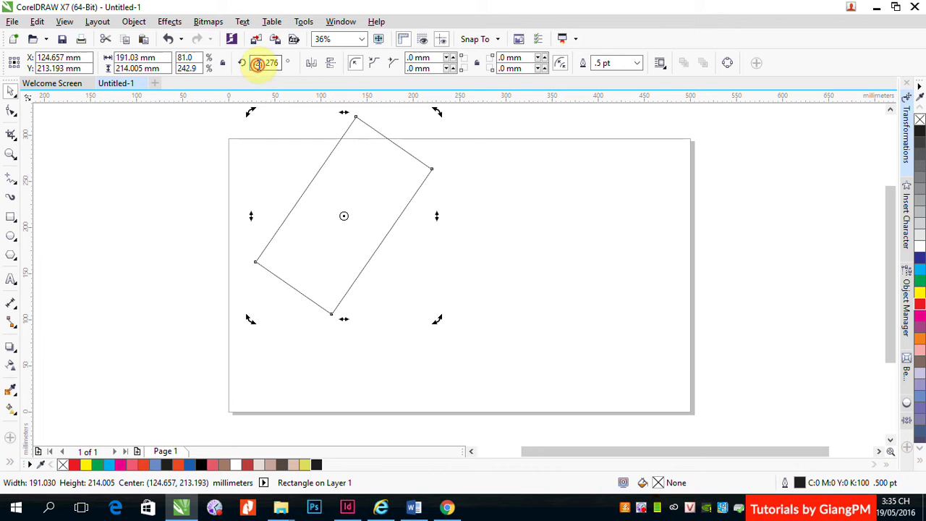
text(15)
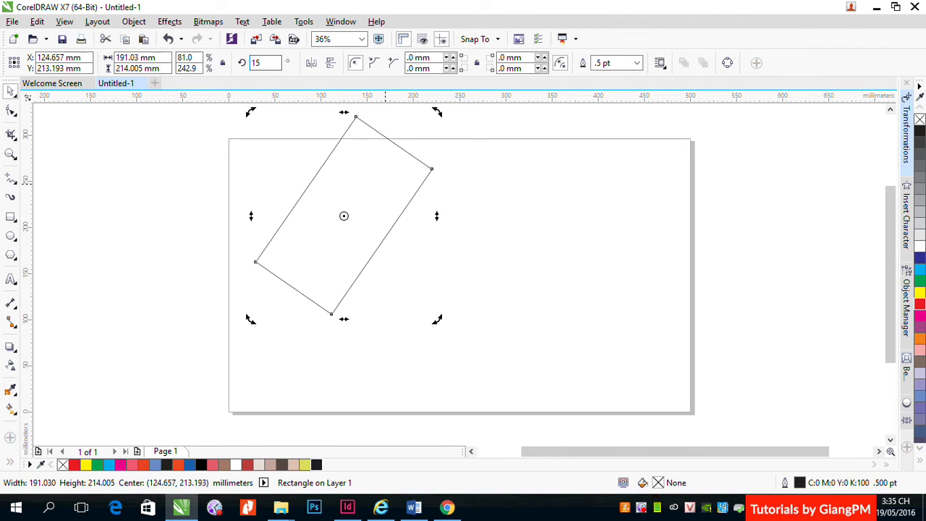
key(Return)
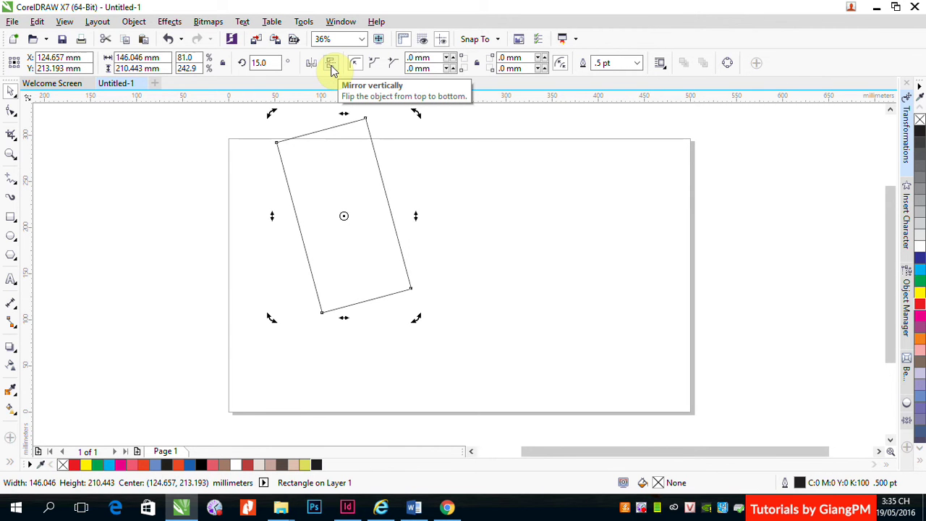
Mirror the tilted rectangle horizontally across its left side, and delete it from the page.
click(352, 235)
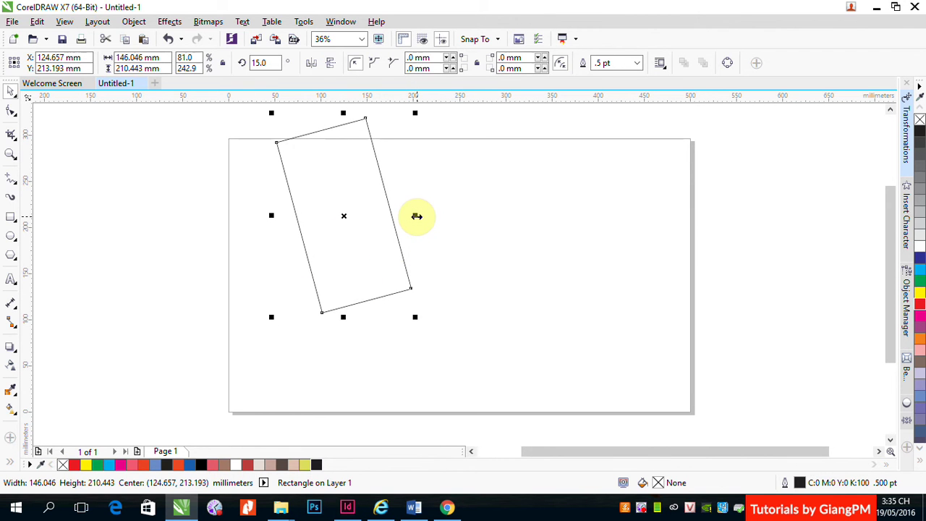
drag(416, 215, 162, 208)
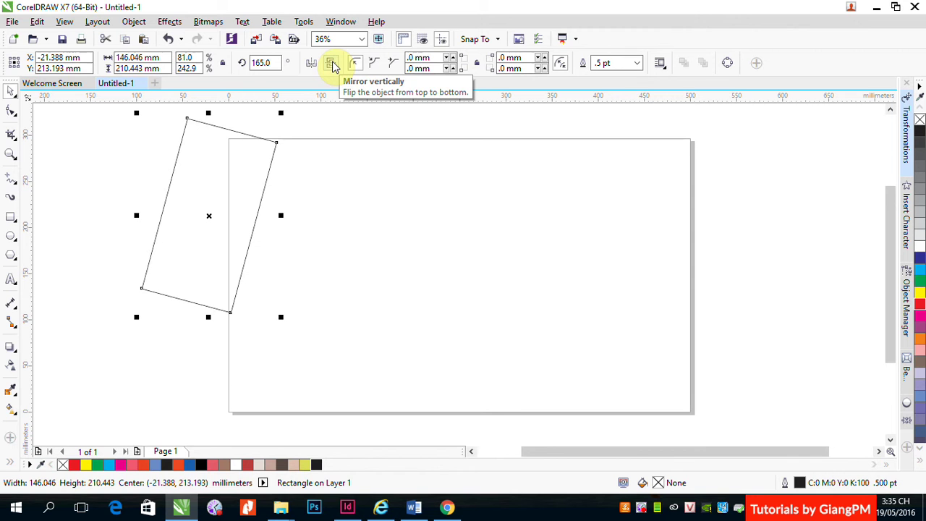
key(Delete)
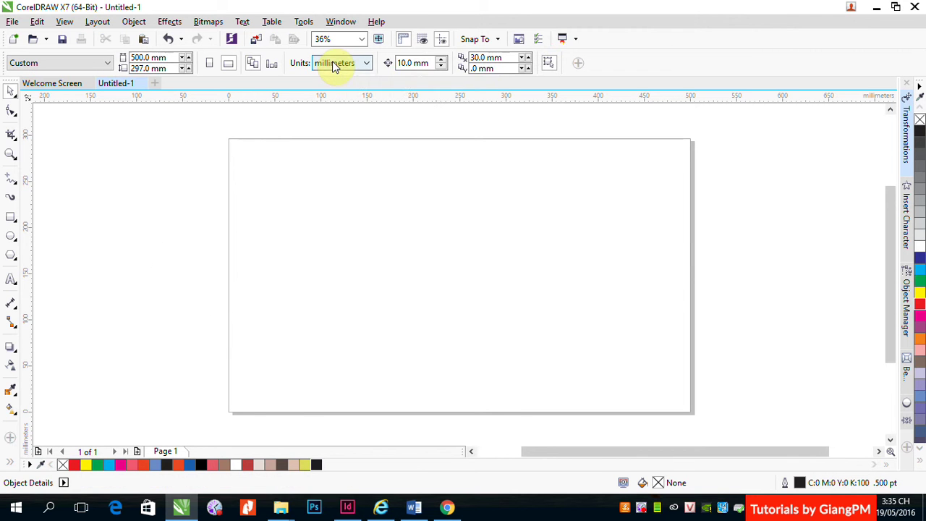
Add the artistic text "A" in 24 pt Arial in the upper middle of the page.
click(11, 279)
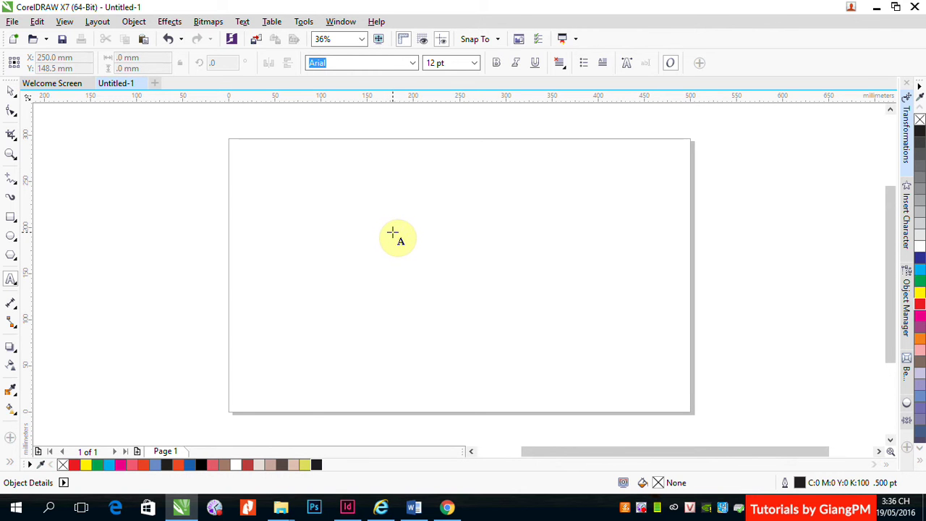
click(401, 228)
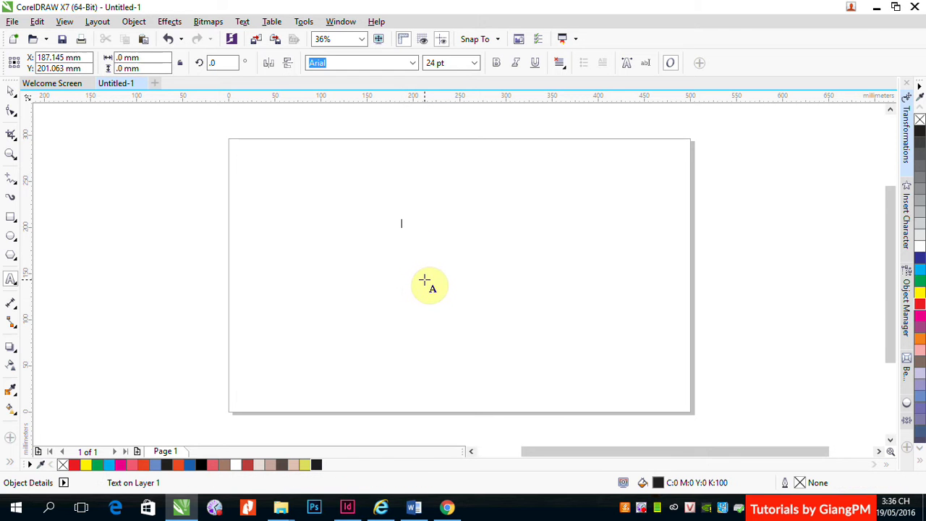
text(A)
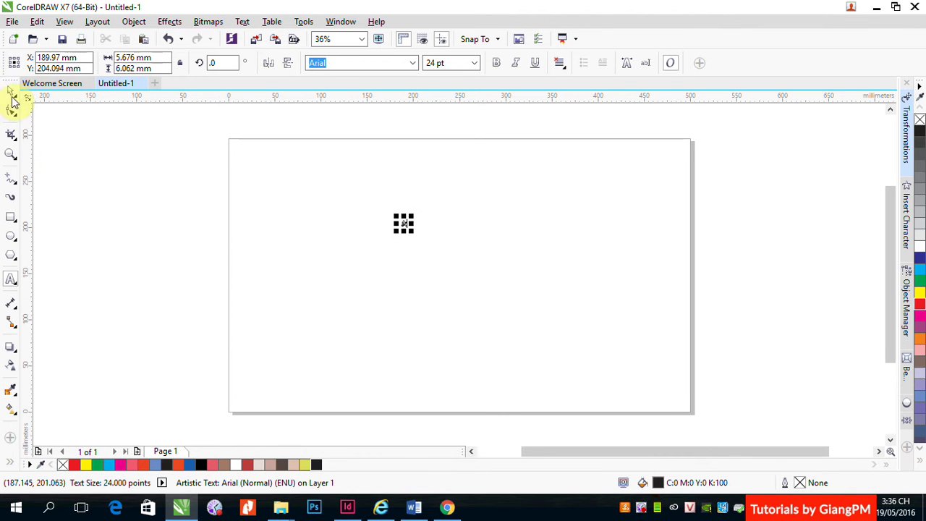
Add a separate artistic text "B" in 24 pt Arial below the letter A.
click(13, 280)
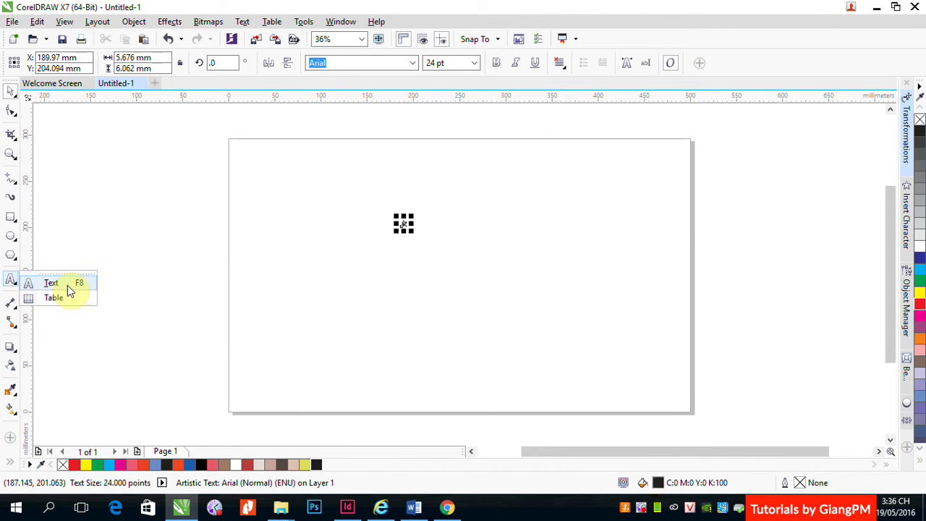
click(67, 286)
click(407, 277)
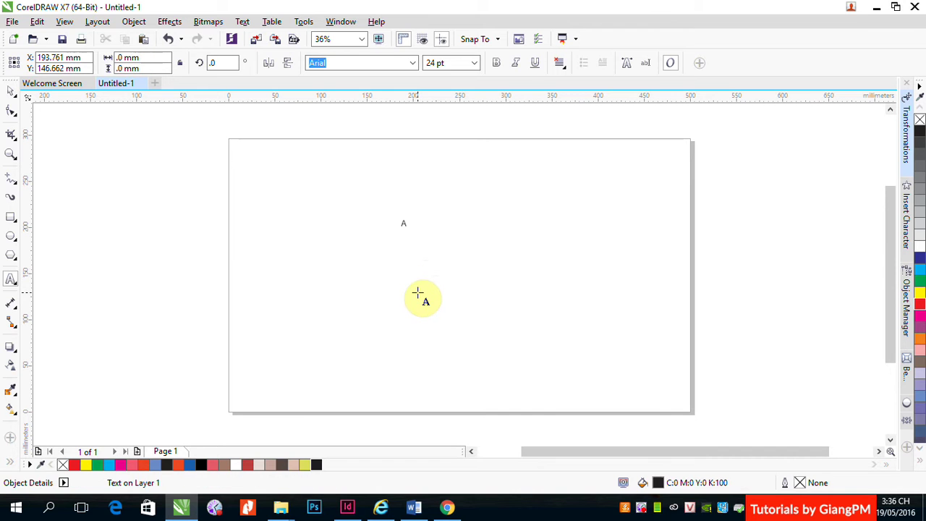
text(B)
key(Escape)
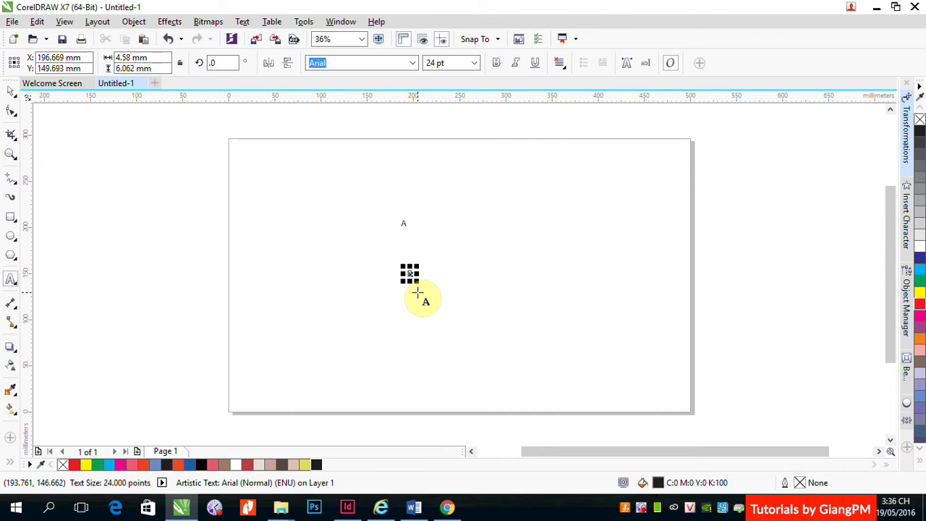
Move the letter B up beside the letter A, to about X 229.8 mm and Y 205.4 mm.
click(11, 91)
click(256, 194)
click(426, 265)
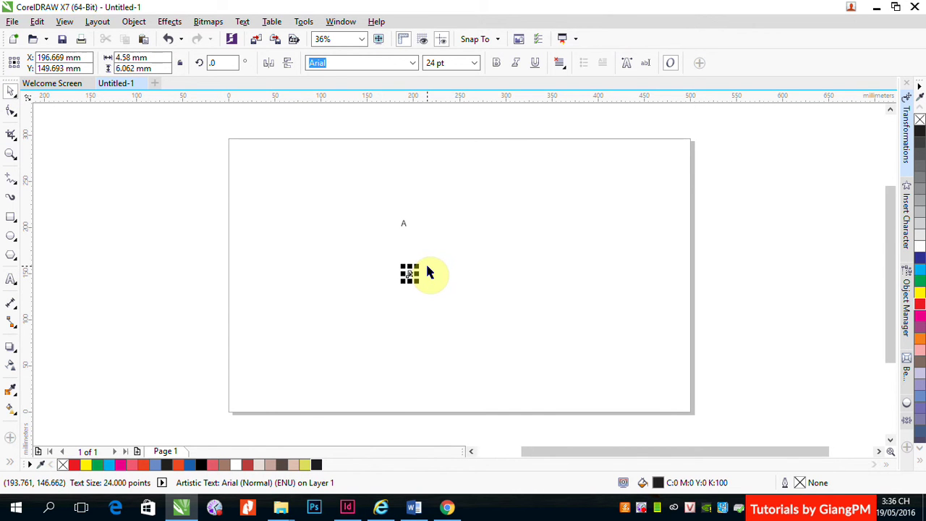
key(F2)
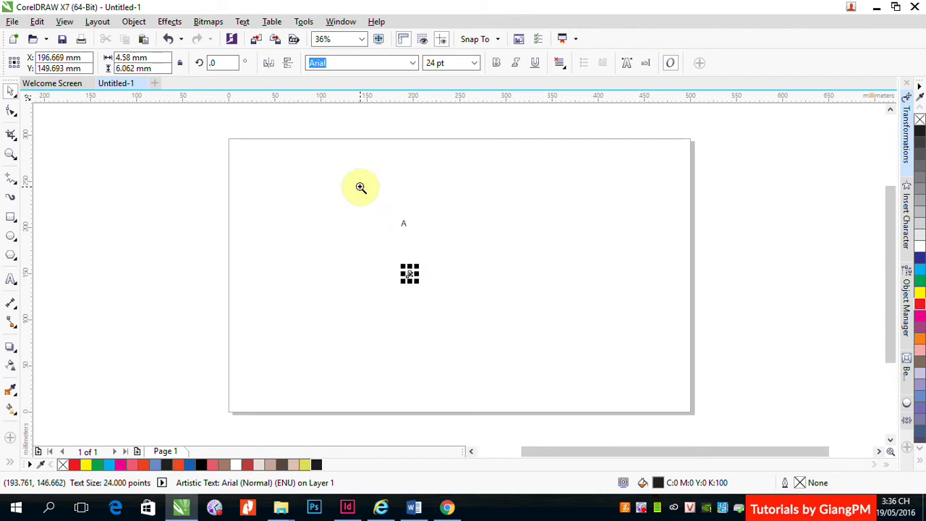
drag(361, 186, 509, 320)
drag(370, 303, 444, 178)
Align the A level with the B, and move the B closer to the A, to about X 202 mm.
key(F2)
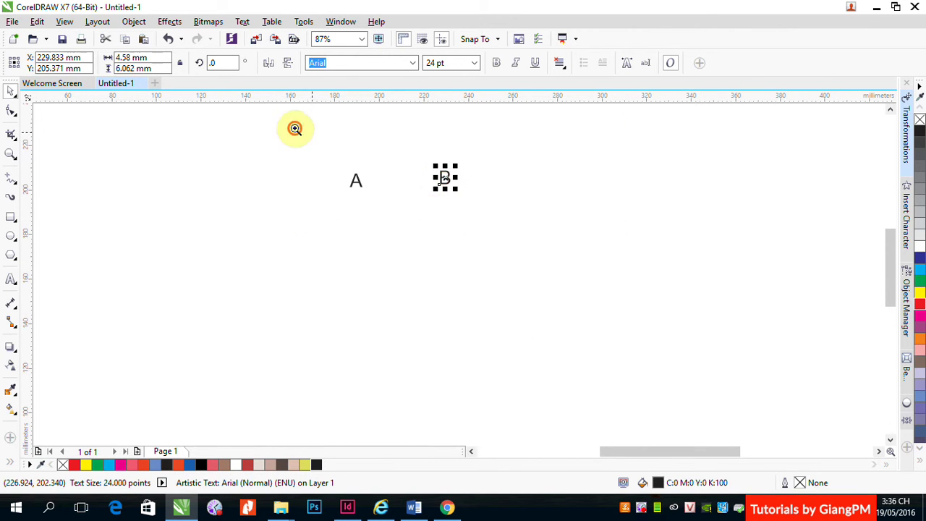
drag(293, 126, 666, 250)
click(175, 260)
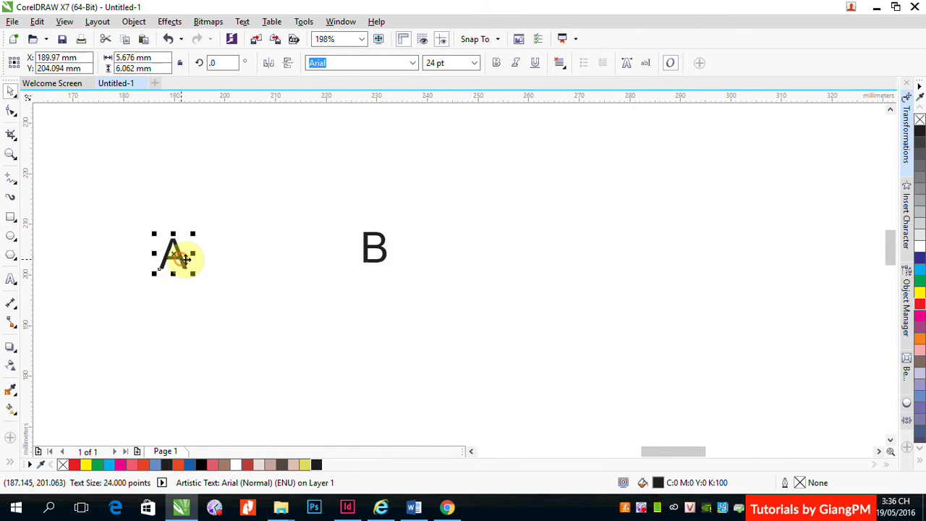
shift+click(374, 264)
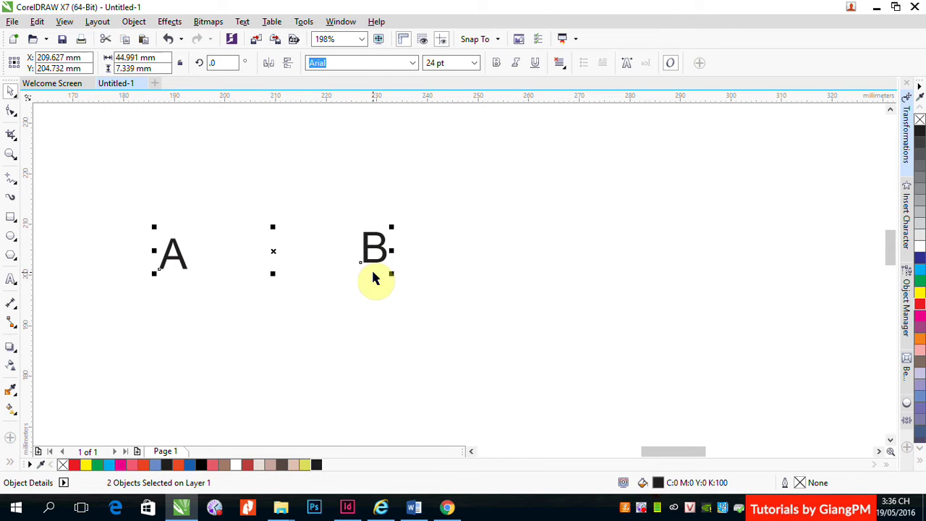
click(415, 287)
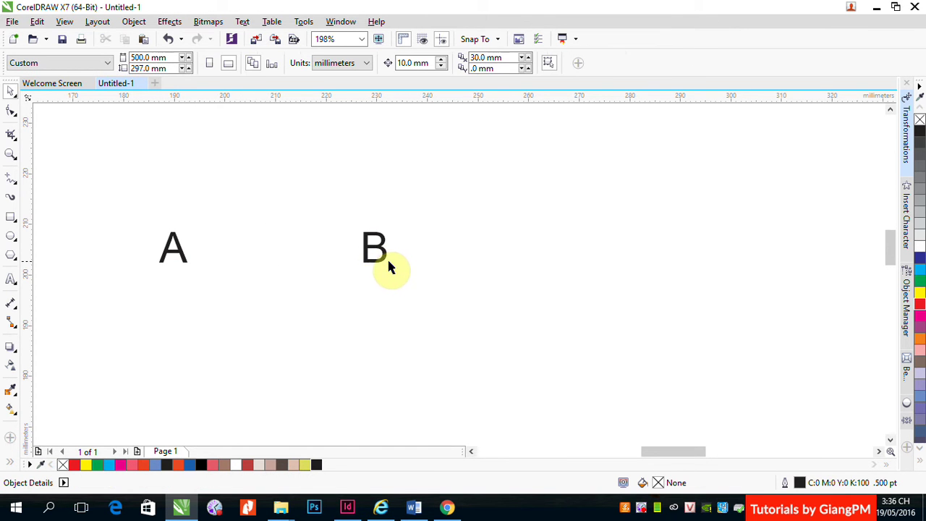
drag(380, 263, 239, 261)
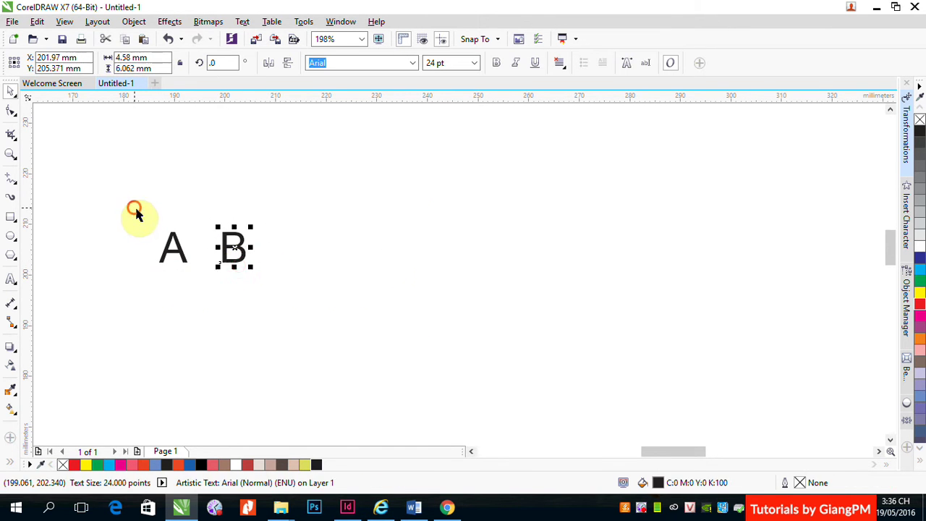
Scale the letters A and B up together to about 466% and move them into open space on the page.
drag(136, 212, 411, 323)
drag(252, 265, 411, 338)
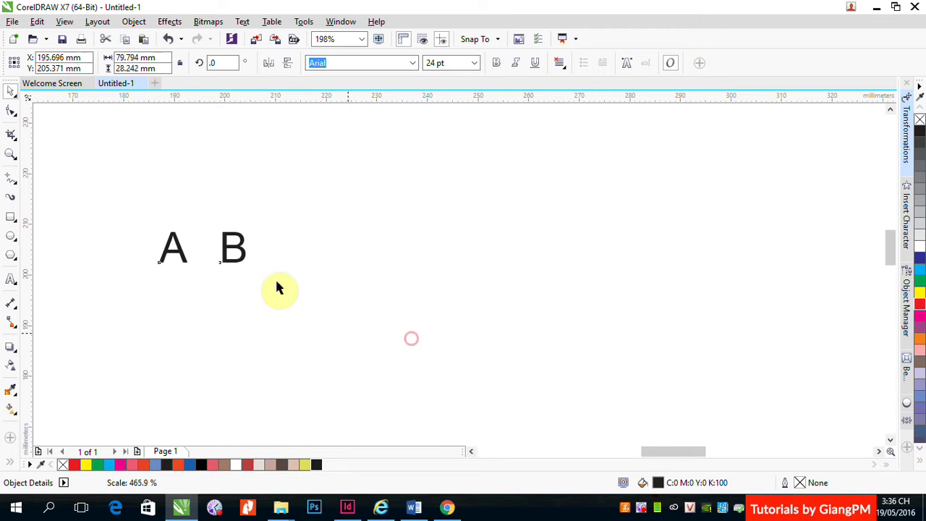
drag(366, 260, 519, 258)
click(768, 267)
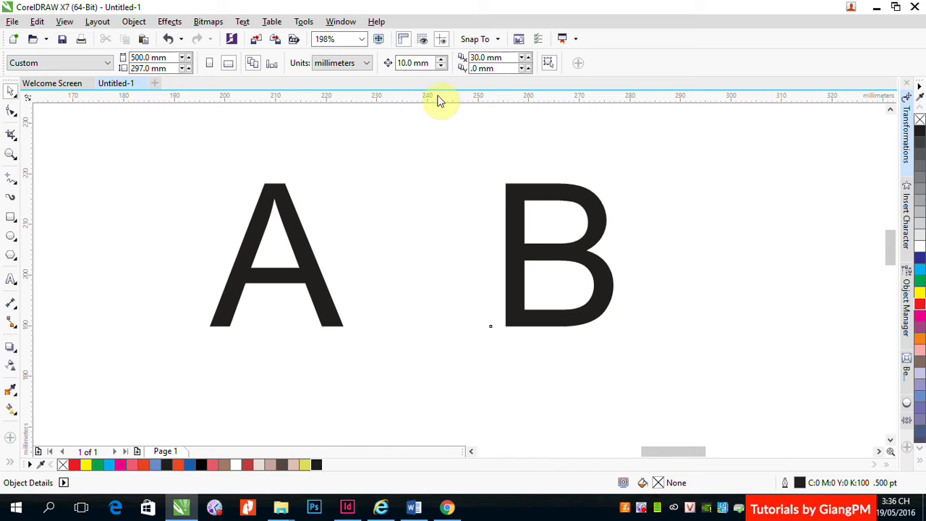
Place horizontal guidelines along the letters' top and bottom edges, and vertical guidelines at both side edges of the A and the B.
drag(438, 95, 432, 182)
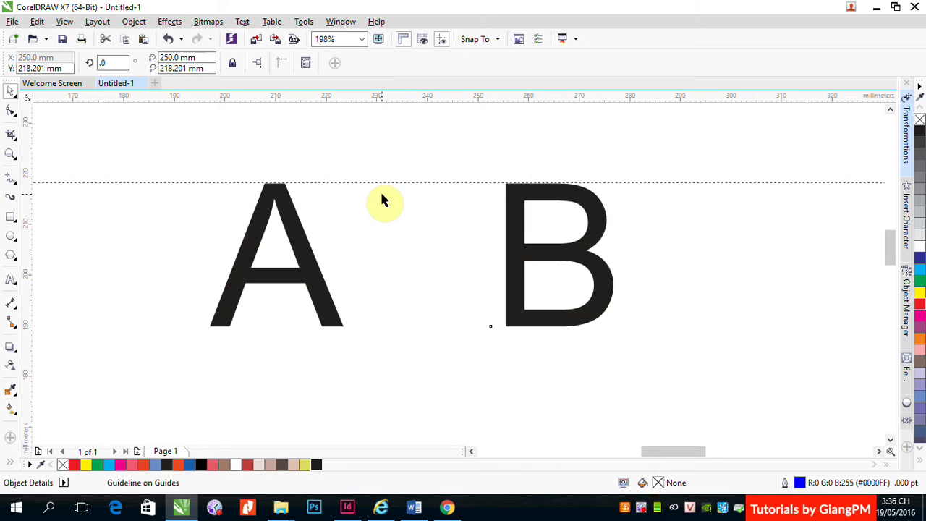
drag(386, 96, 373, 325)
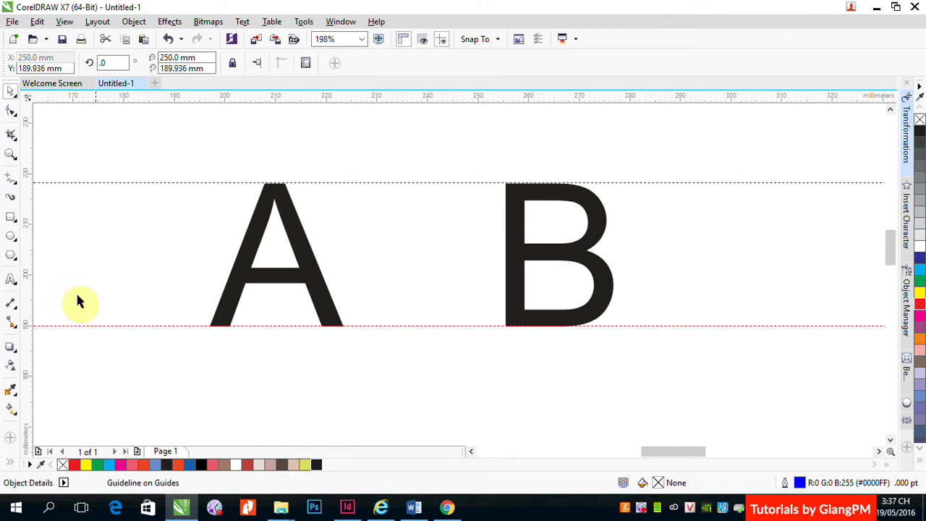
drag(29, 258, 212, 269)
click(211, 269)
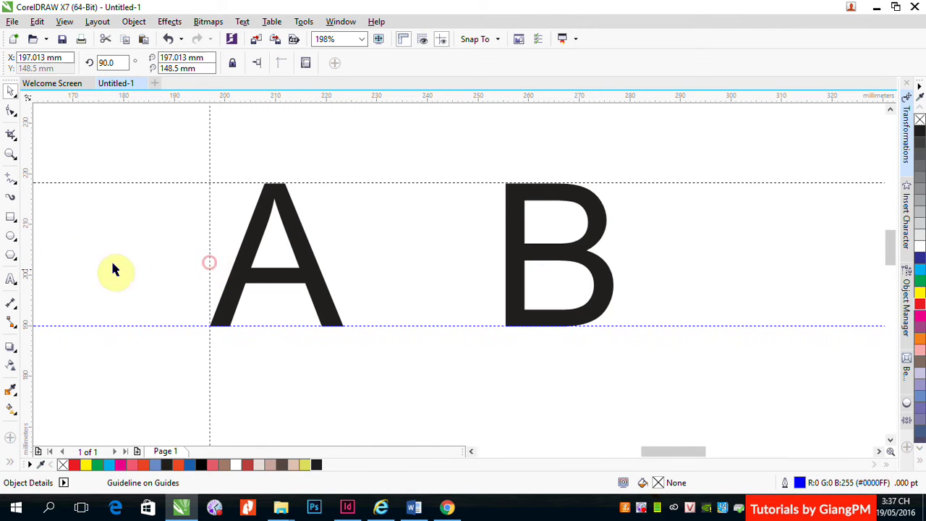
drag(30, 247, 504, 256)
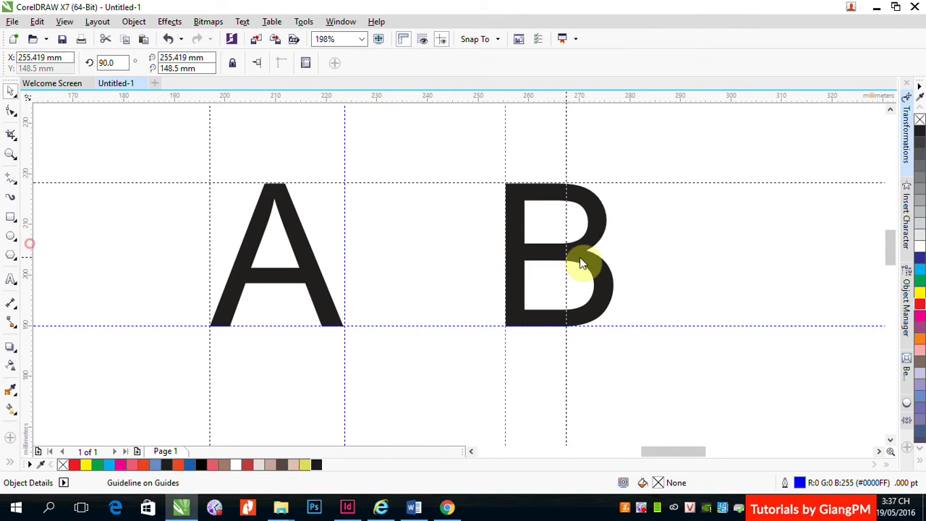
drag(579, 258, 614, 257)
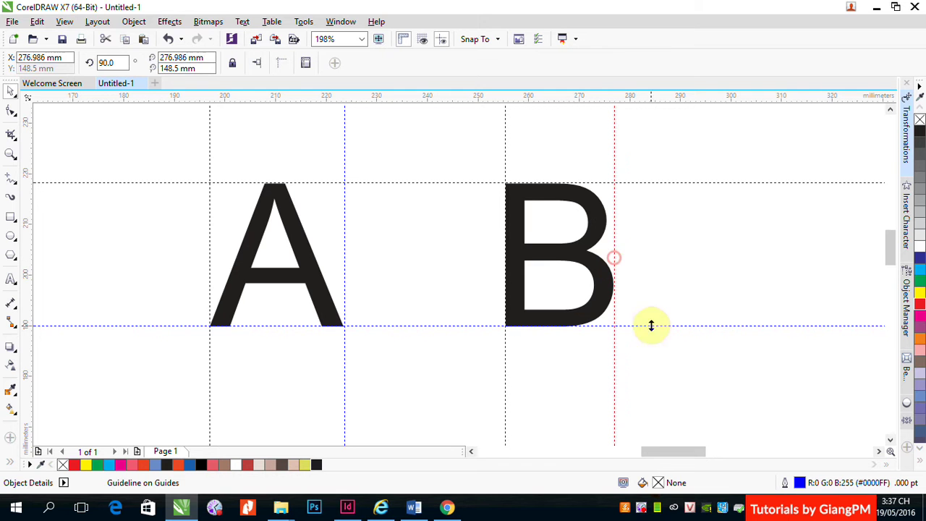
Hide the rulers and show them again.
click(64, 21)
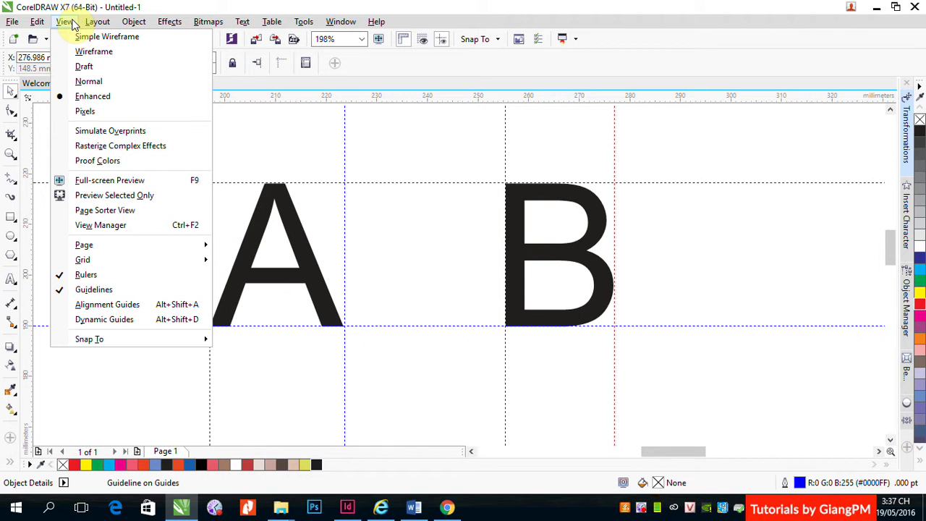
click(80, 276)
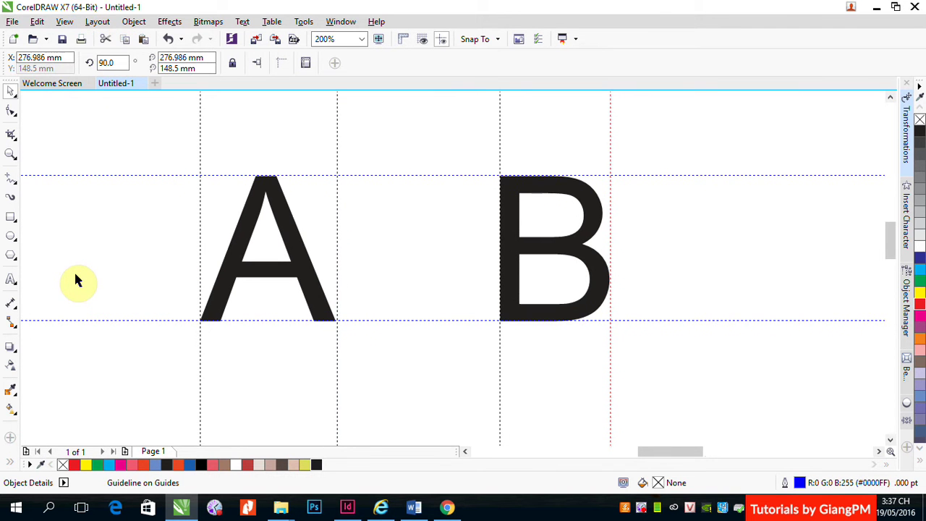
click(67, 21)
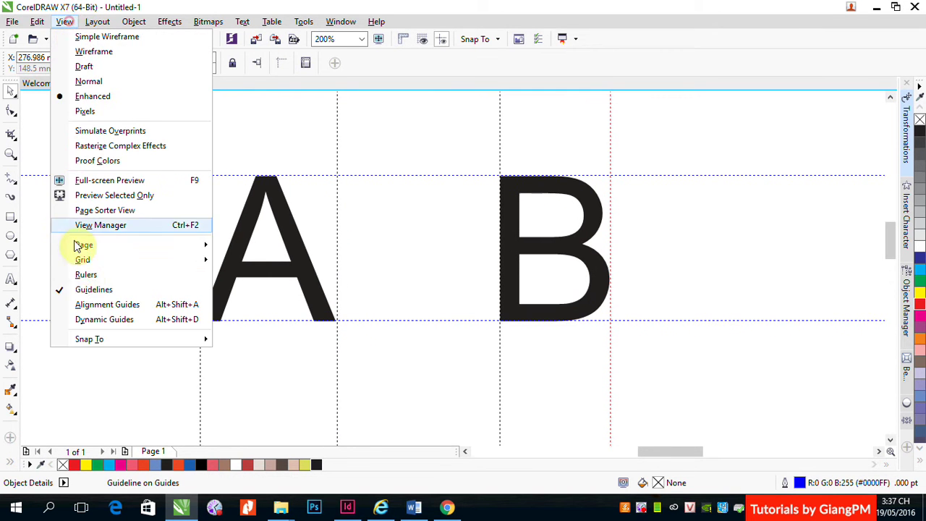
click(85, 278)
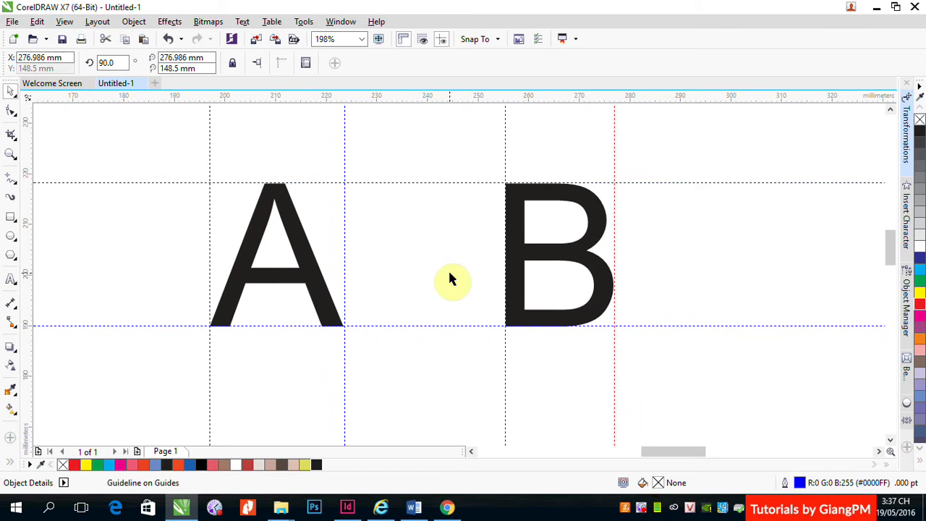
click(712, 256)
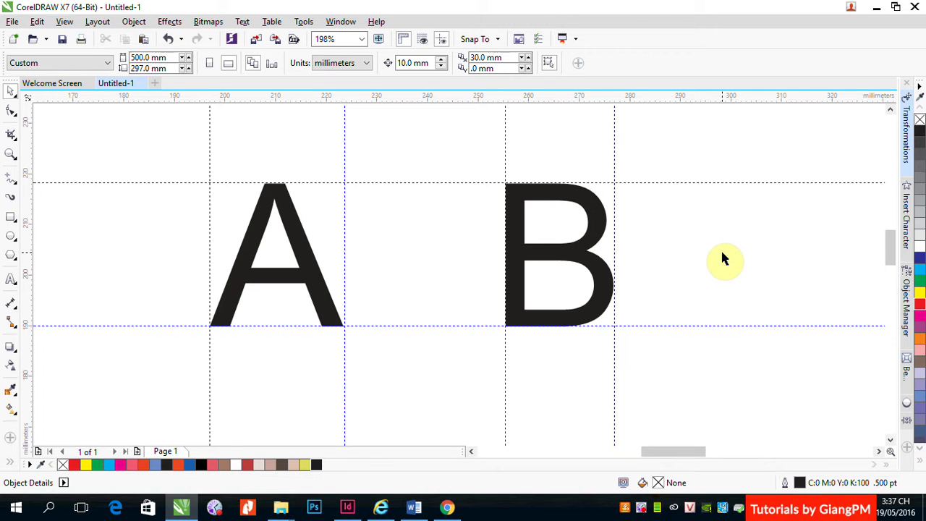
Mirror the letter A horizontally across its left edge, and undo the mirroring.
click(308, 271)
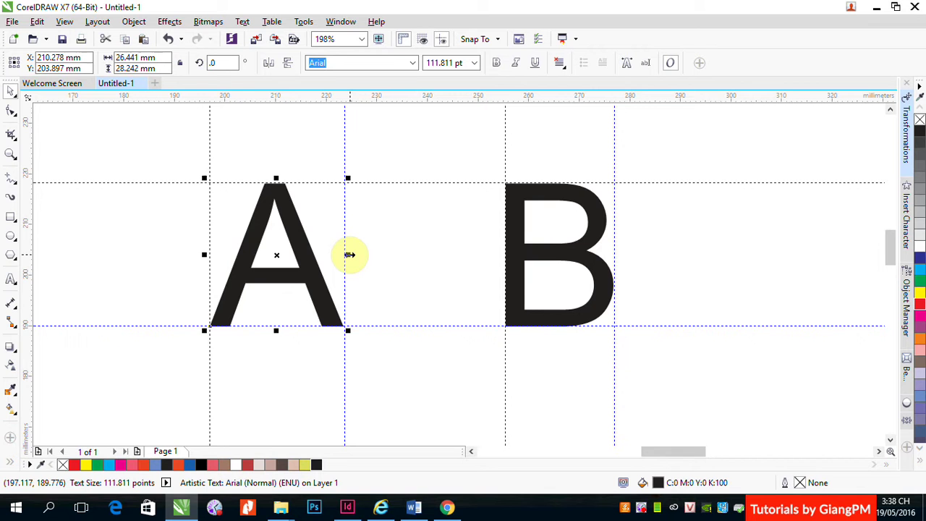
drag(349, 254, 182, 249)
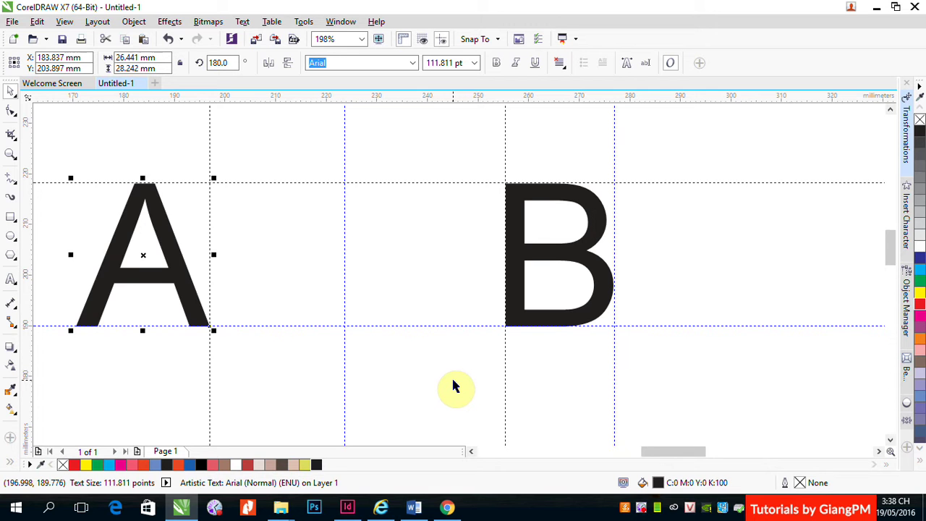
key(ctrl+z)
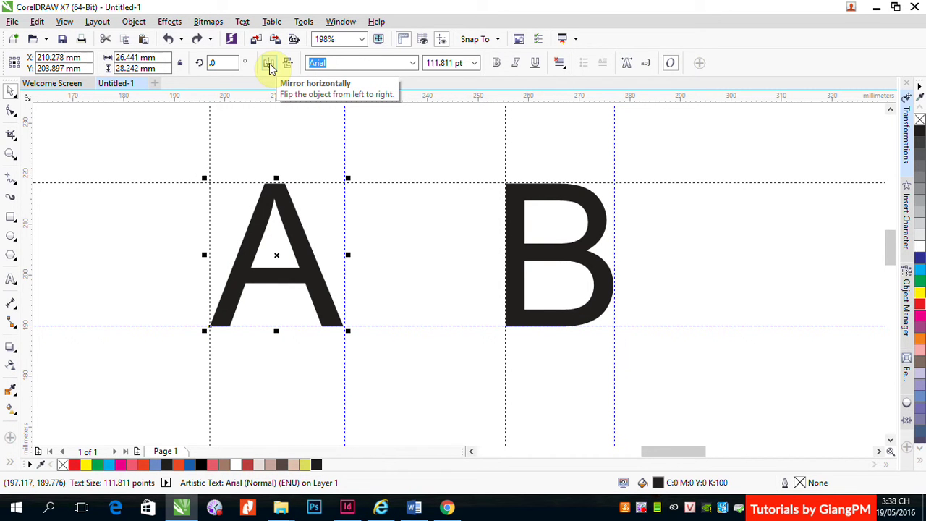
Mirror the letter B horizontally across its left edge, and undo the mirroring.
click(517, 208)
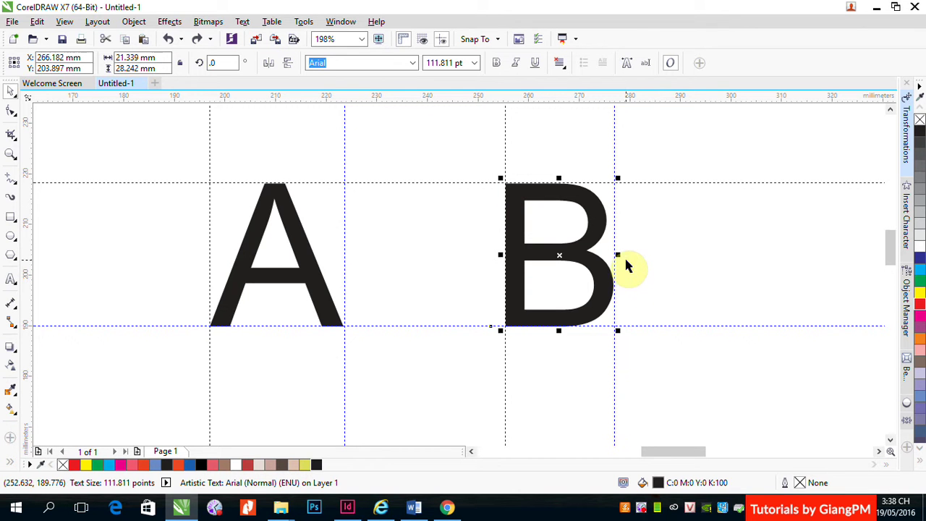
drag(615, 253, 471, 253)
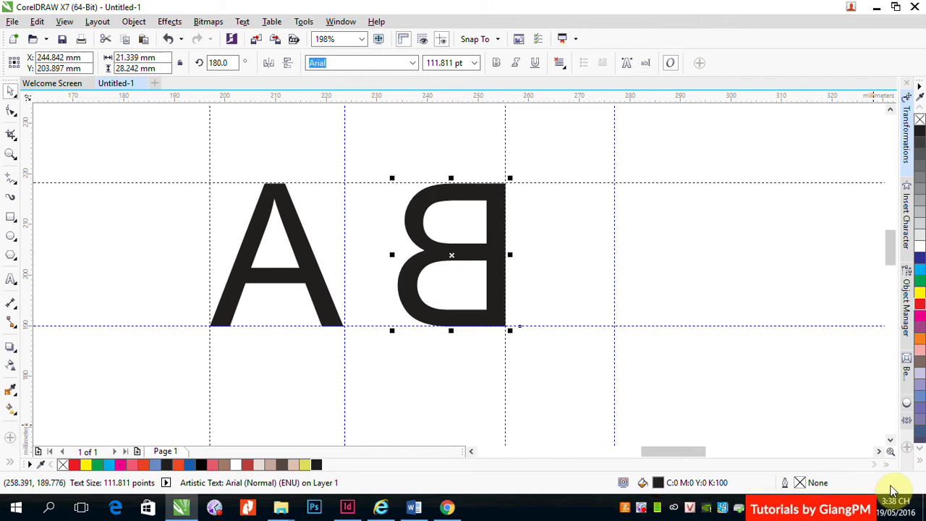
key(ctrl+z)
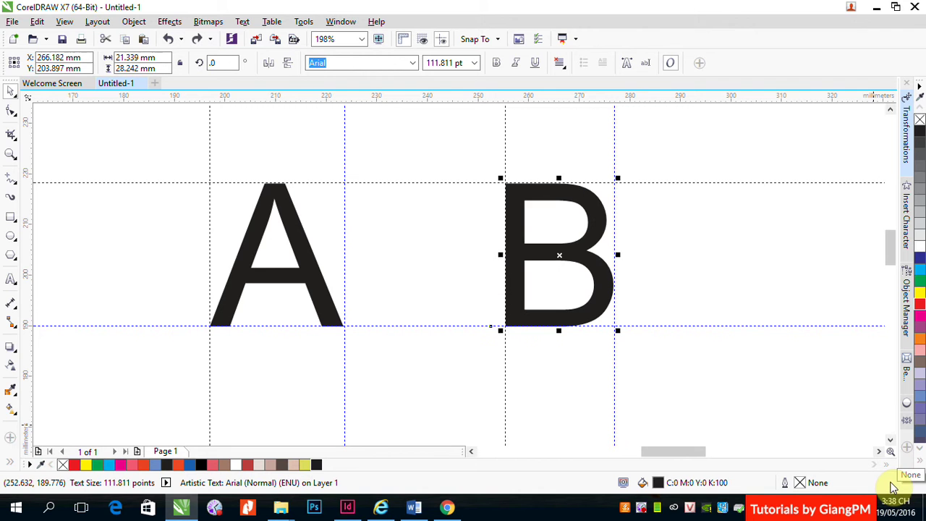
Mirror the letter B horizontally in place about its own centre several times, returning it to its original orientation.
click(268, 65)
click(268, 64)
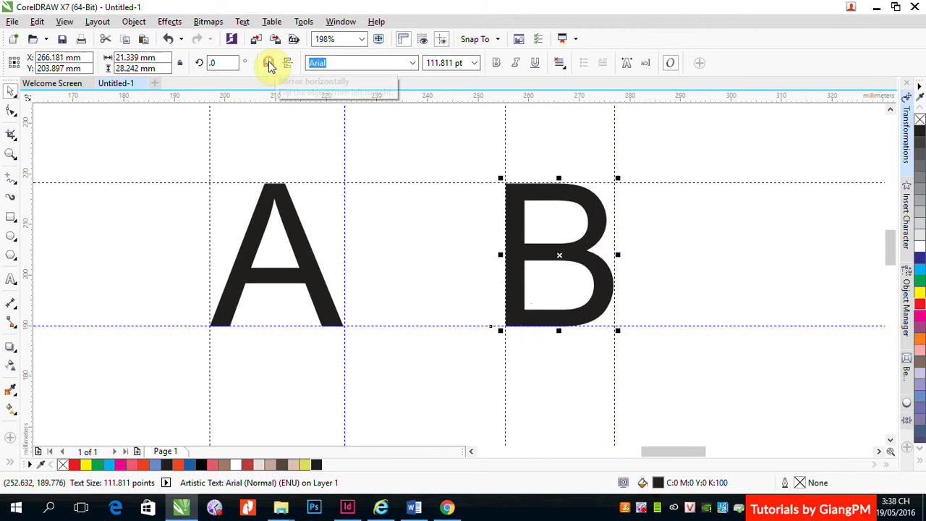
click(268, 64)
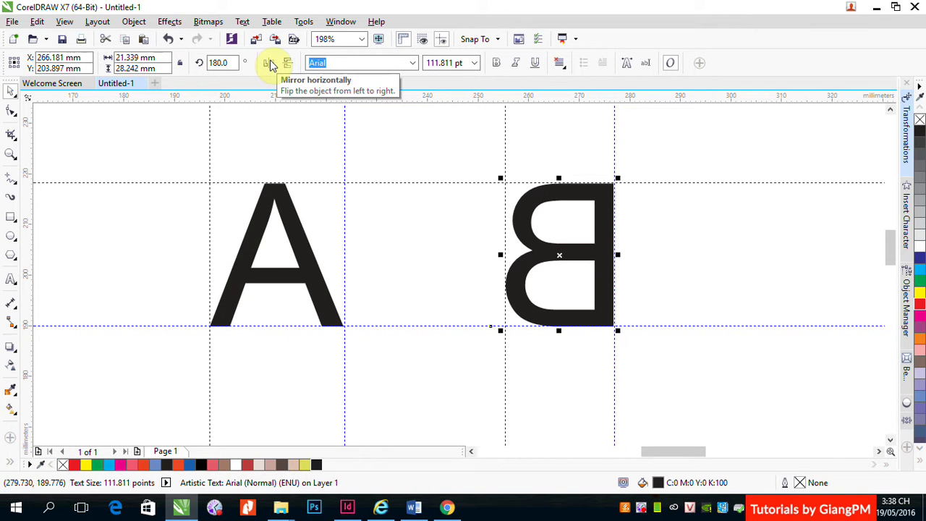
click(268, 64)
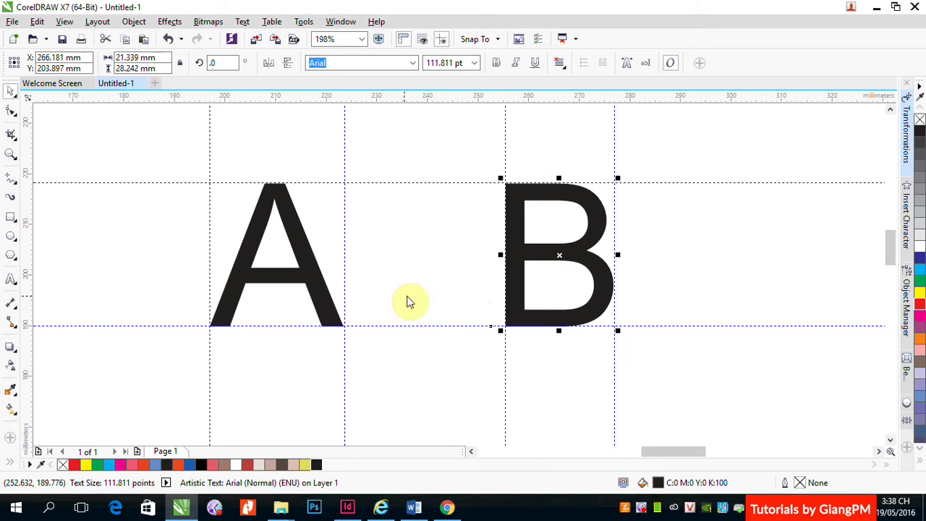
Add a vertical guideline through the centre of the letter B, at about 266.1 mm.
click(560, 291)
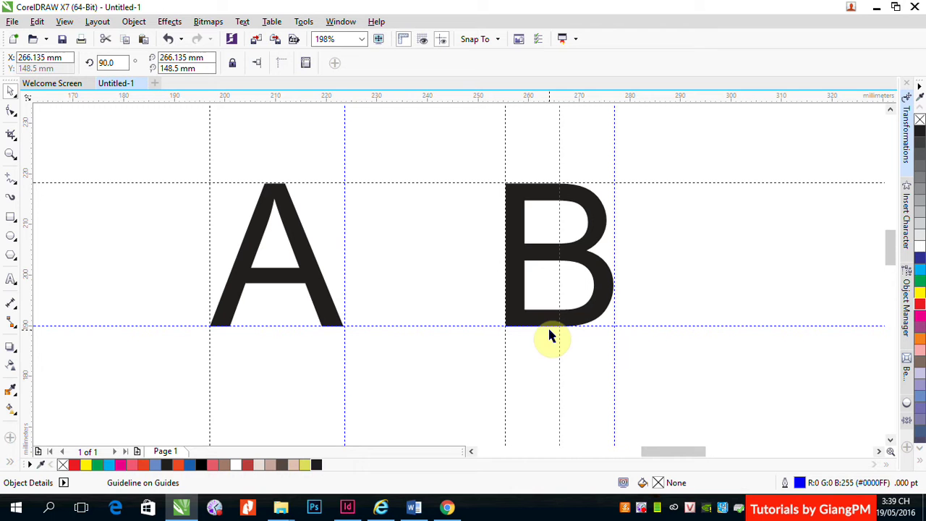
Flip the B across its left guideline once more to compare with its centre guideline, and undo the flip.
click(598, 275)
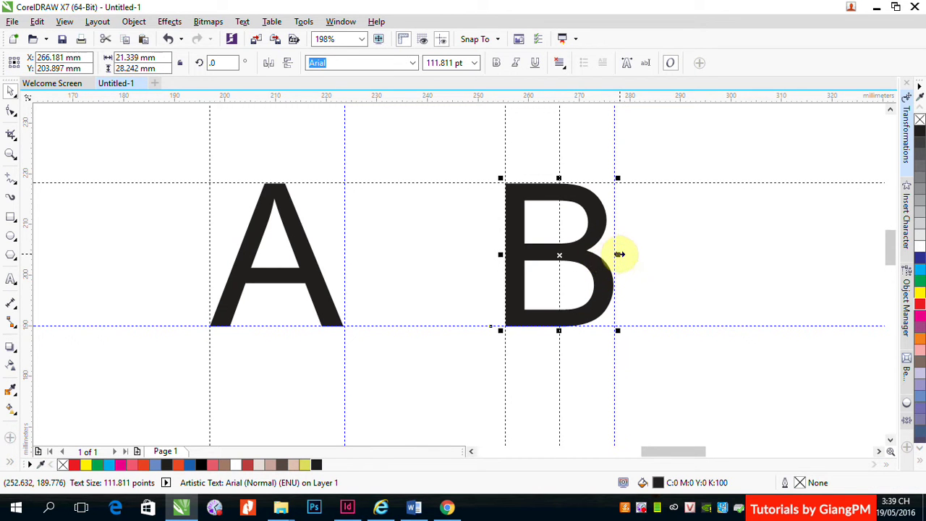
drag(616, 255, 503, 255)
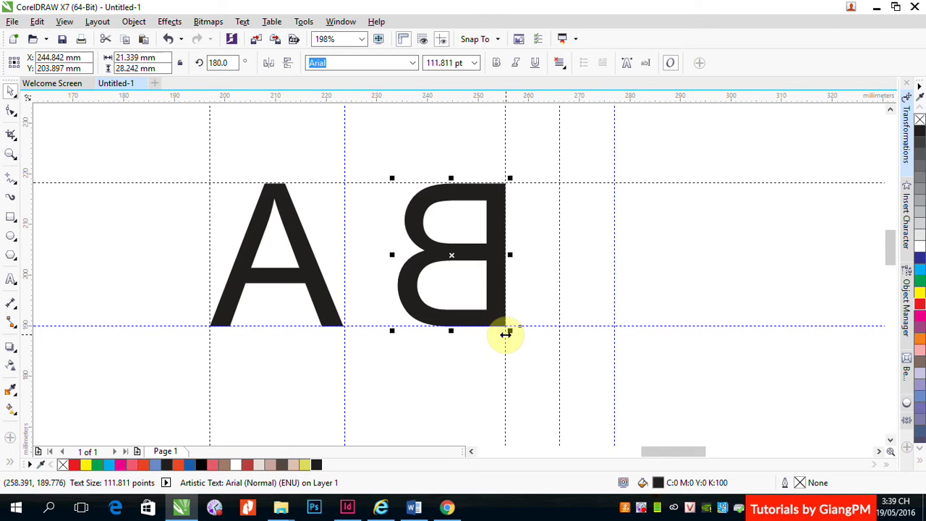
key(ctrl+z)
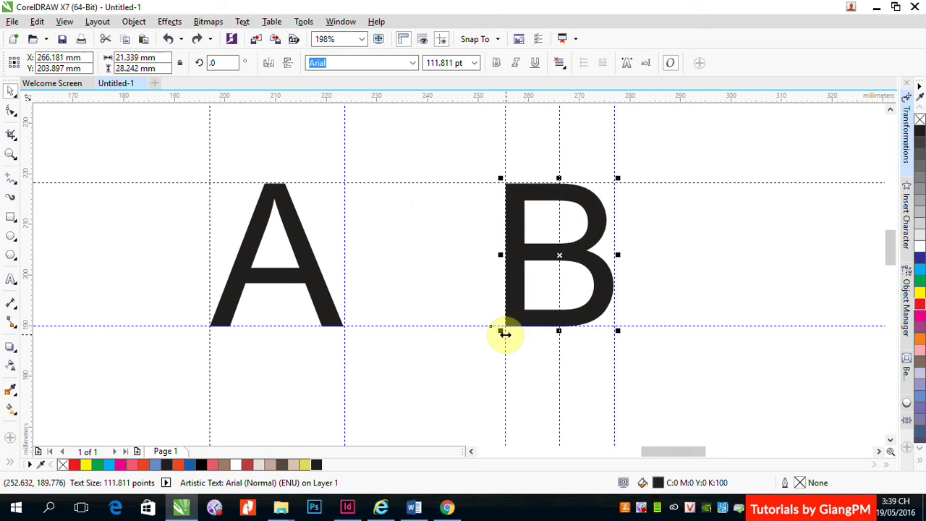
Mirror the letter A vertically in place, flip it back, and mirror it vertically again.
click(300, 252)
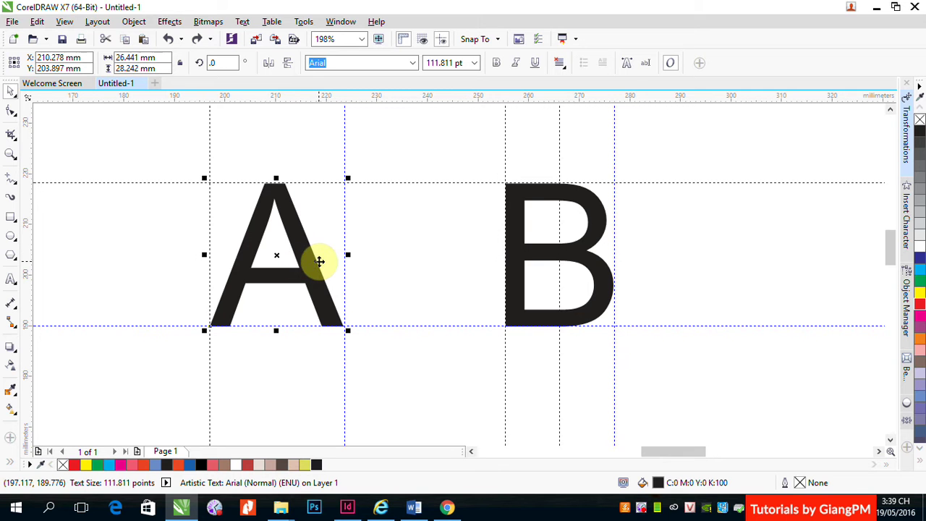
click(288, 63)
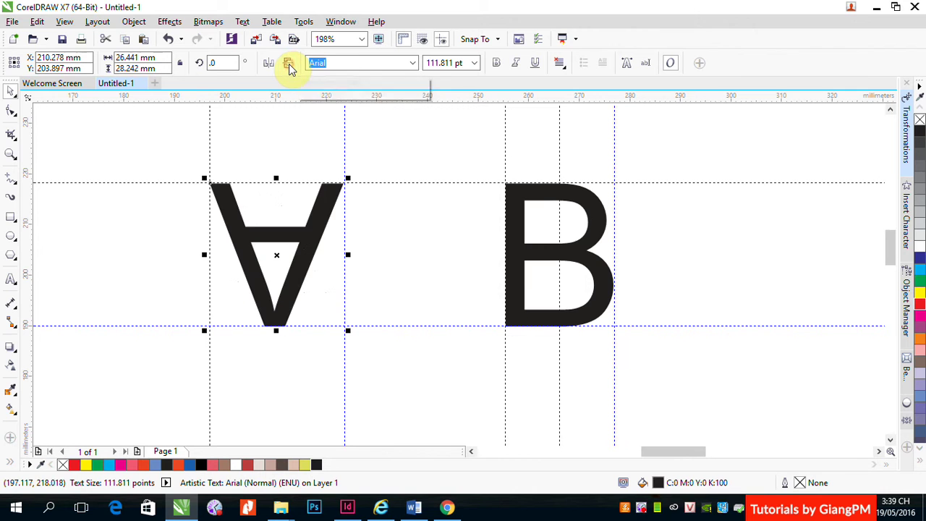
click(287, 63)
click(287, 64)
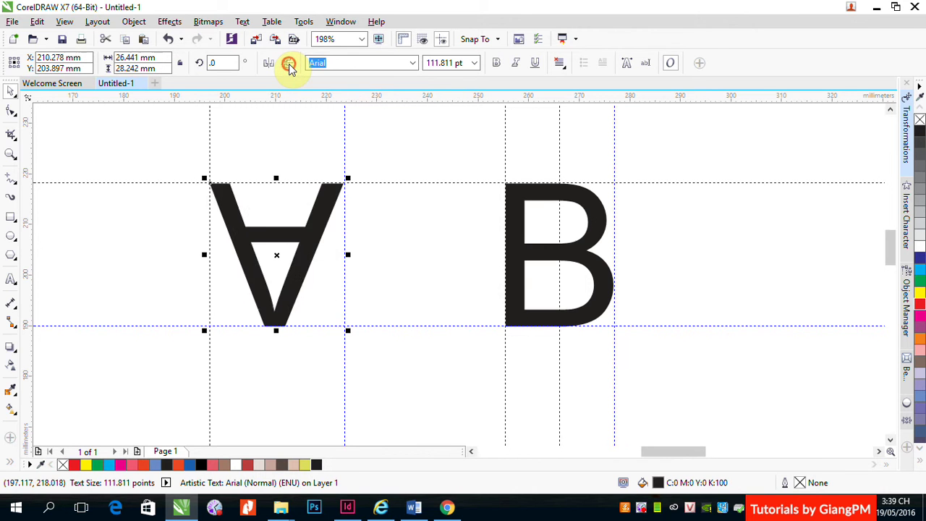
Mirror the letter A vertically back upright, flip it downward across its baseline guideline, and undo that downward flip.
click(288, 63)
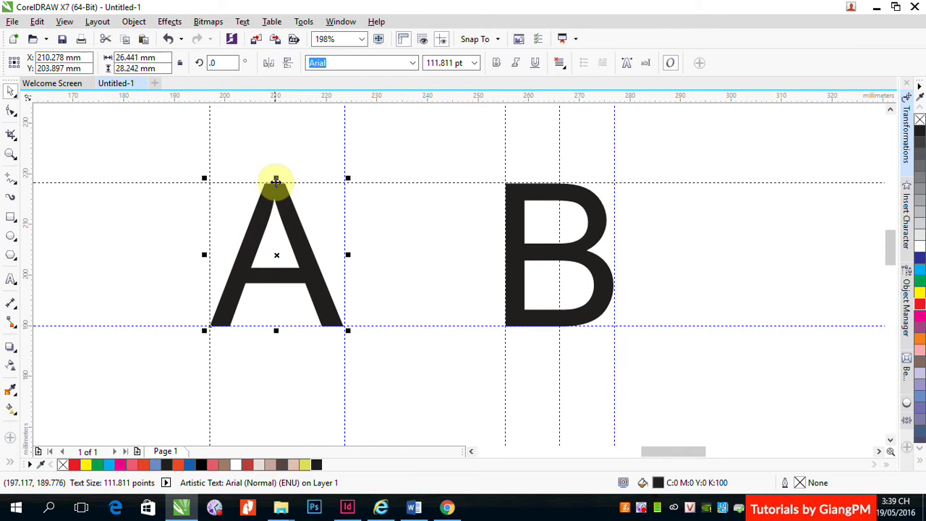
drag(275, 179, 254, 357)
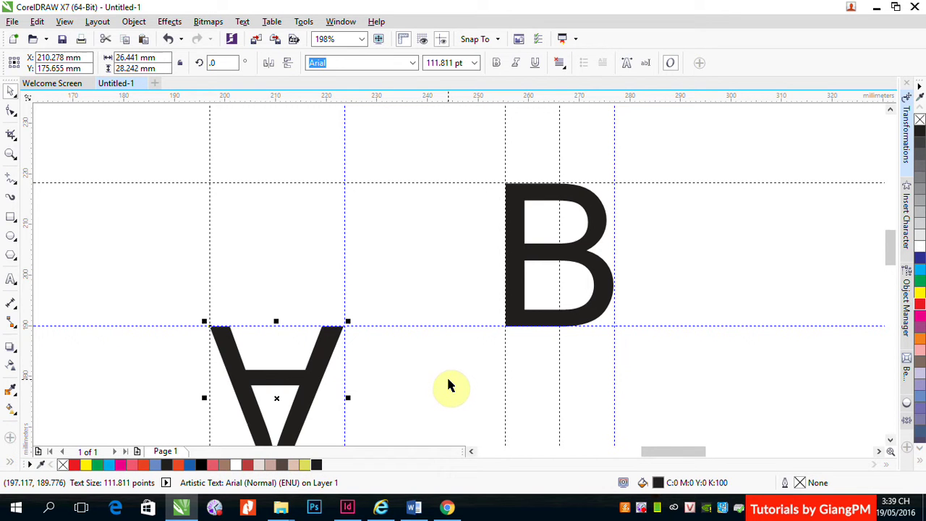
key(ctrl+z)
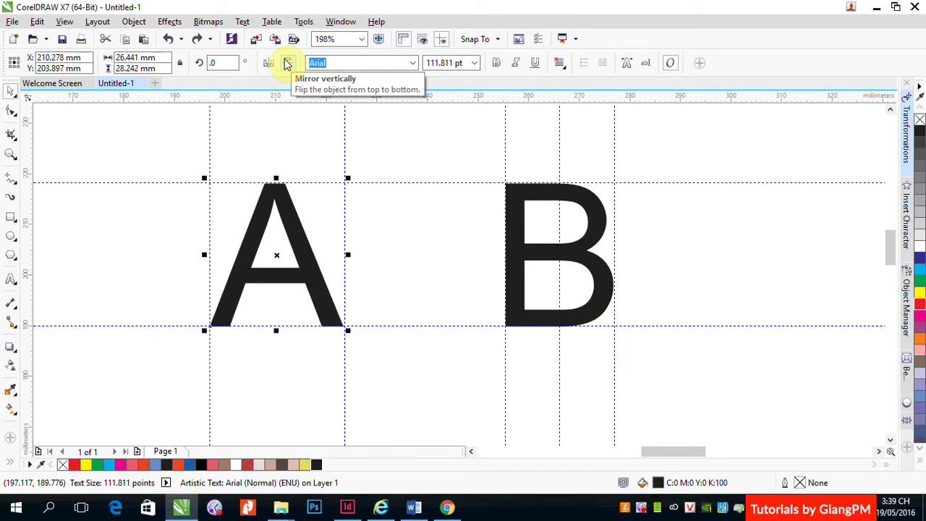
click(725, 145)
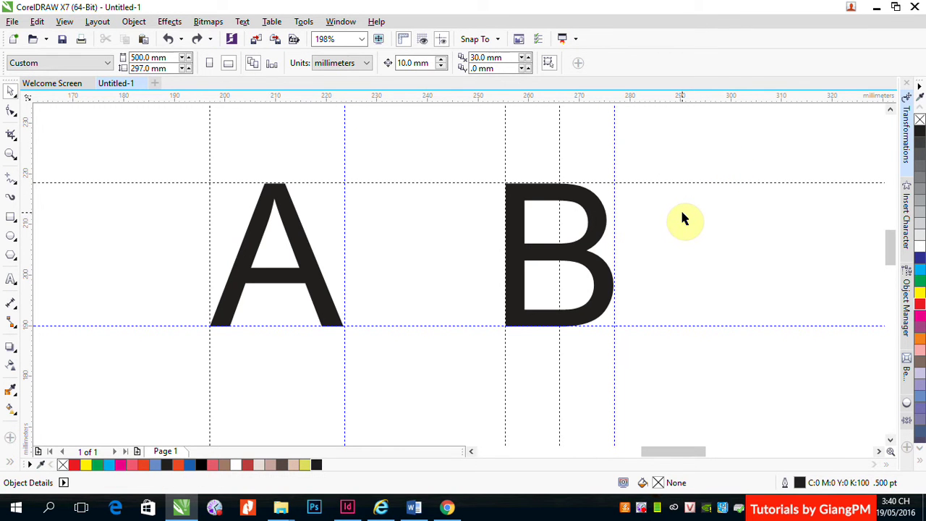
scroll(683, 217, down, 4)
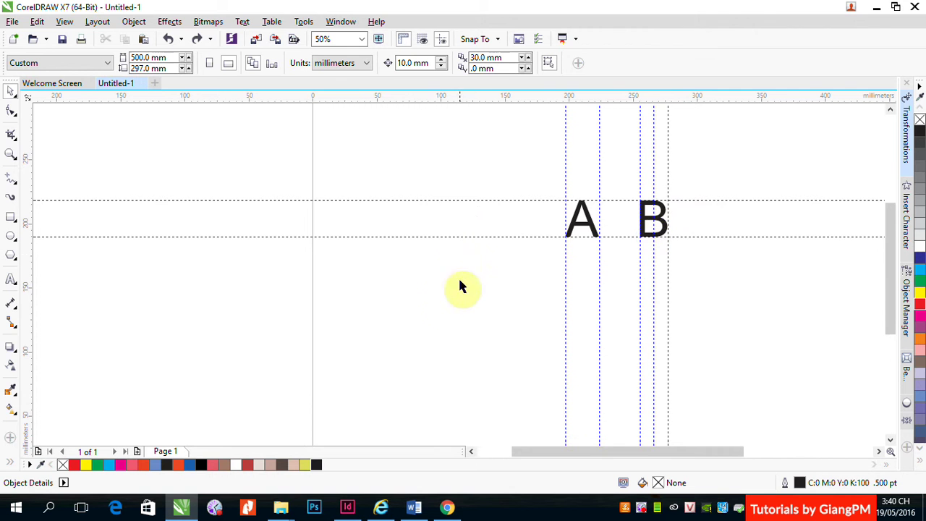
drag(892, 233, 887, 141)
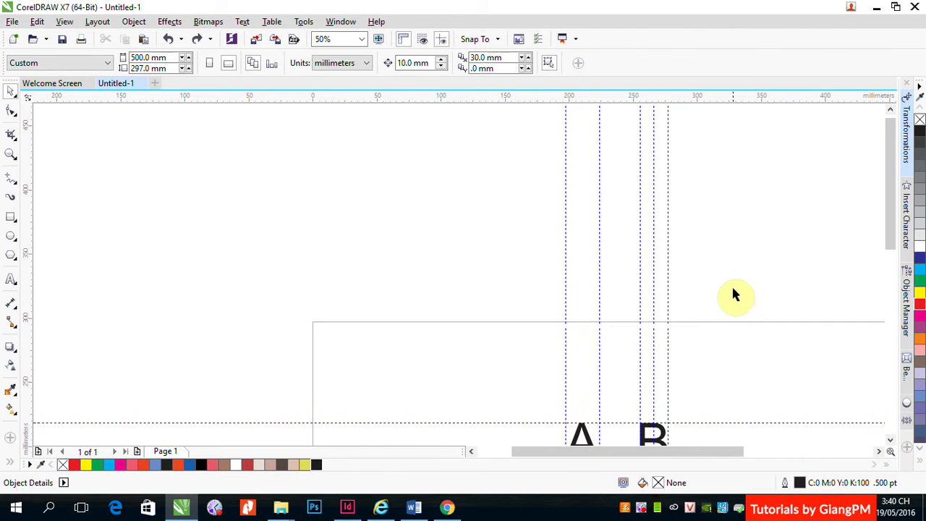
scroll(733, 293, down, 2)
key(F4)
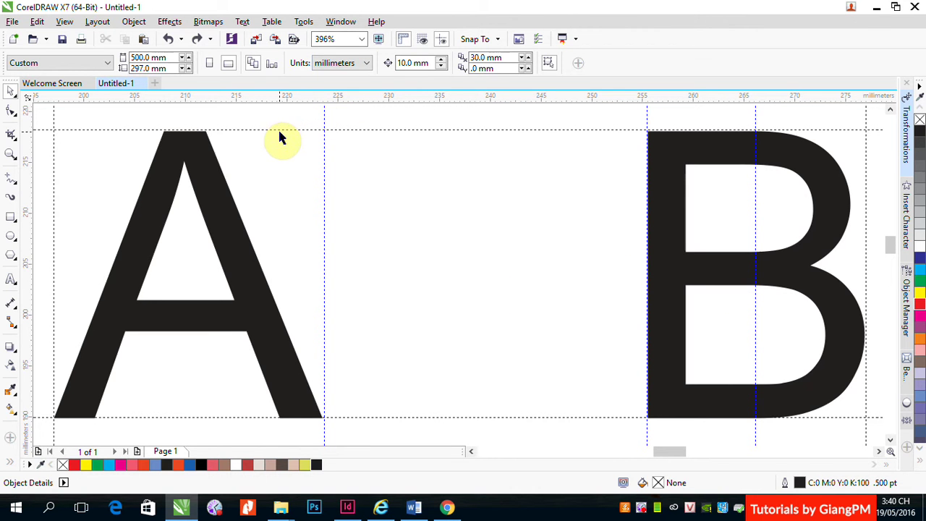
click(11, 216)
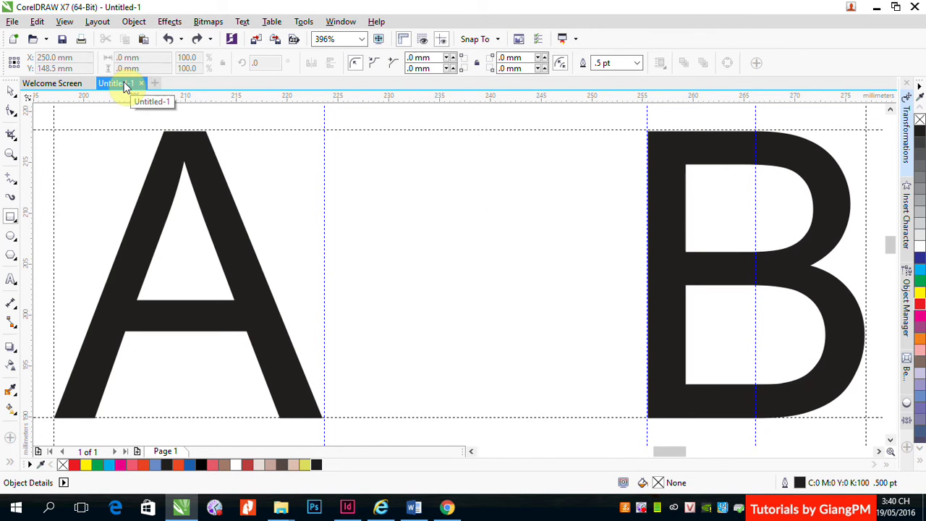
Select both letters A and B on the page and delete them.
key(F3)
key(F3)
key(F3)
key(F3)
key(F3)
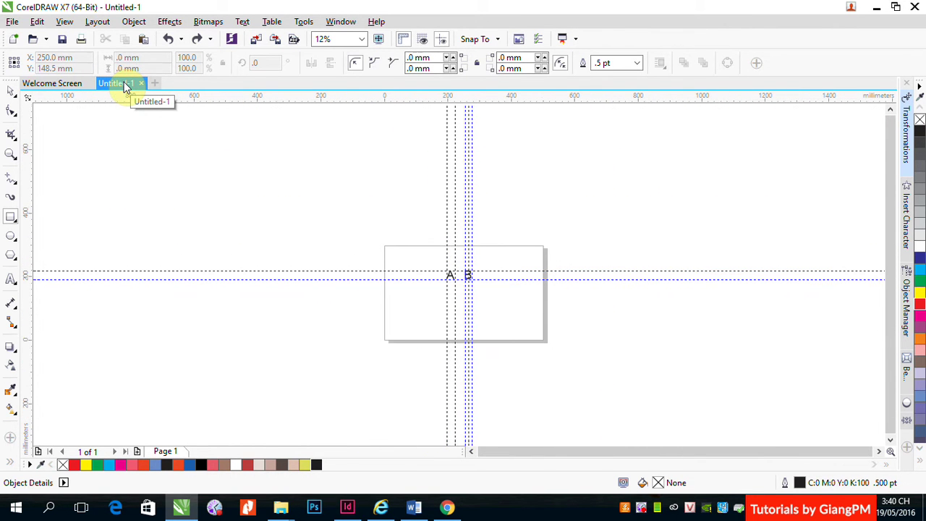
click(11, 91)
drag(305, 212, 665, 400)
key(Delete)
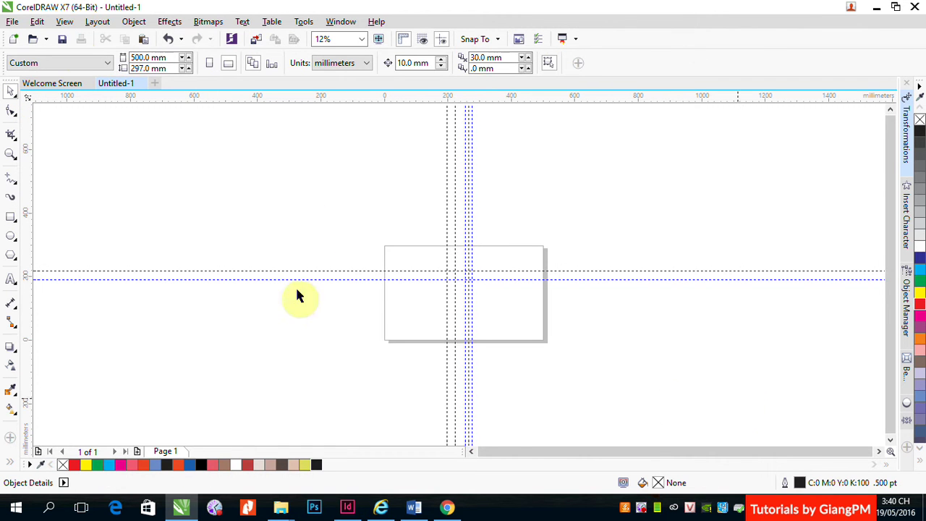
Select all guidelines in the document and delete them.
click(64, 21)
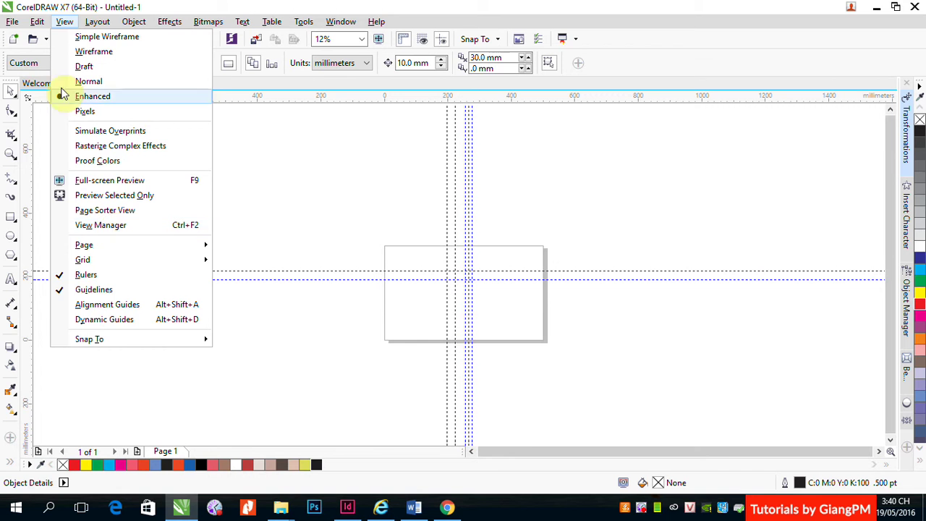
click(37, 21)
click(37, 21)
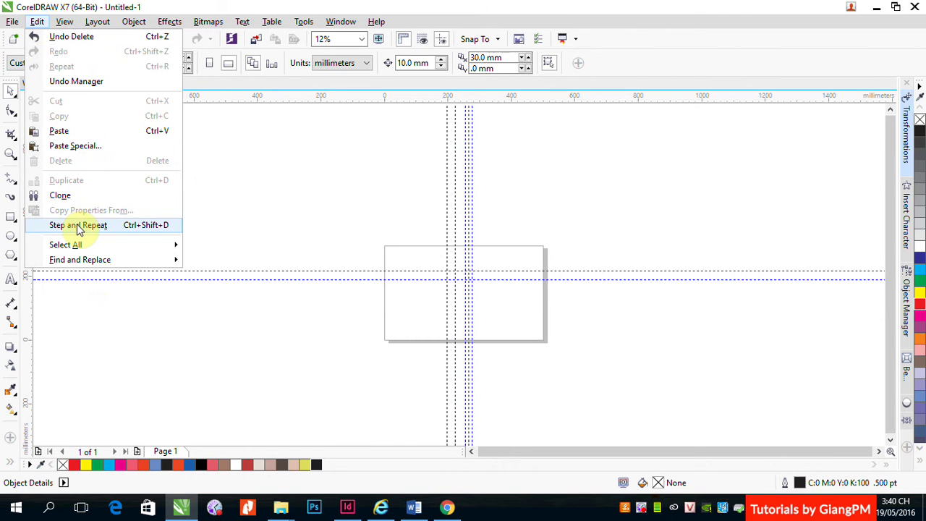
click(72, 244)
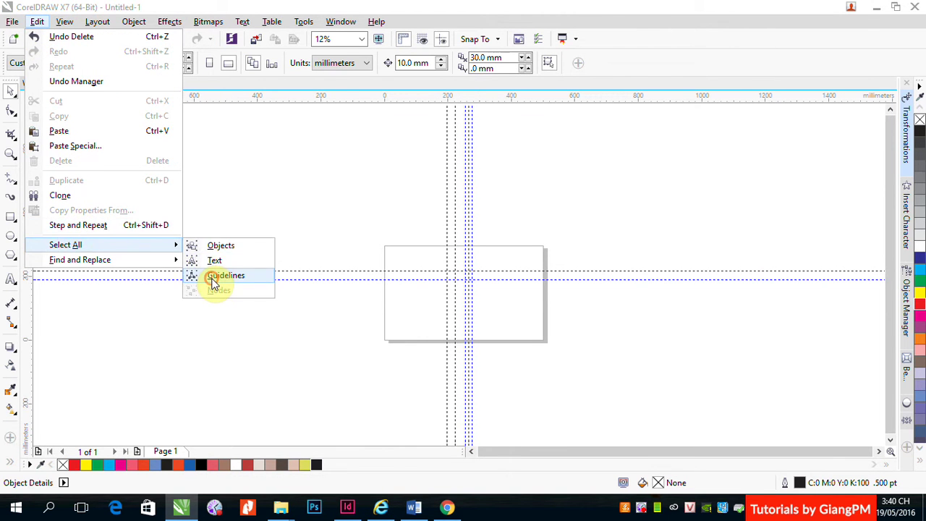
click(213, 275)
key(Delete)
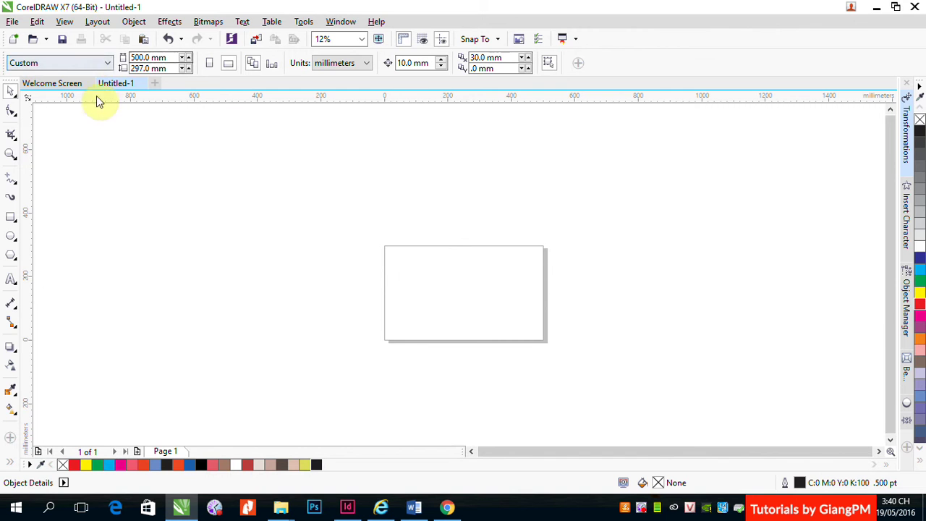
Draw a rectangle about 173 by 122 mm near the middle of the page and move it up by about 20 mm.
click(11, 217)
drag(433, 278, 492, 320)
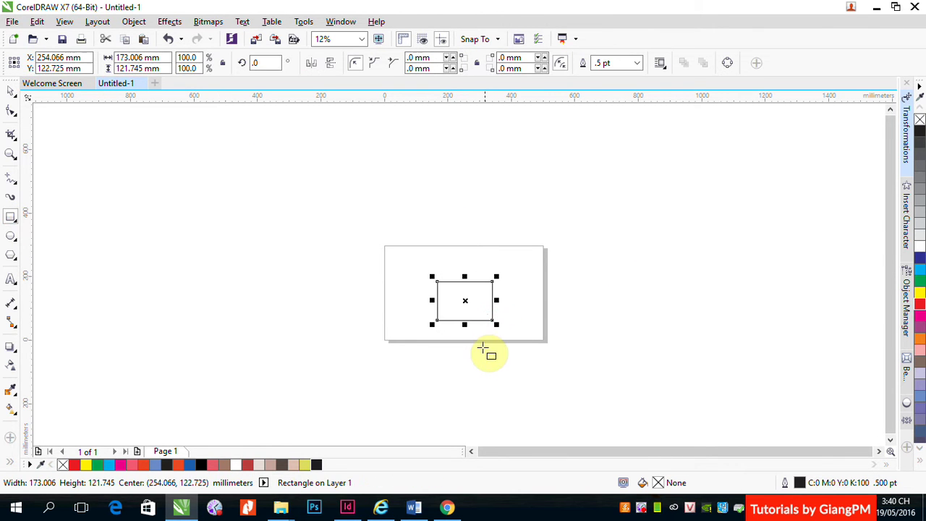
key(shift+F2)
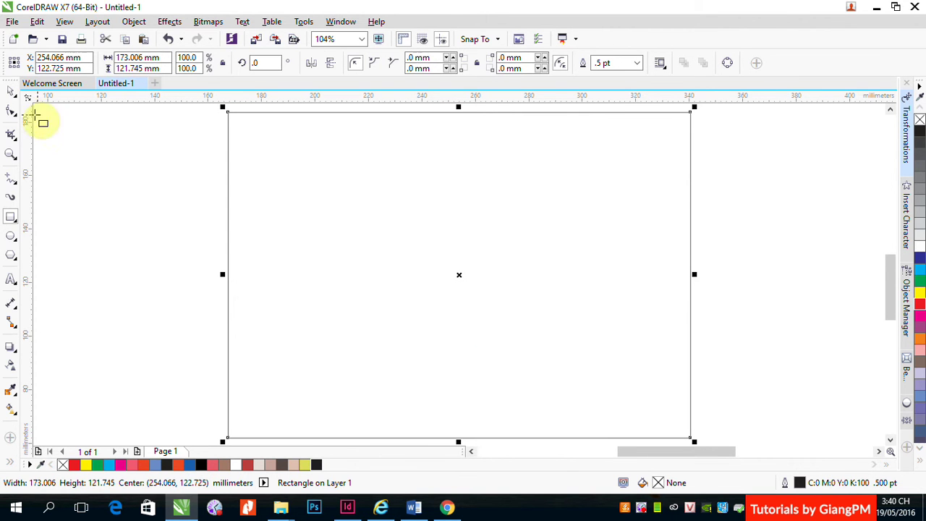
click(11, 91)
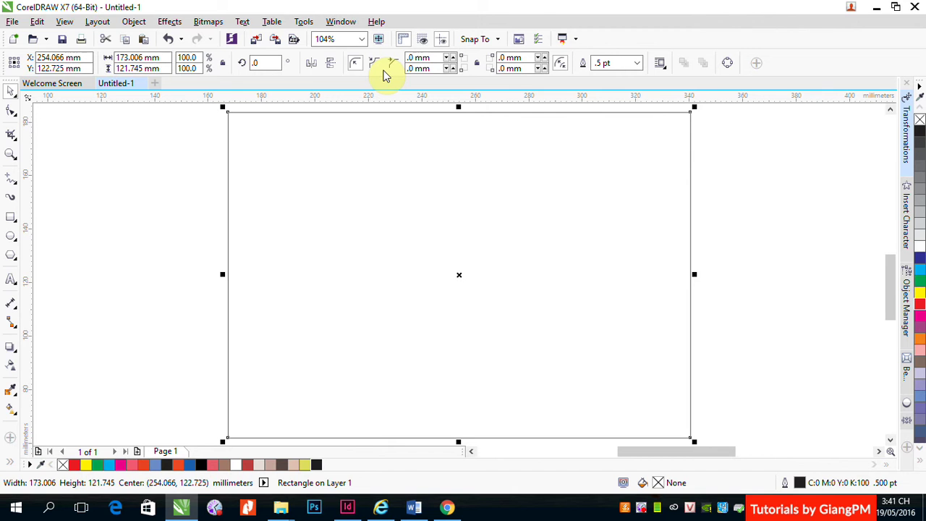
key(F3)
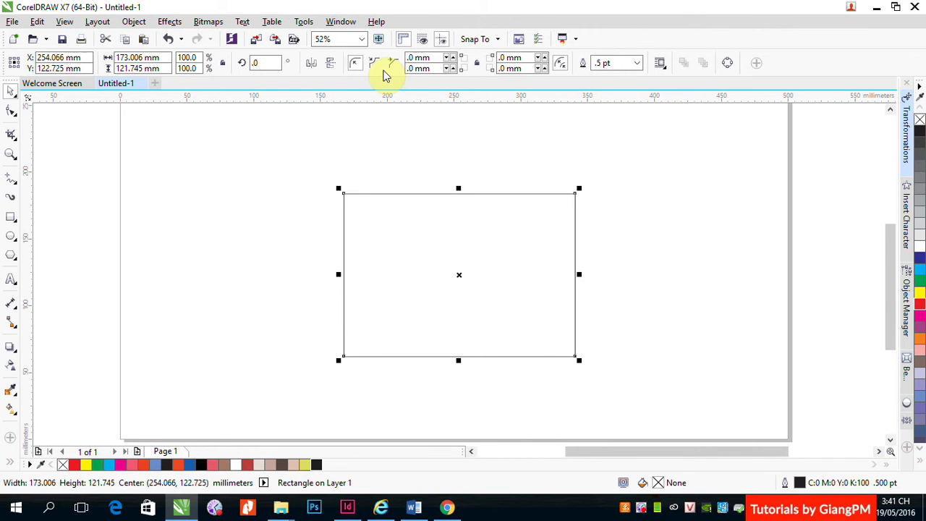
click(457, 266)
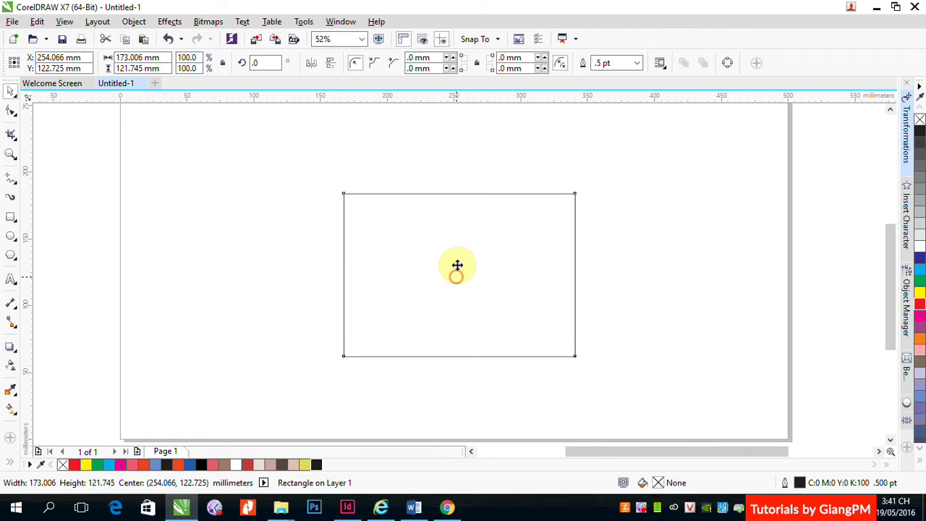
drag(457, 266, 460, 244)
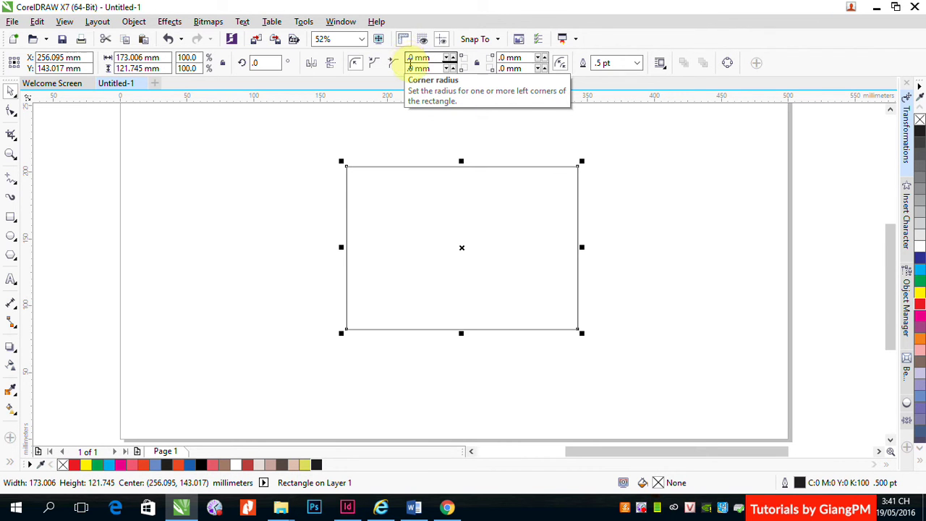
Round the rectangle's left corners, with a radius of 20 mm at the upper left and 50 mm at the lower left.
click(409, 58)
text(20)
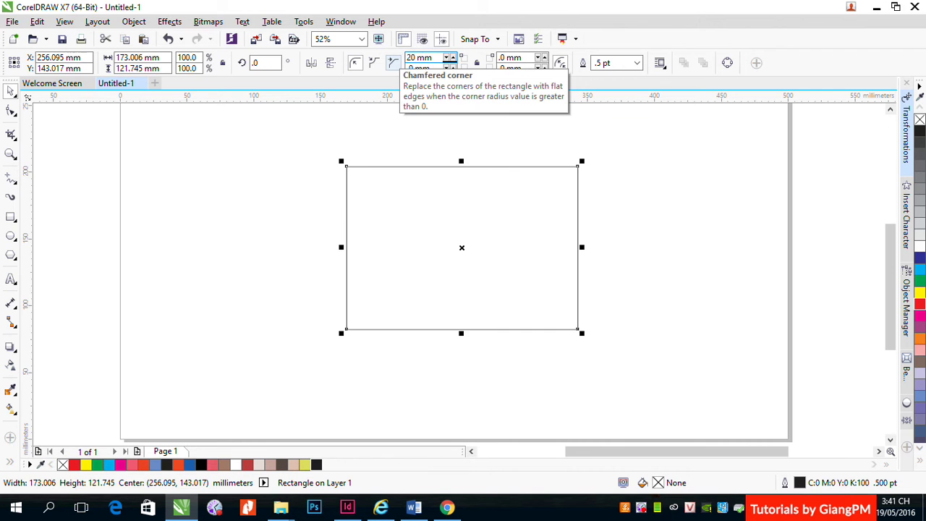
key(Return)
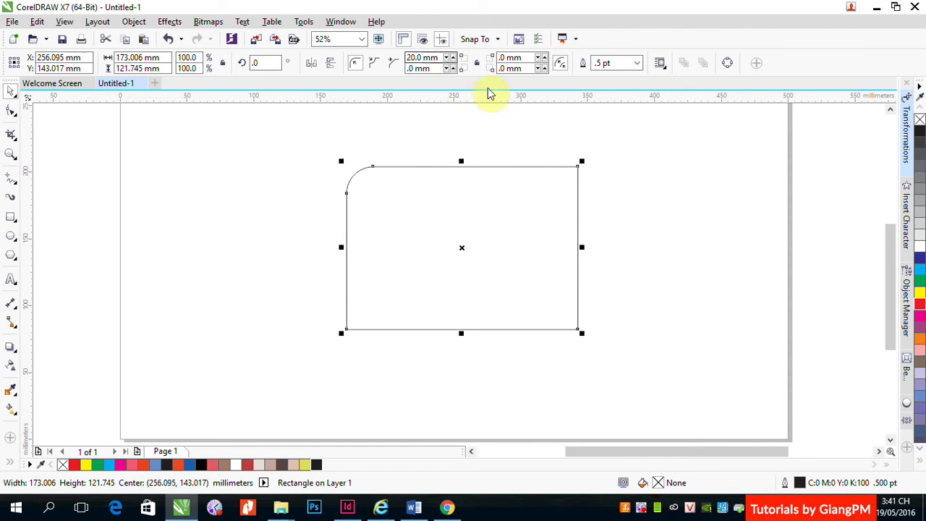
click(417, 68)
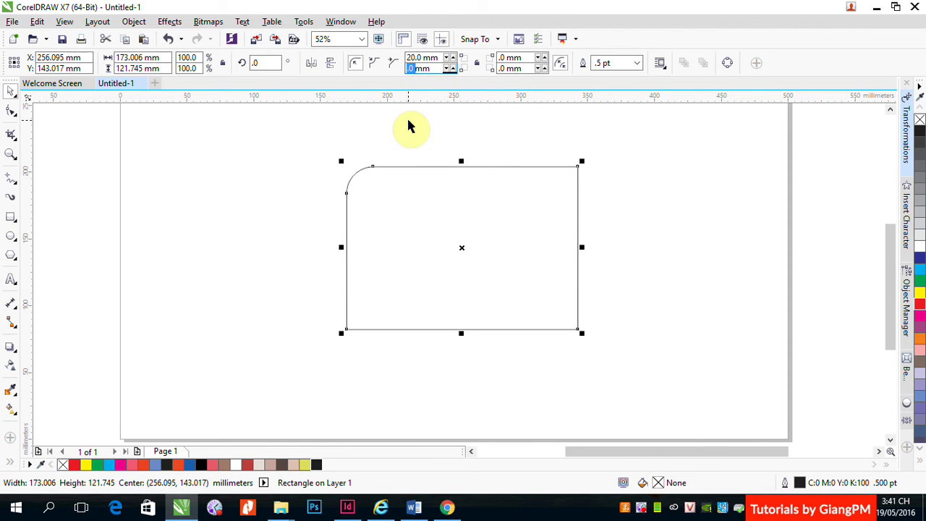
text(50mm)
key(Return)
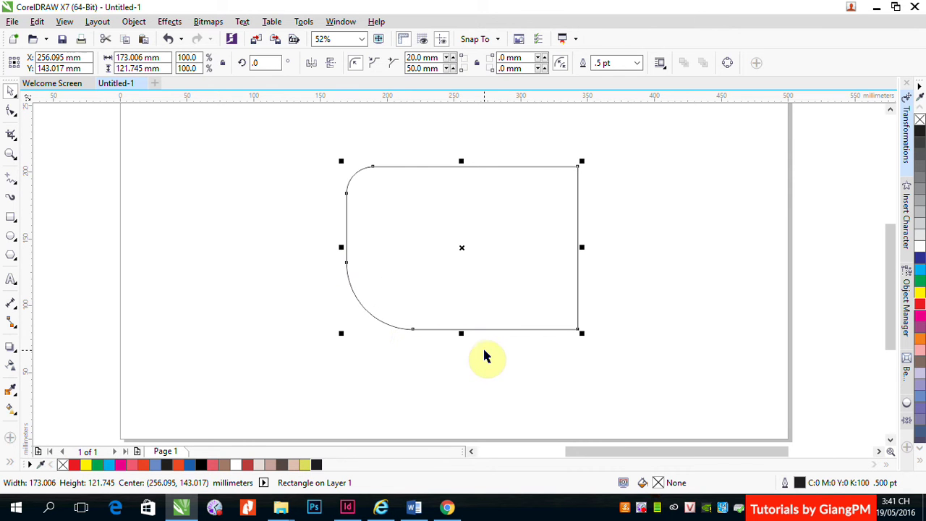
Round the rectangle's right corners, with a radius of 30 mm at the upper right and 100 mm at the lower right.
double_click(497, 58)
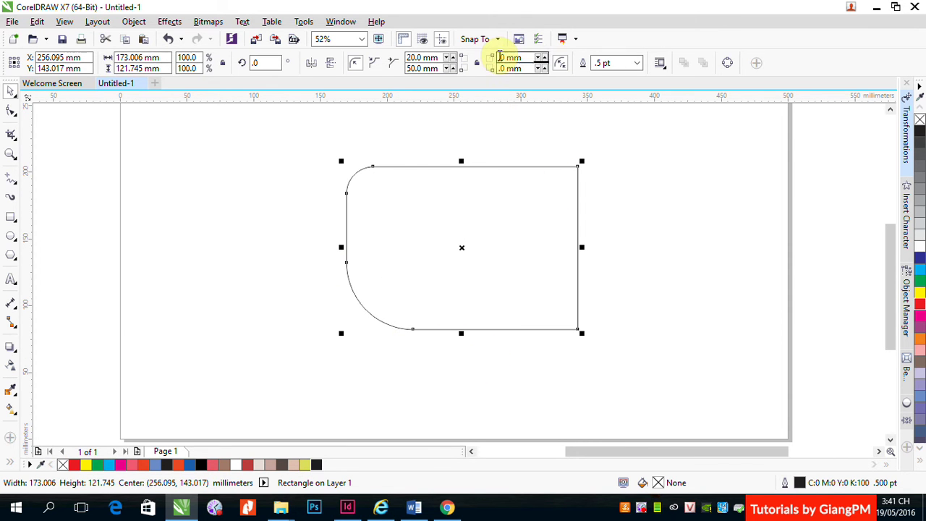
text(3mm0)
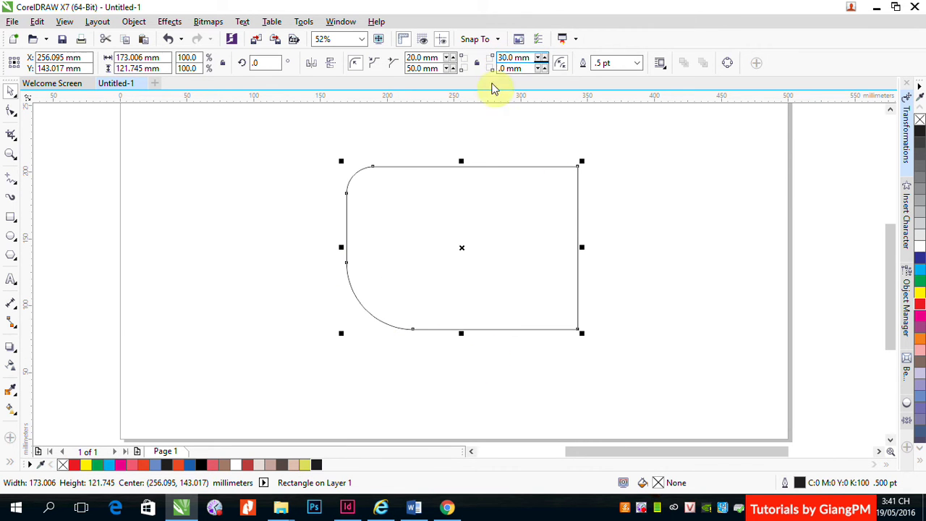
key(Return)
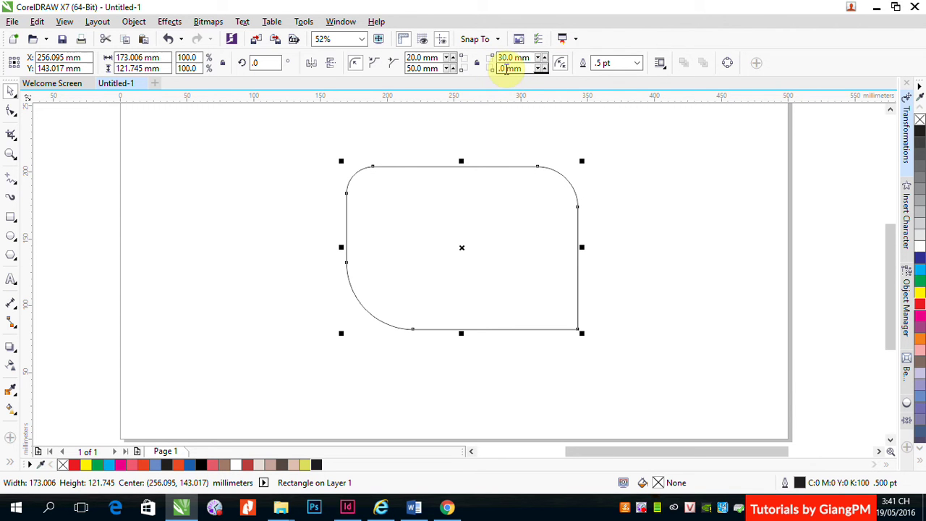
double_click(506, 69)
text(100)
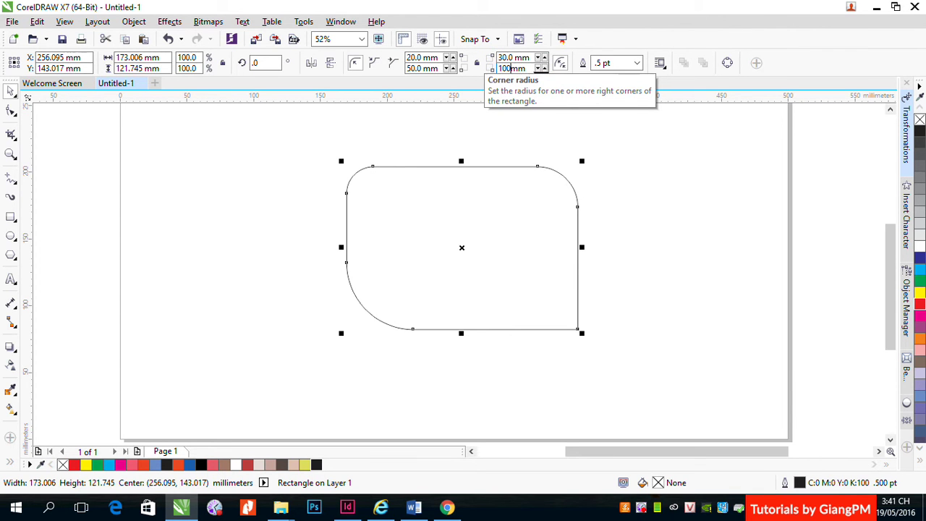
key(Return)
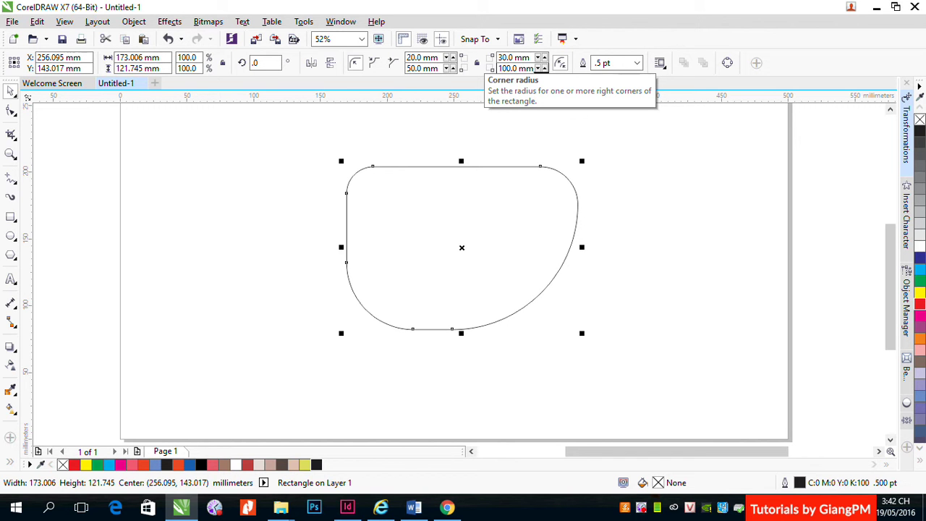
Link the rectangle's corners for editing together and set the lower-left corner radius to 25 mm.
click(477, 65)
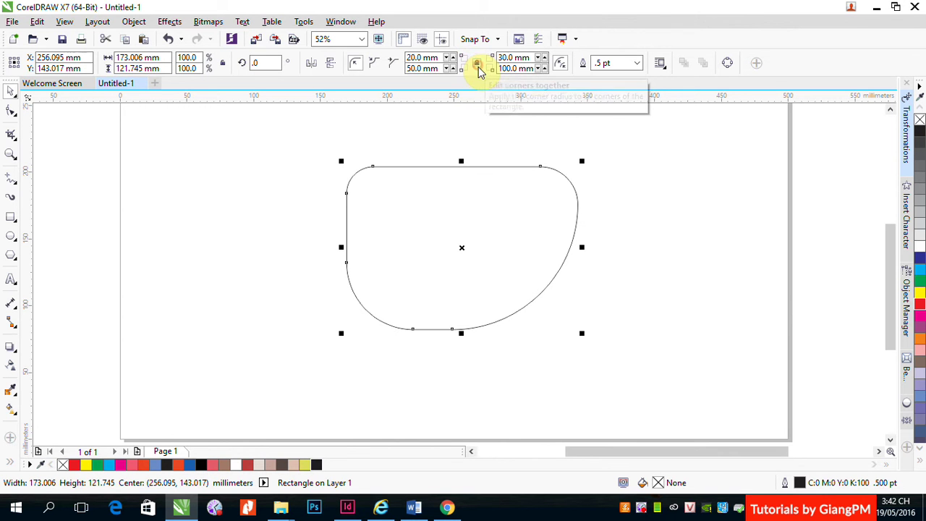
double_click(416, 68)
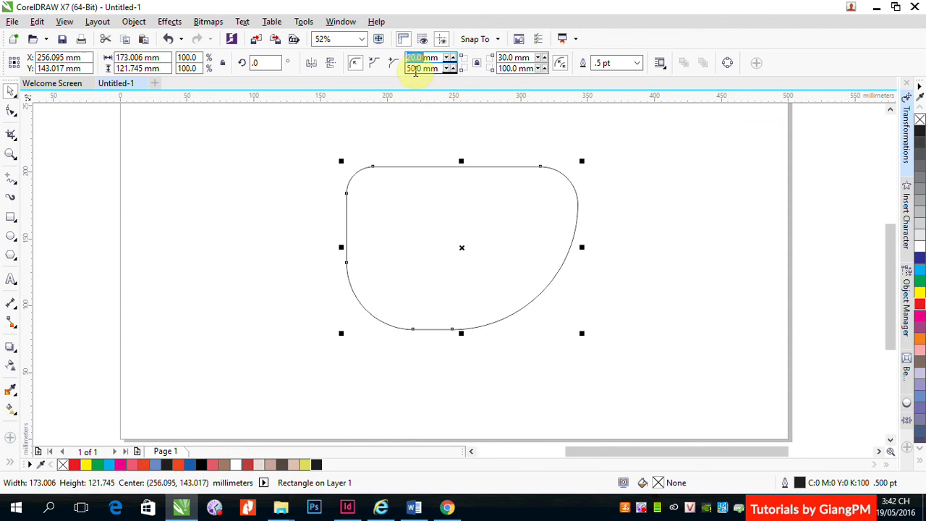
text(25)
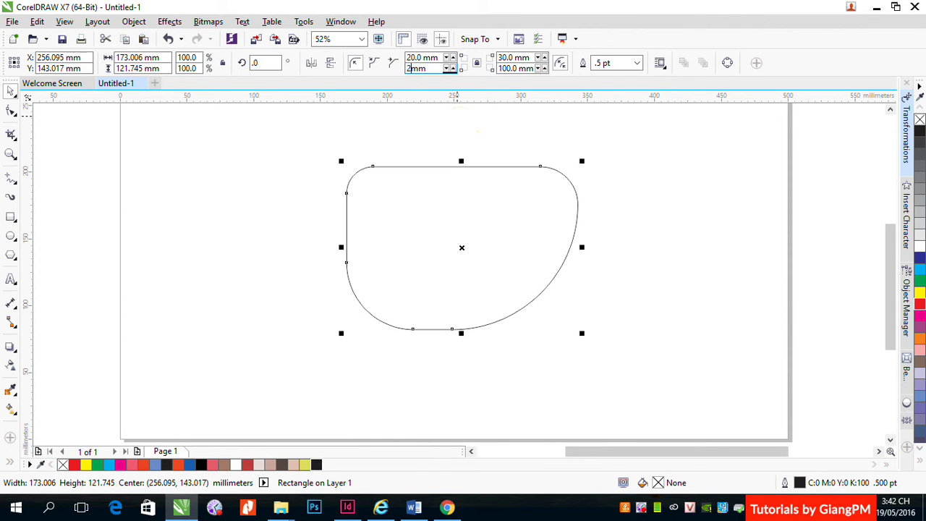
key(Return)
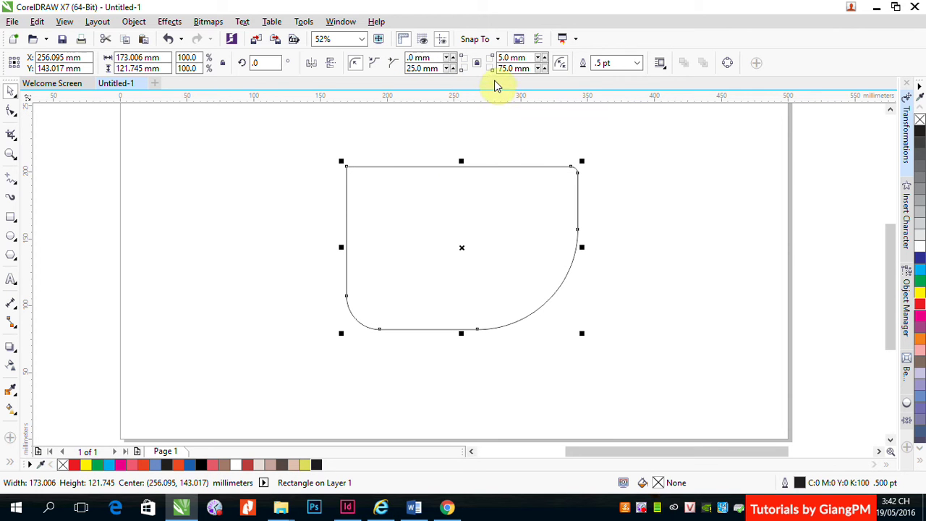
Reset the rectangle's linked corner radii to 0 mm, then set all four to 30 mm.
double_click(510, 68)
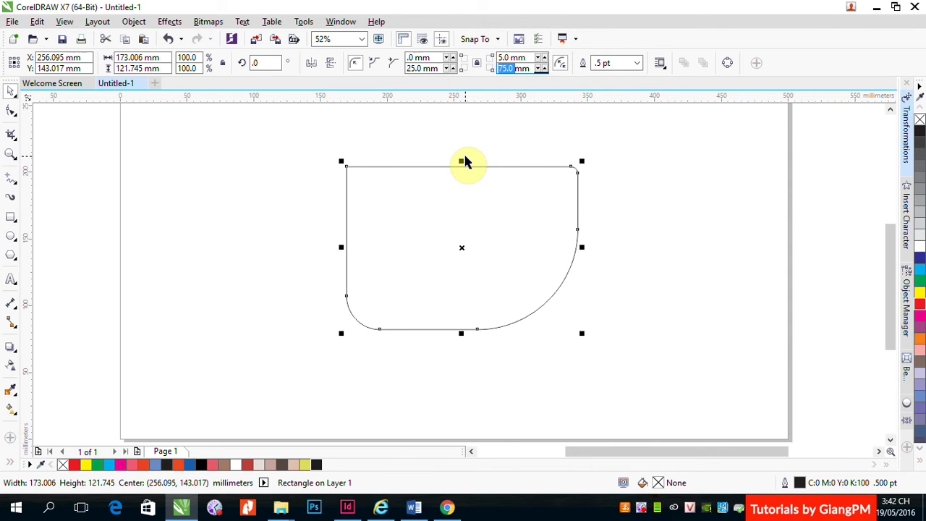
text(0)
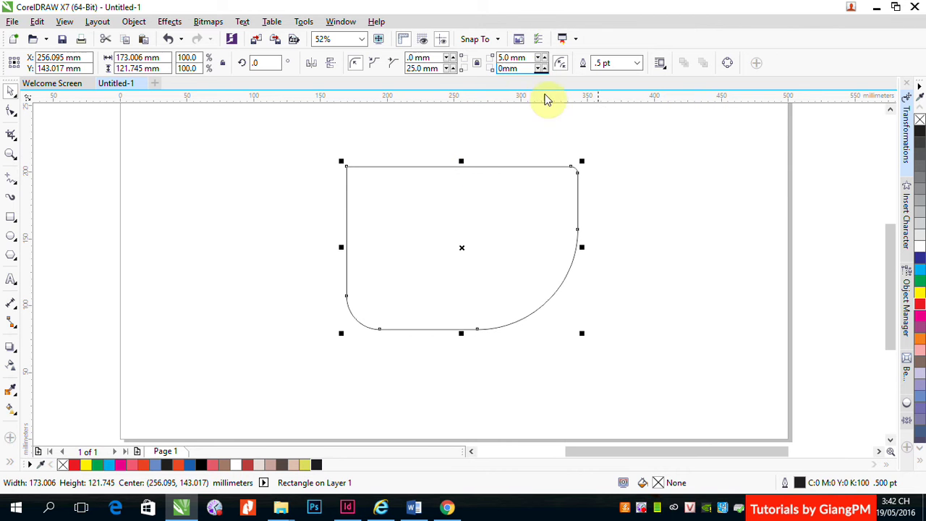
click(504, 58)
key(Return)
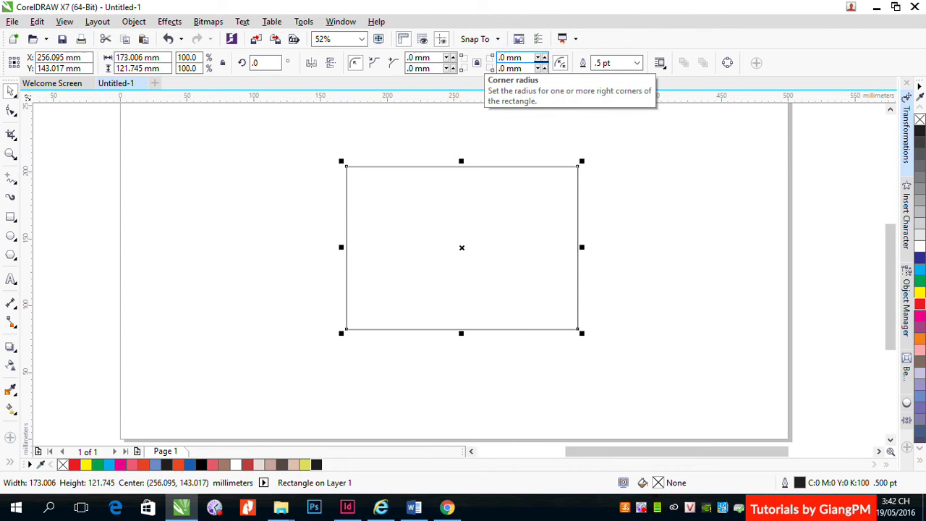
double_click(411, 68)
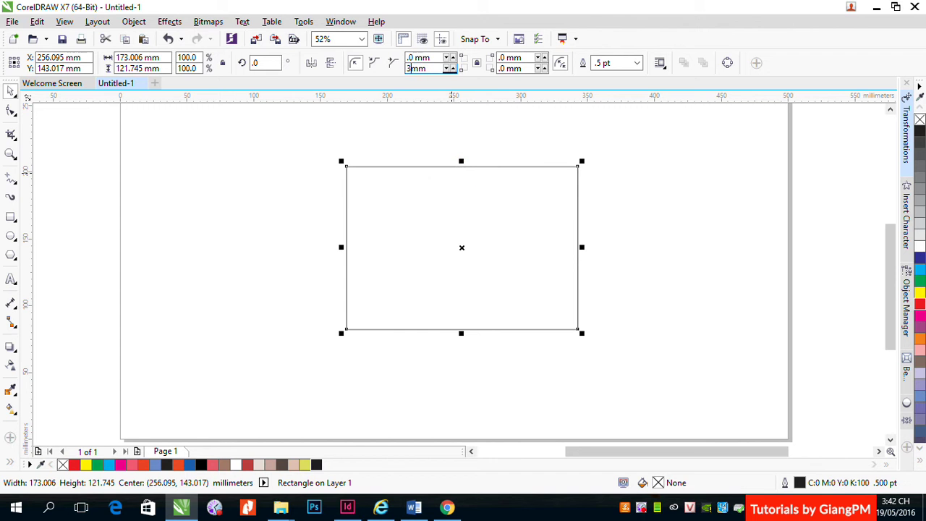
text(30)
key(Return)
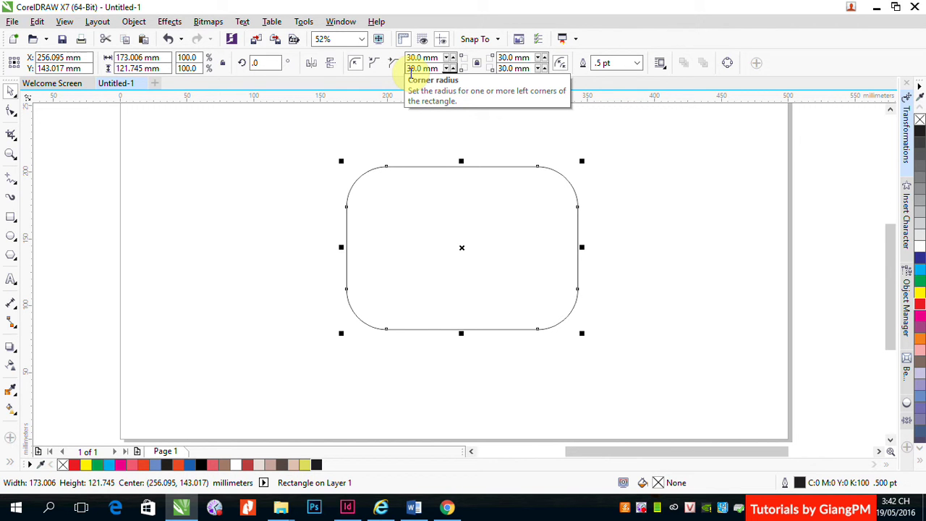
Change the rectangle's corner style to scalloped and then to chamfered.
click(374, 63)
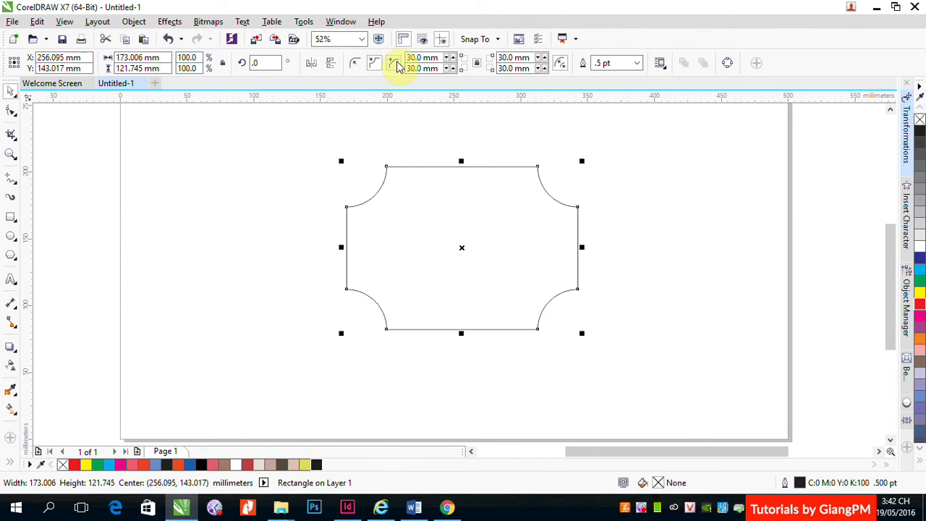
click(394, 63)
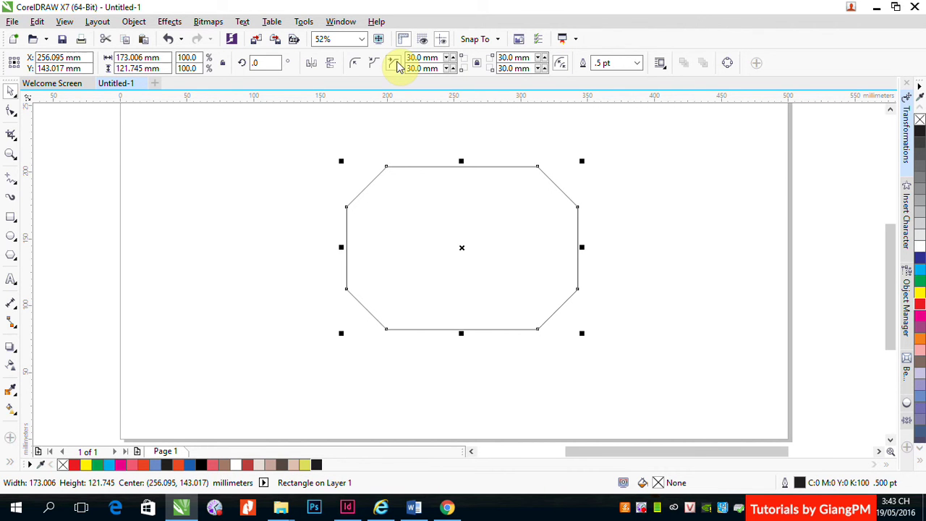
Draw a 3-point rectangle outside the page's right edge, tilted about 35 degrees and spanning about 248 by 229 mm overall.
key(F3)
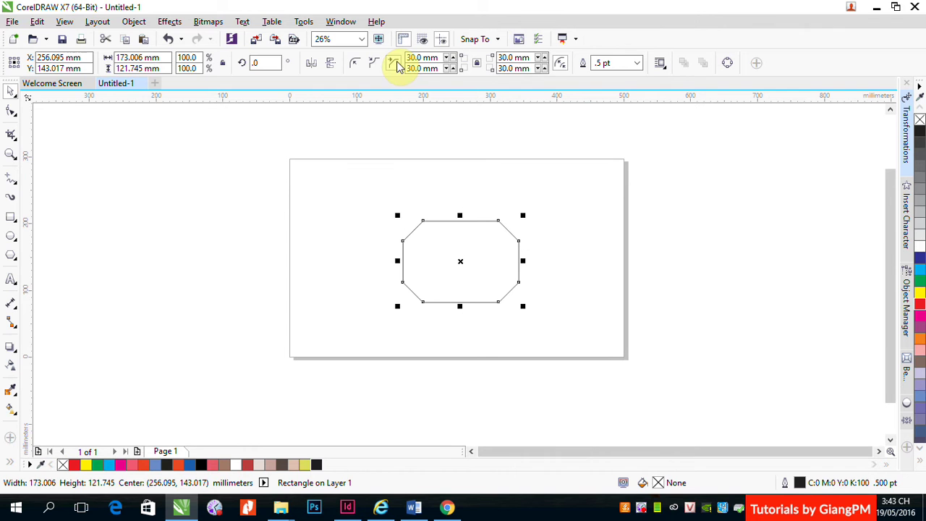
click(11, 219)
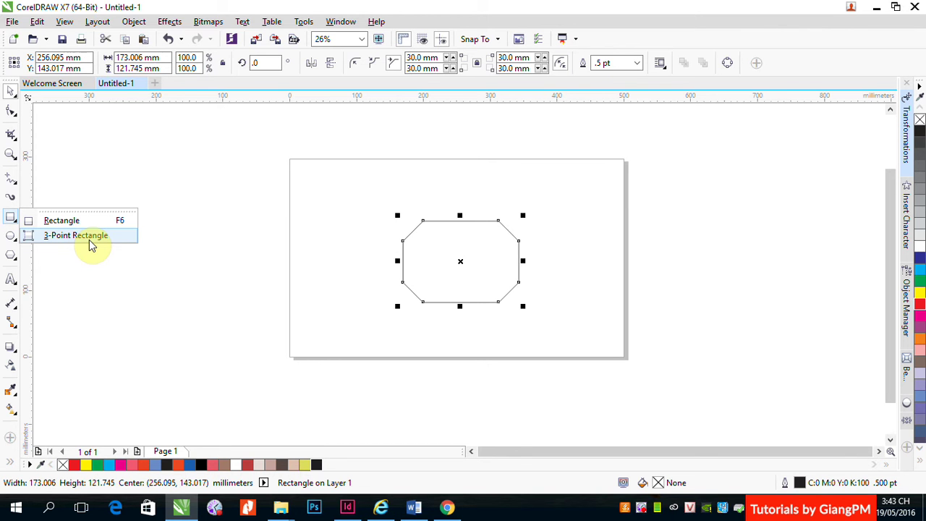
click(41, 234)
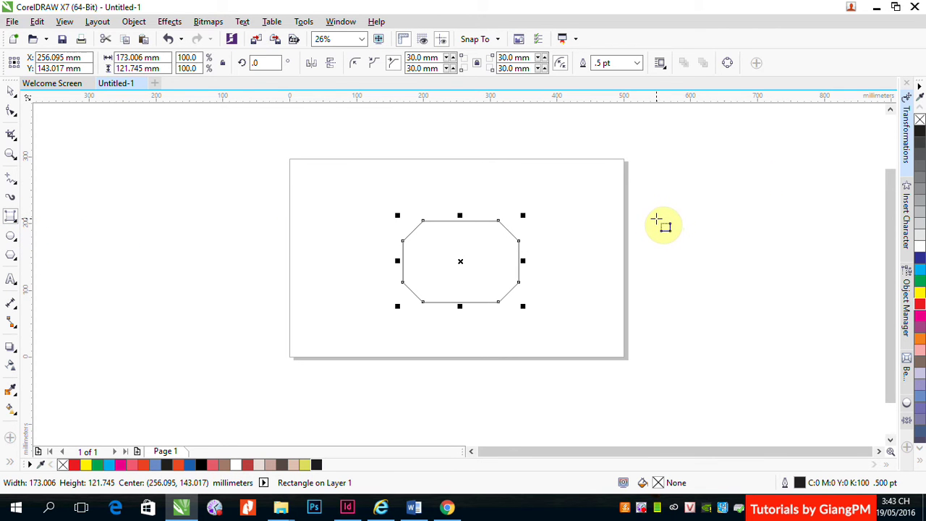
drag(656, 218, 771, 139)
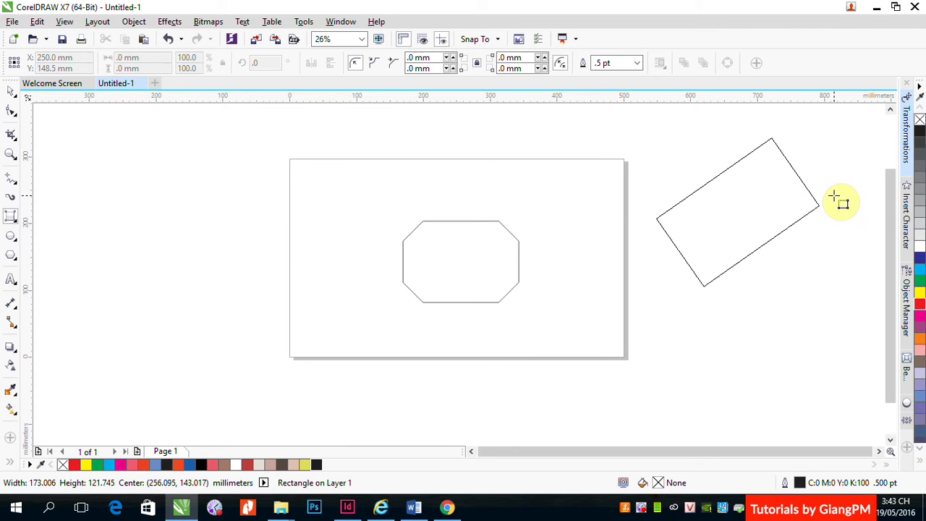
click(833, 203)
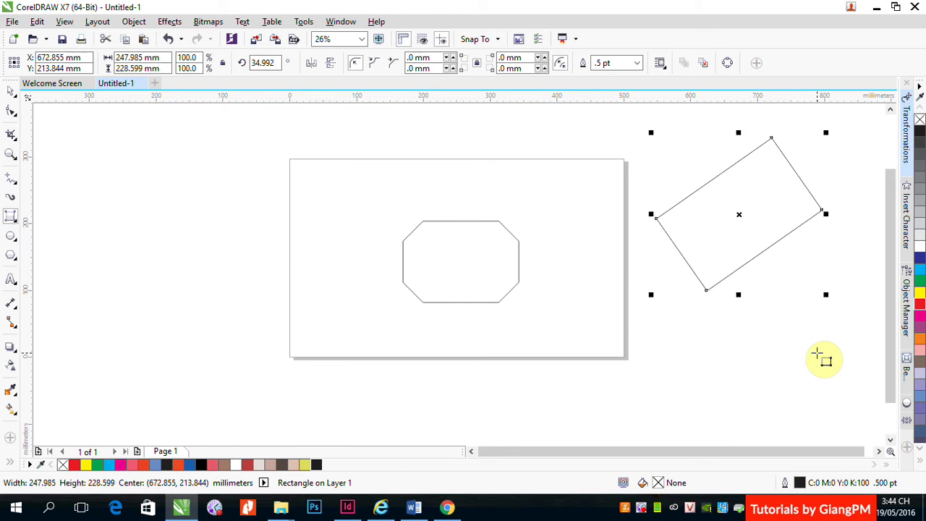
Delete the tilted rectangle beside the page and the chamfered rectangle on it.
click(9, 220)
click(54, 217)
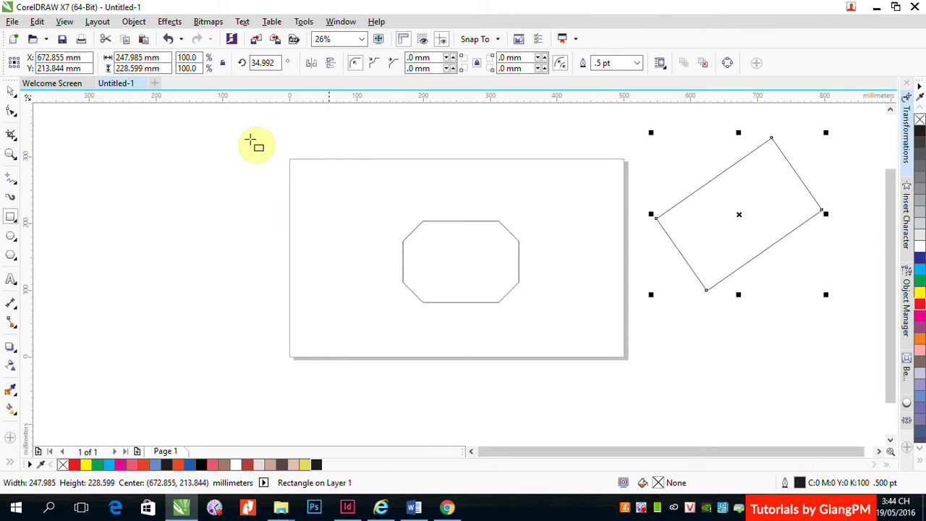
click(15, 91)
key(Delete)
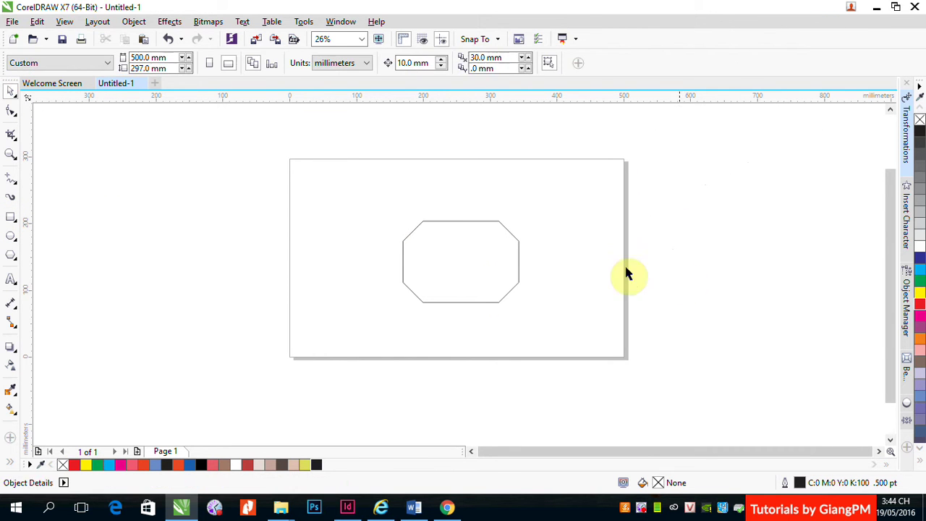
click(489, 279)
key(Delete)
Draw a rectangle about 169 by 95 mm left of the page's center and rotate it about 56 degrees counter-clockwise.
click(11, 217)
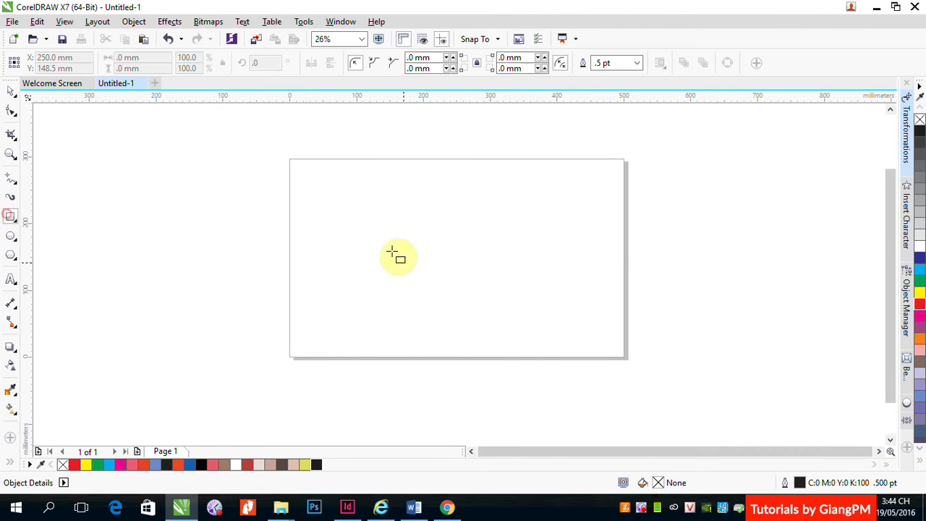
drag(356, 217, 471, 280)
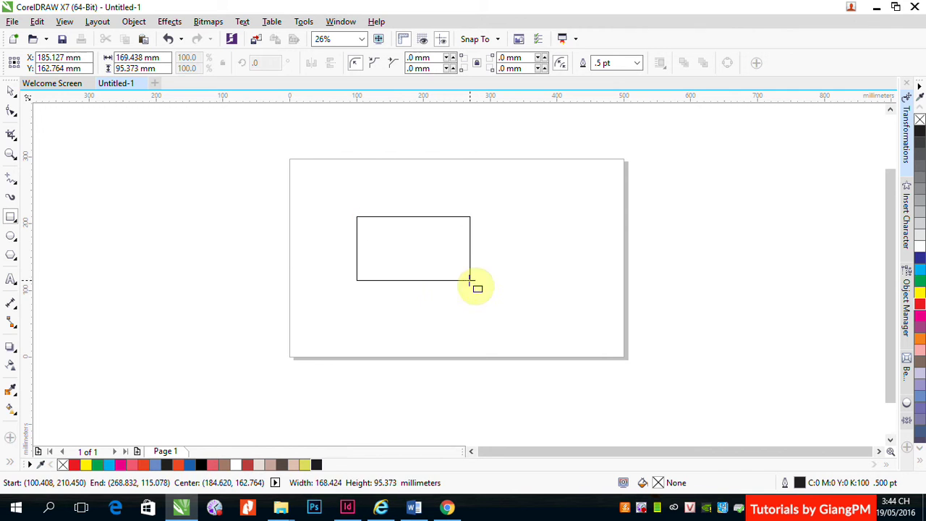
click(8, 89)
click(414, 249)
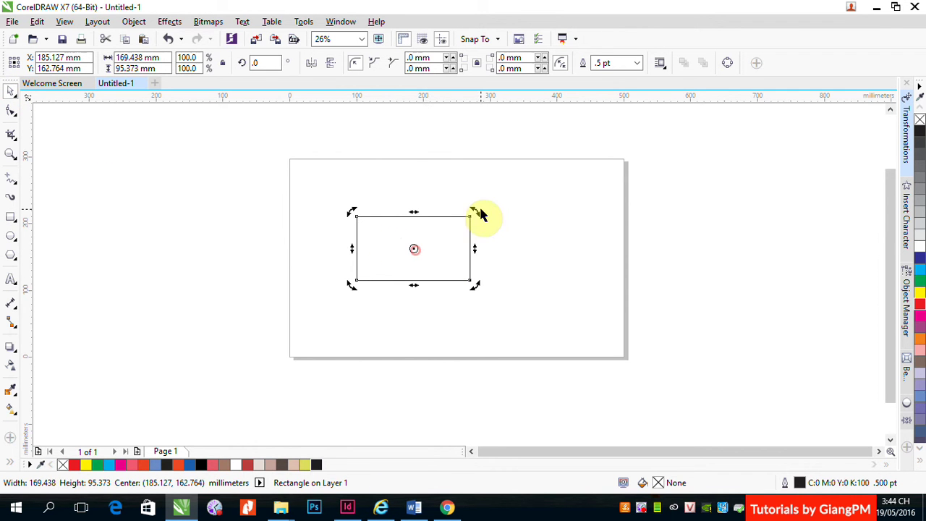
drag(477, 211, 422, 167)
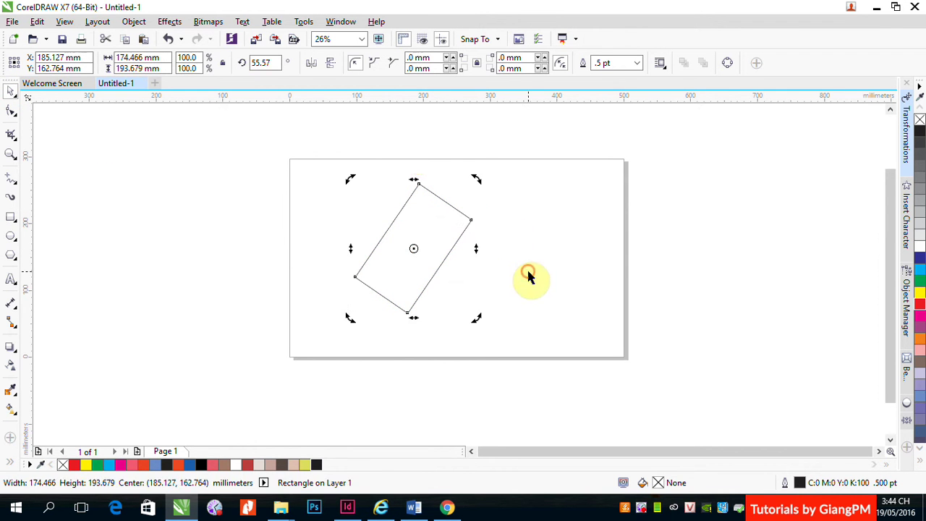
click(440, 266)
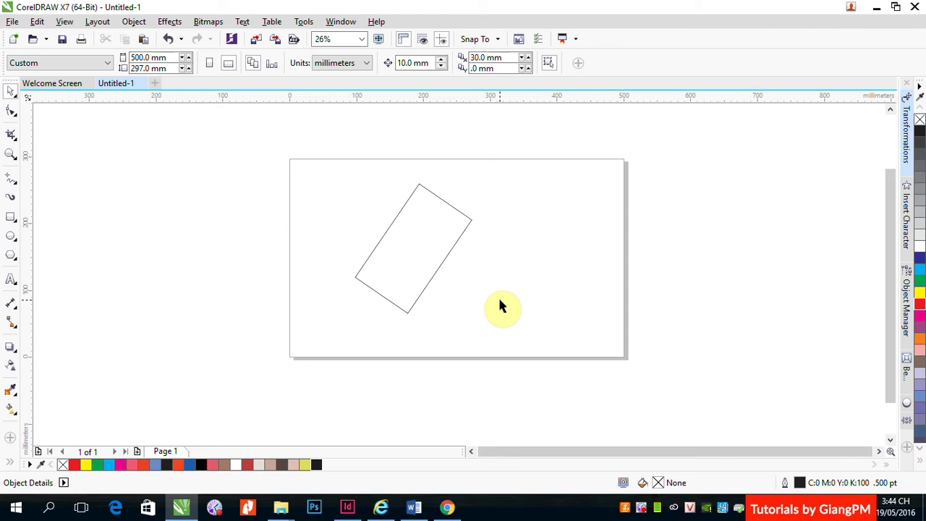
Draw a smaller rectangle about 118 by 55 mm to the lower right of the tilted one.
click(11, 216)
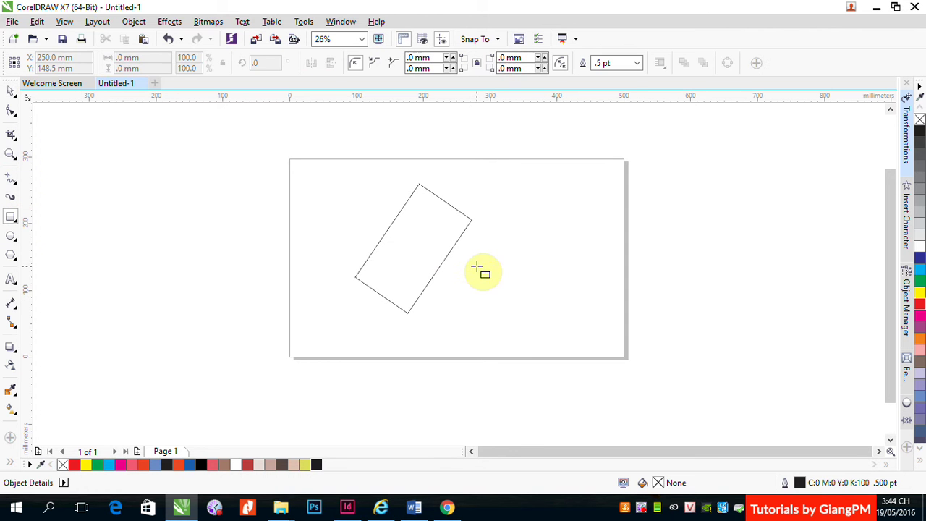
drag(476, 267, 557, 304)
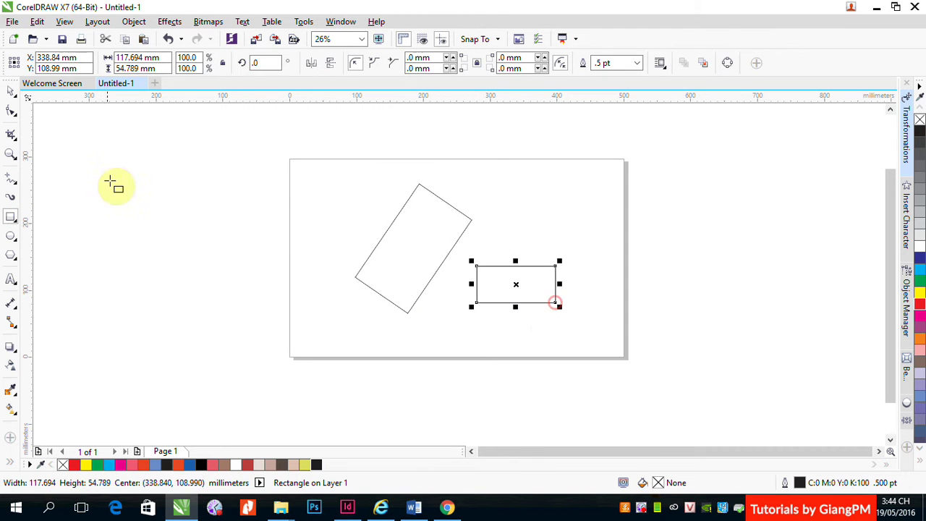
Rotate the smaller rectangle about 56 degrees counter-clockwise and move it alongside the large tilted rectangle's lower-right edge.
click(11, 90)
click(515, 283)
drag(561, 261, 520, 216)
drag(525, 277, 477, 260)
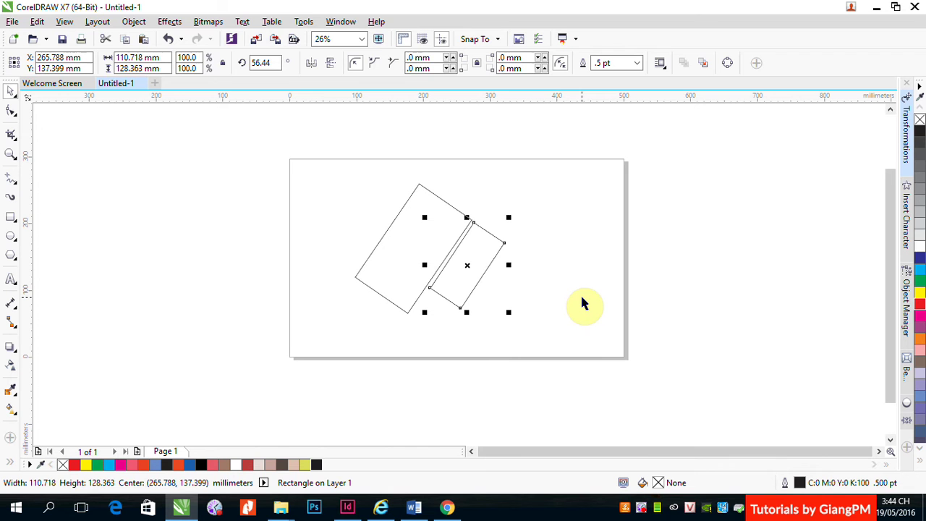
click(606, 284)
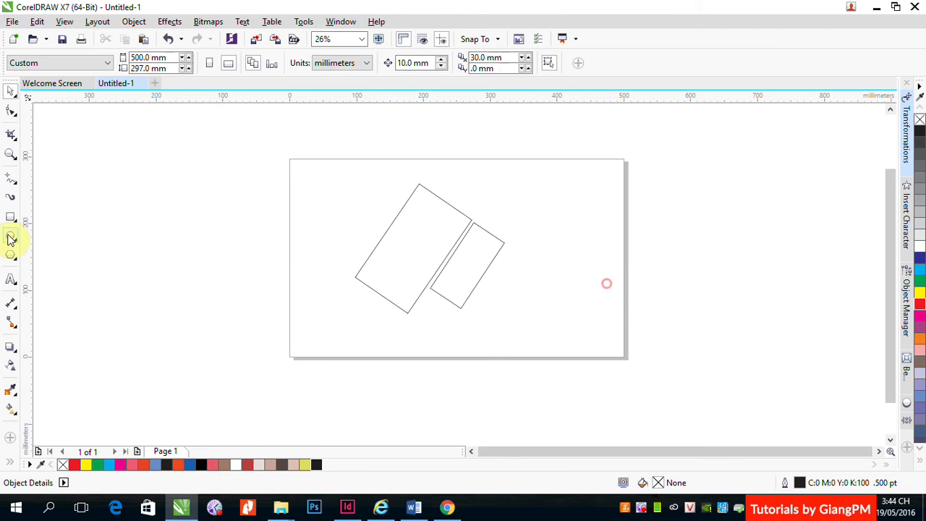
Draw a 3-point rectangle parallel to the large tilted one along its left edge, spanning about 174 by 186 mm overall.
click(10, 221)
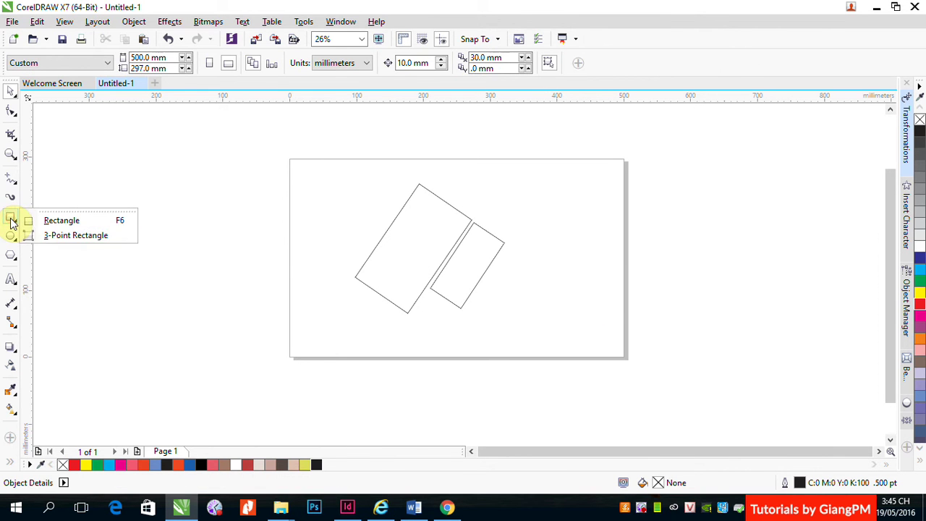
click(44, 235)
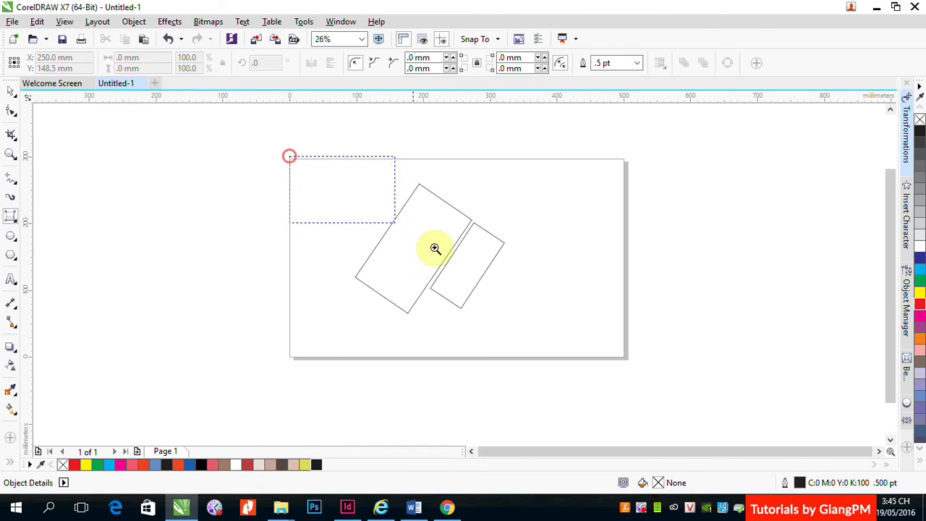
scroll(430, 248, up, 2)
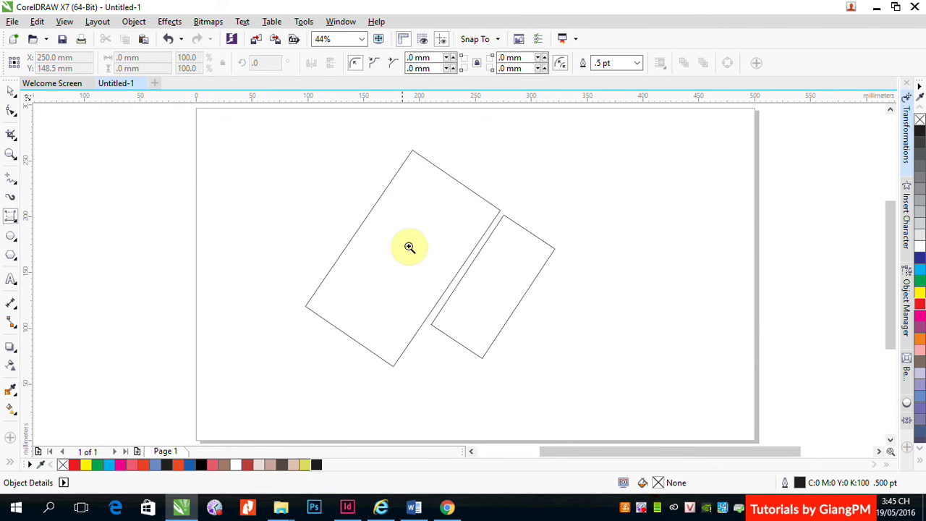
drag(280, 138, 174, 281)
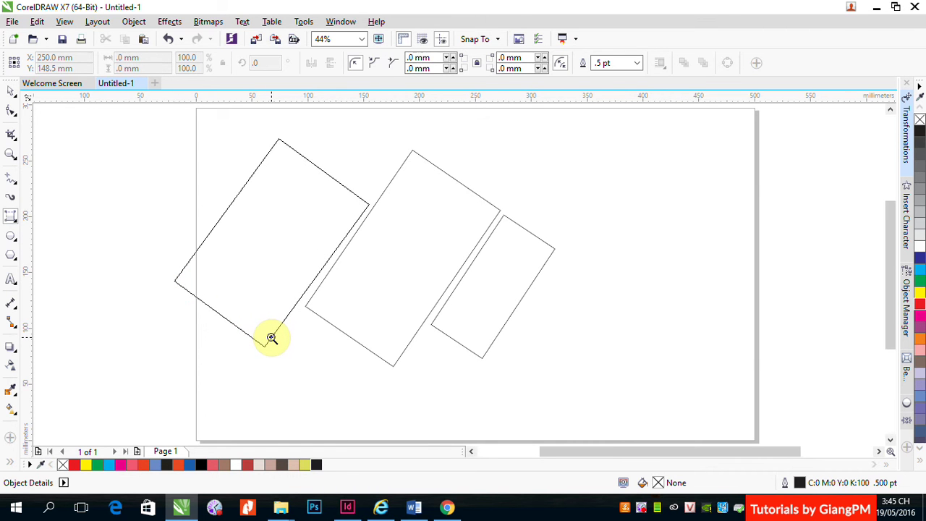
click(271, 337)
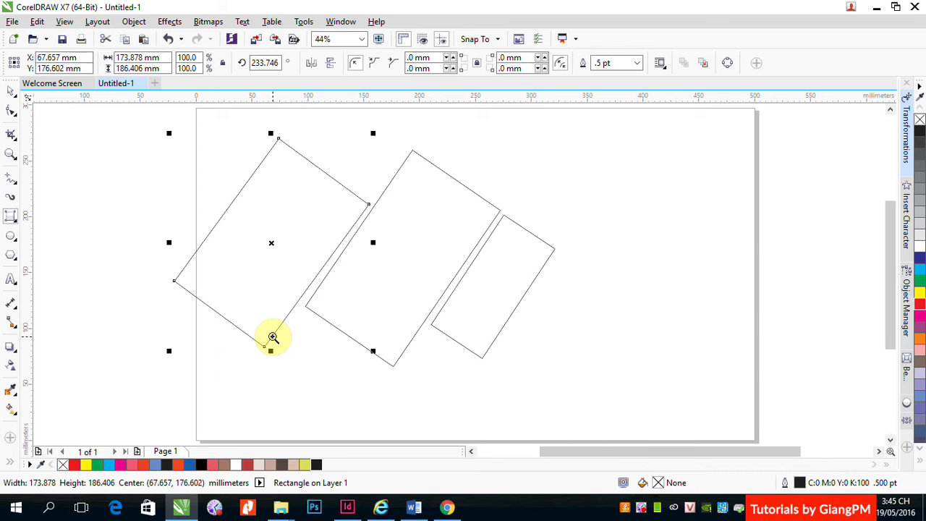
click(123, 165)
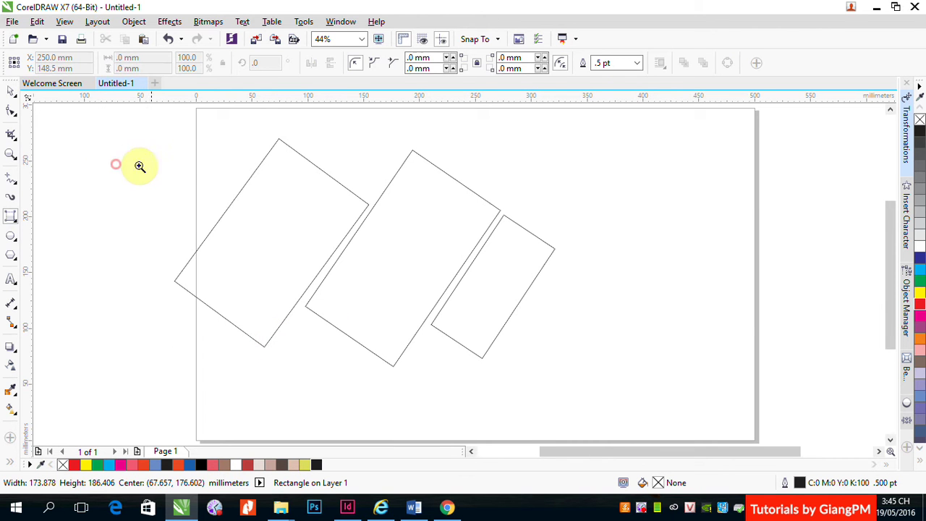
Delete all three tilted rectangles together.
click(12, 94)
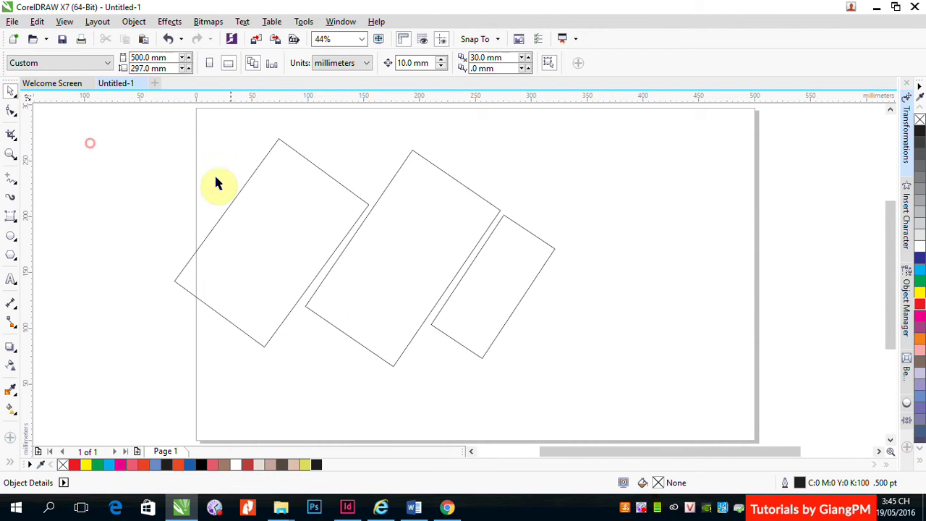
drag(129, 132, 683, 390)
key(Delete)
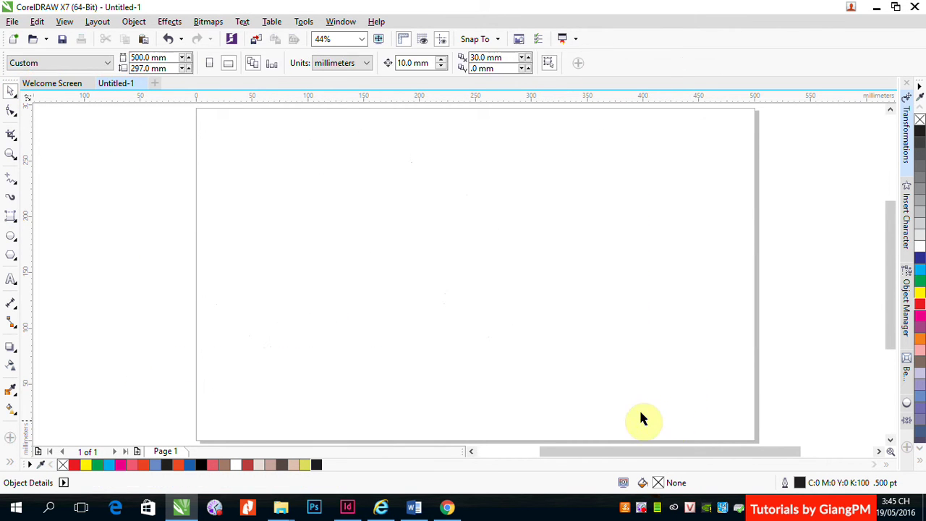
Draw an ellipse about 204 by 115 mm on the left half of the page.
click(10, 236)
click(41, 243)
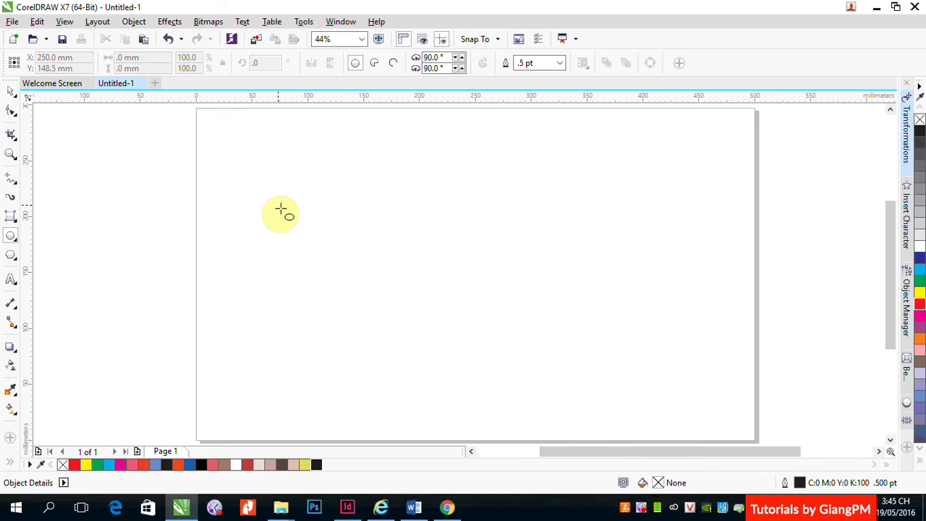
mouse_move(264, 181)
mouse_down()
mouse_move(579, 314)
mouse_move(587, 343)
mouse_move(769, 322)
mouse_move(713, 209)
mouse_move(661, 363)
mouse_move(532, 367)
mouse_move(558, 299)
mouse_move(567, 354)
mouse_move(450, 320)
mouse_move(492, 294)
mouse_move(492, 310)
mouse_up()
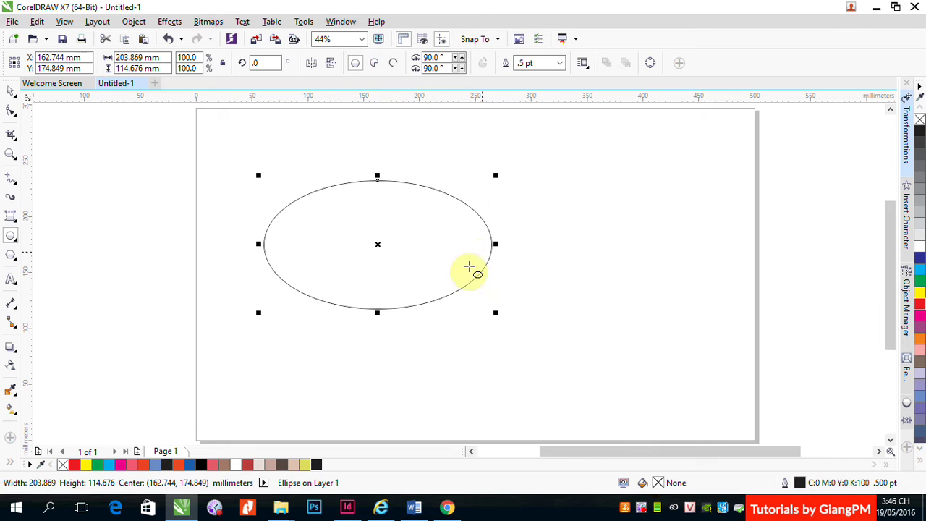
Convert the ellipse to a pie and then to an arc.
click(374, 64)
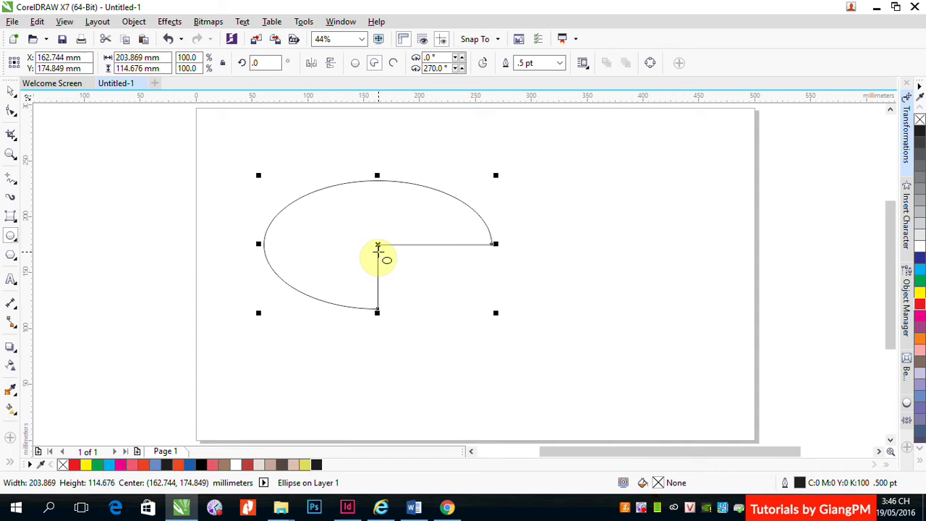
click(392, 66)
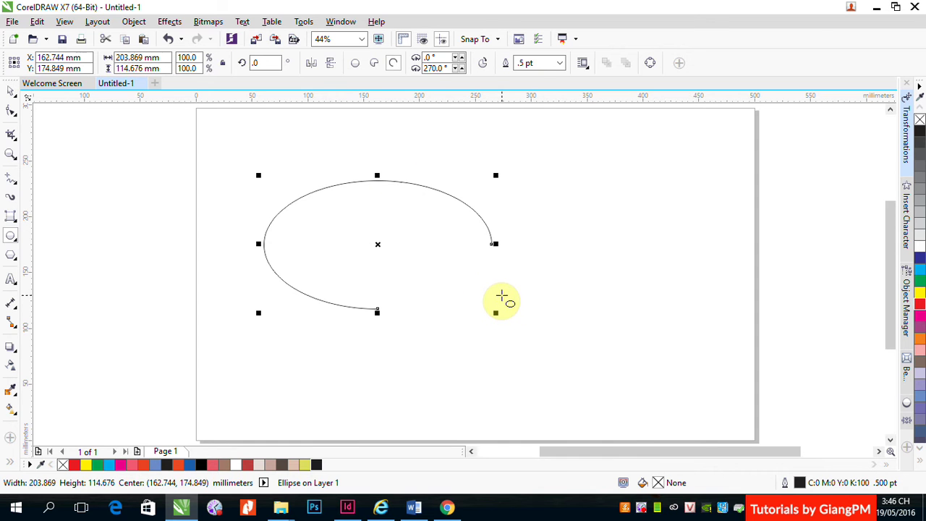
Toggle the ellipse shape between pie and arc, ending on a pie.
click(374, 63)
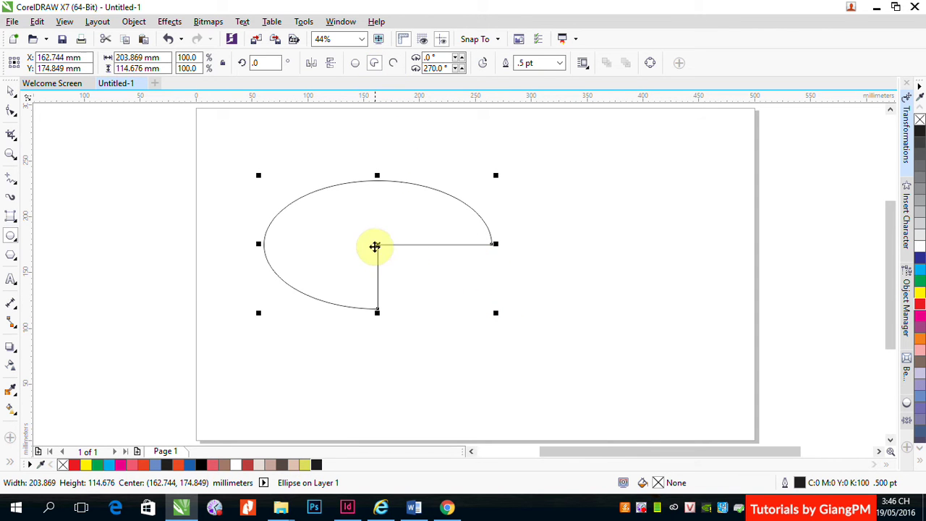
click(393, 63)
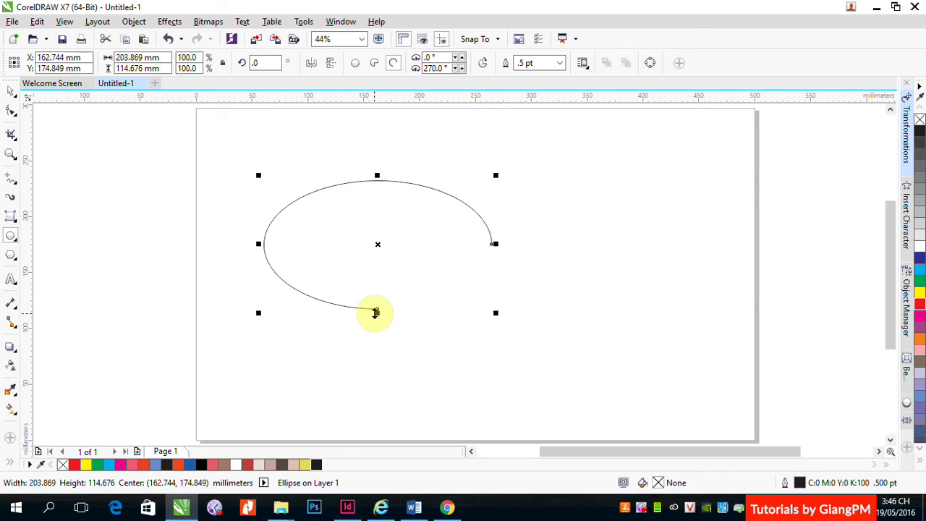
click(374, 64)
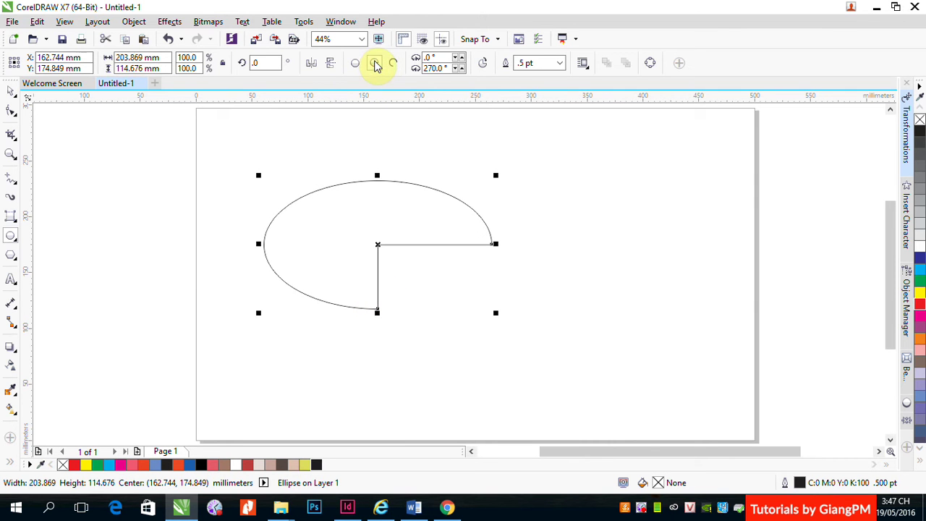
Set the pie's starting angle to 13° and its ending angle to 281°.
click(457, 58)
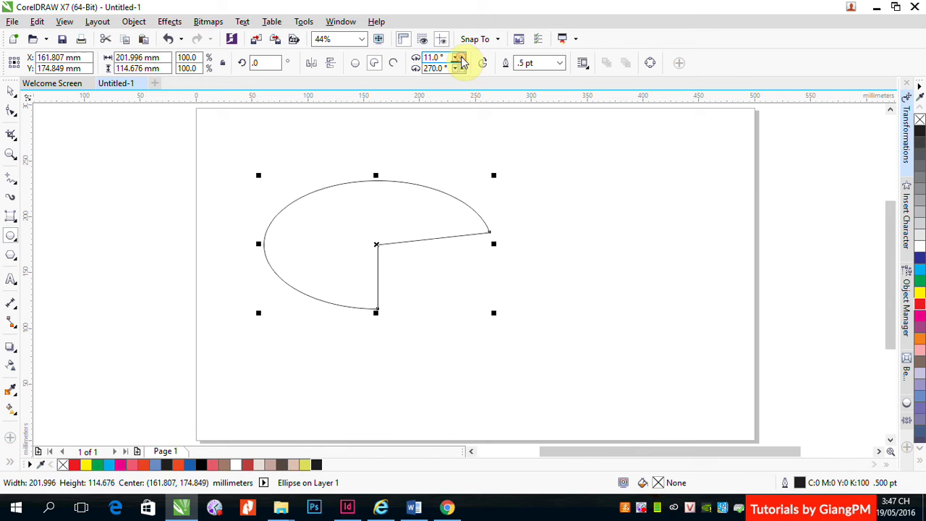
click(460, 58)
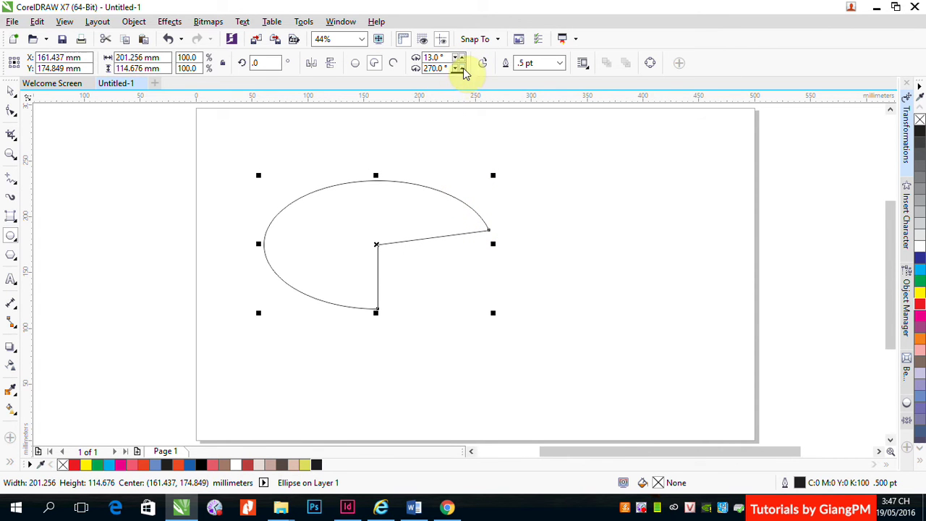
drag(462, 70, 463, 73)
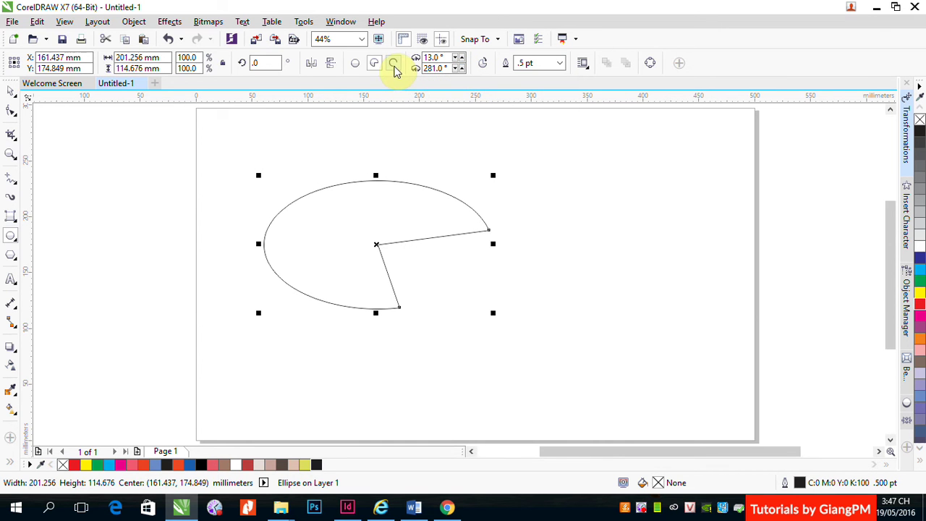
Convert the pie to an arc and set its ending angle to 266°.
click(394, 64)
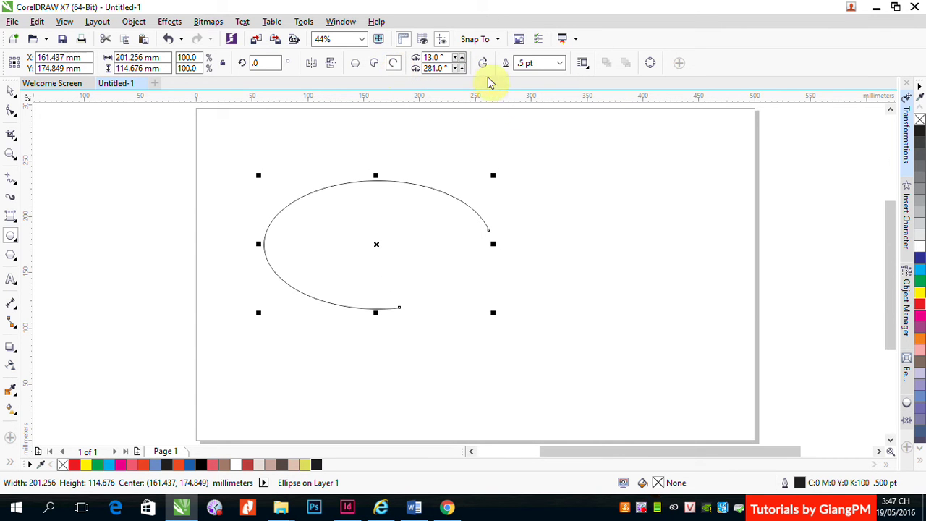
click(457, 69)
click(457, 69)
drag(457, 69, 458, 71)
click(457, 69)
click(457, 69)
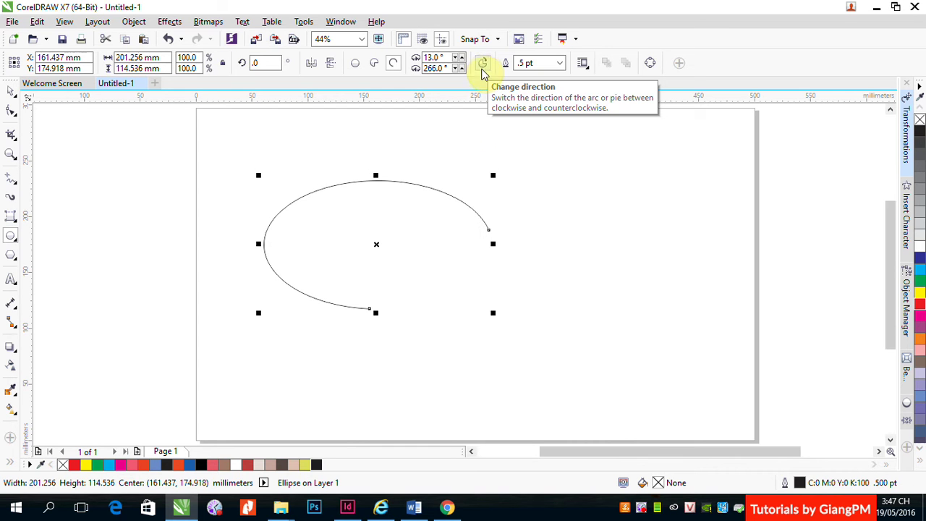
Convert the arc to a pie and reverse its direction so only the complementary wedge is drawn.
click(376, 63)
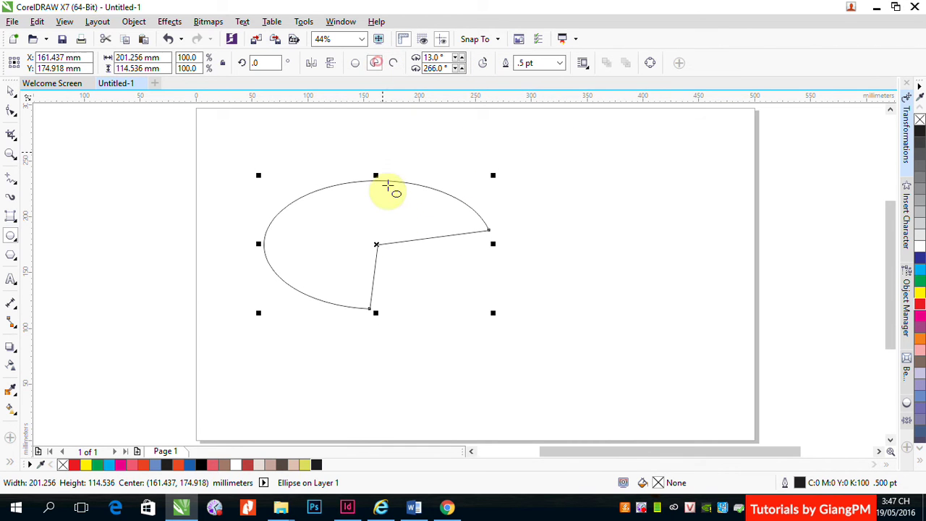
click(482, 64)
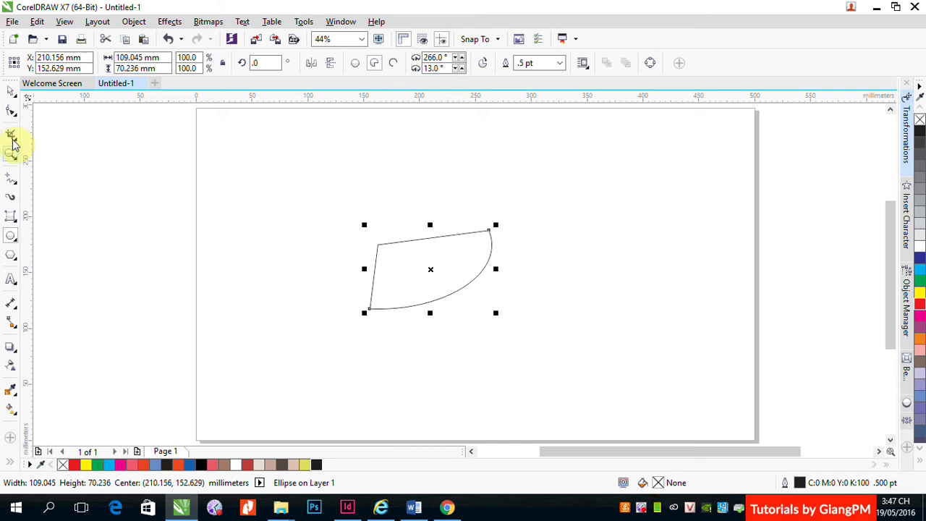
Restore the pie wedge to a full ellipse and delete it from the page.
click(8, 93)
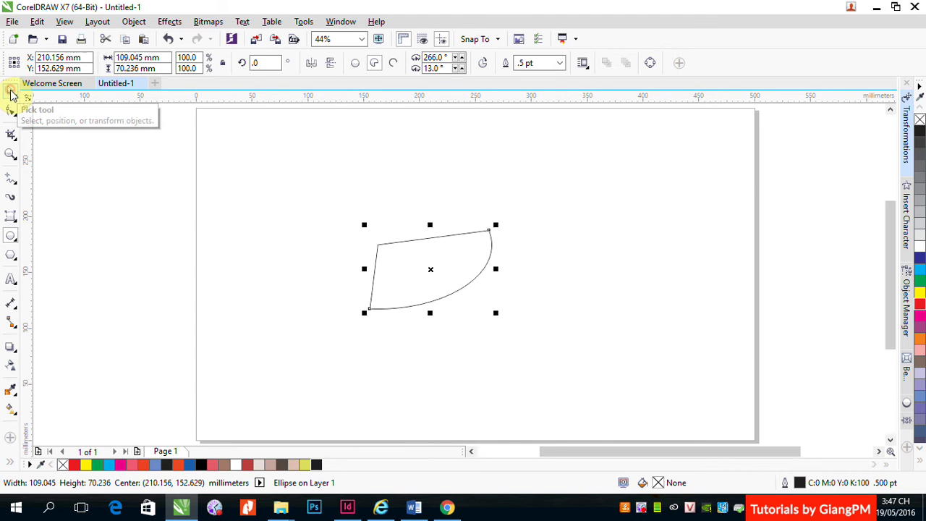
click(356, 64)
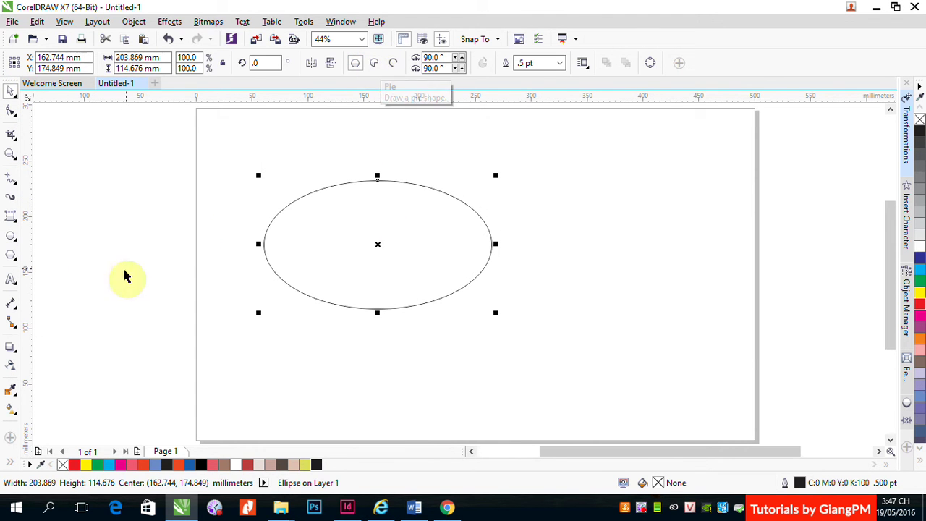
click(11, 237)
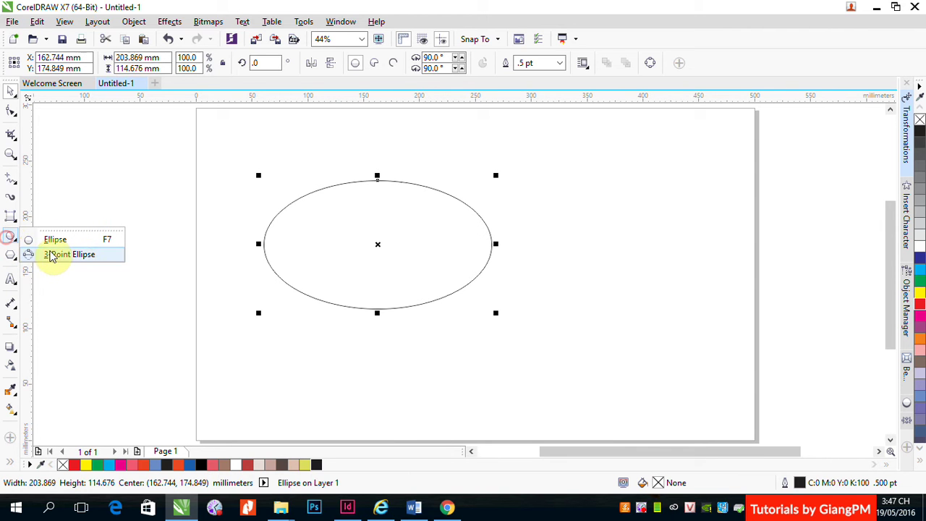
click(69, 255)
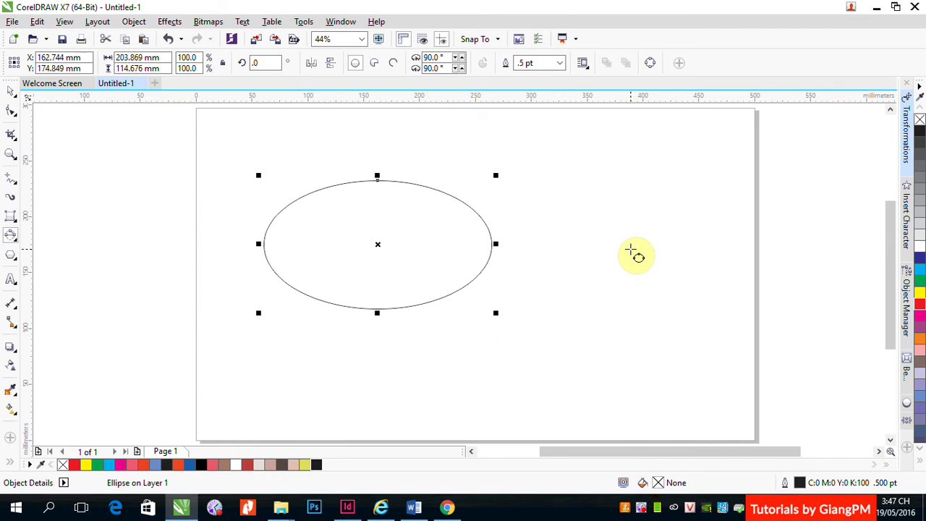
click(11, 91)
click(297, 166)
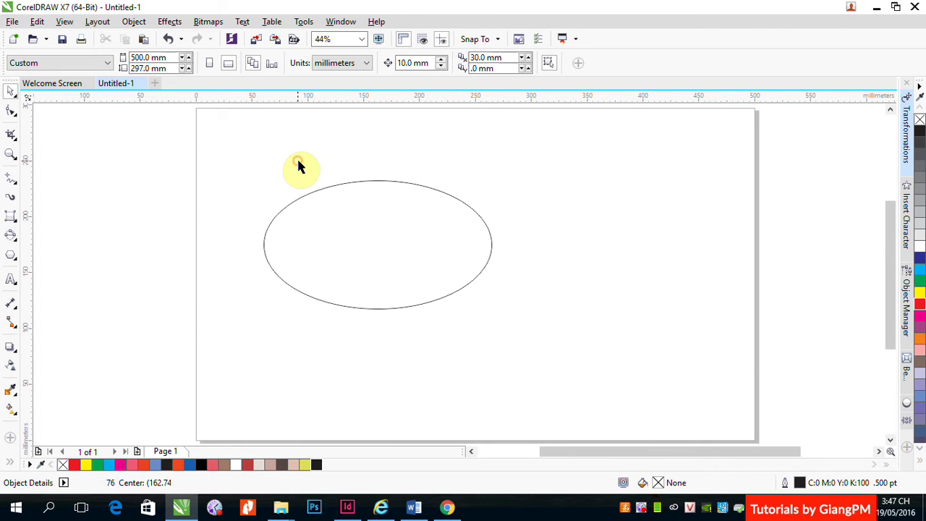
drag(236, 155, 543, 345)
key(Delete)
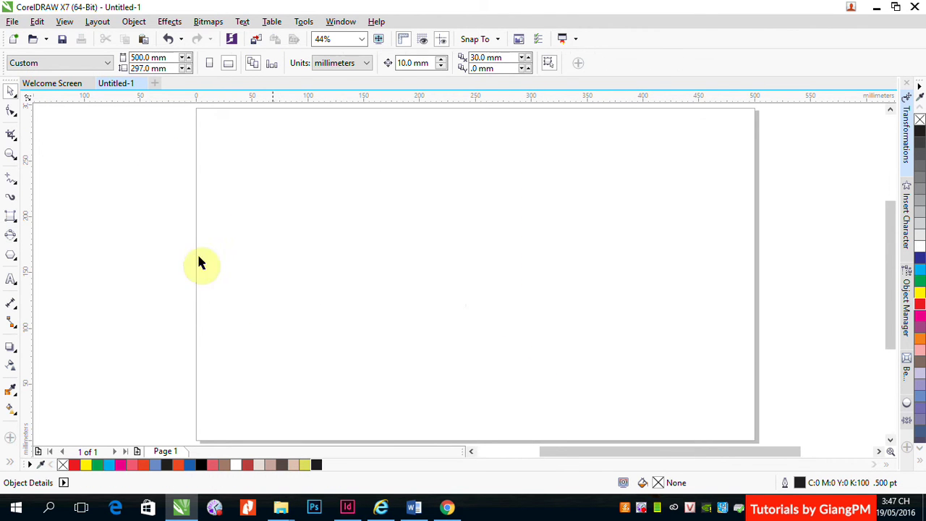
Draw a 3-point rectangle with a horizontal base, about 311 by 156 mm, in the middle of the page.
click(11, 219)
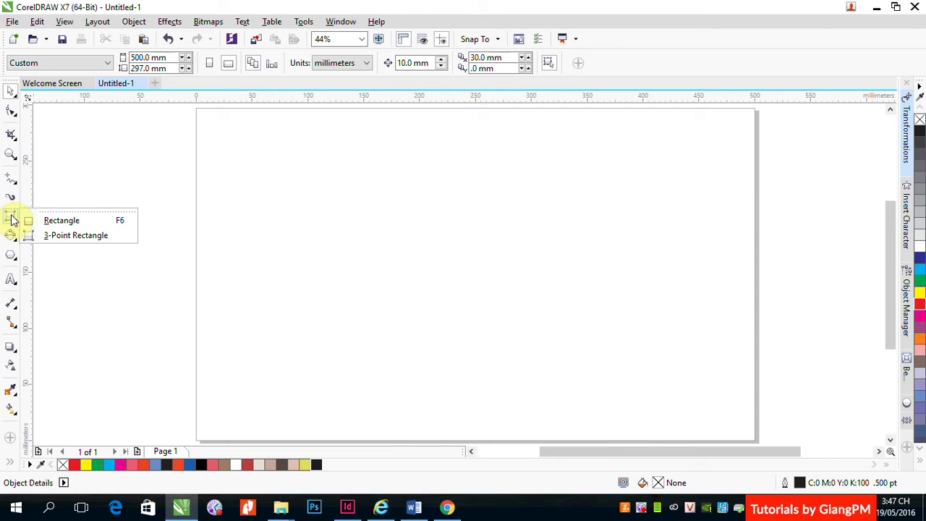
click(50, 235)
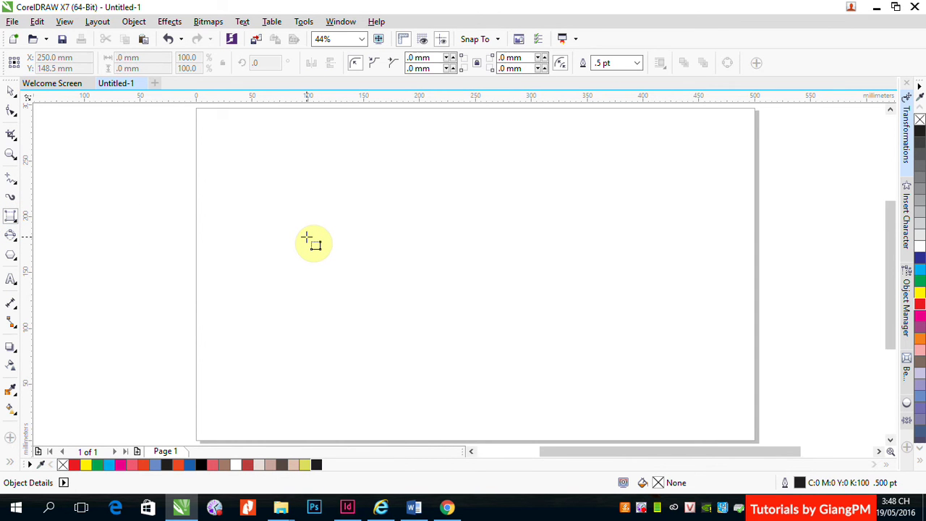
drag(289, 175, 636, 175)
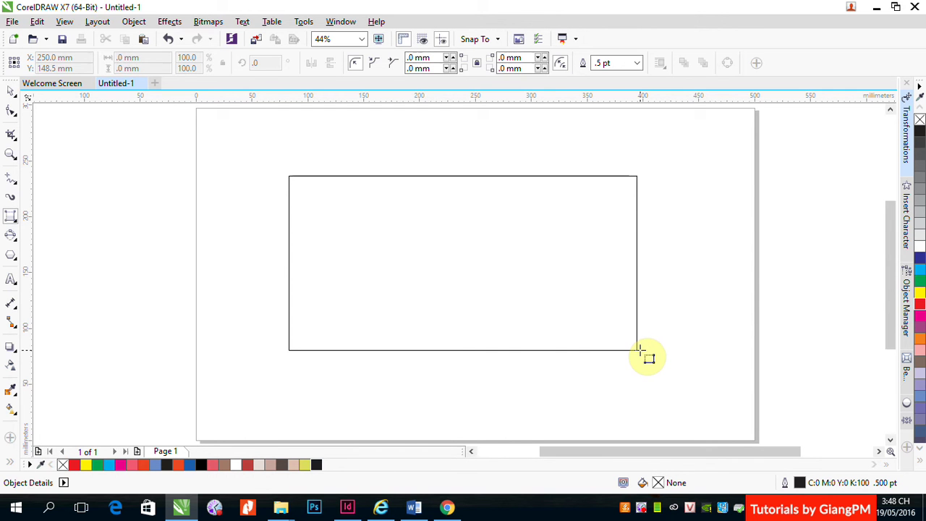
click(640, 350)
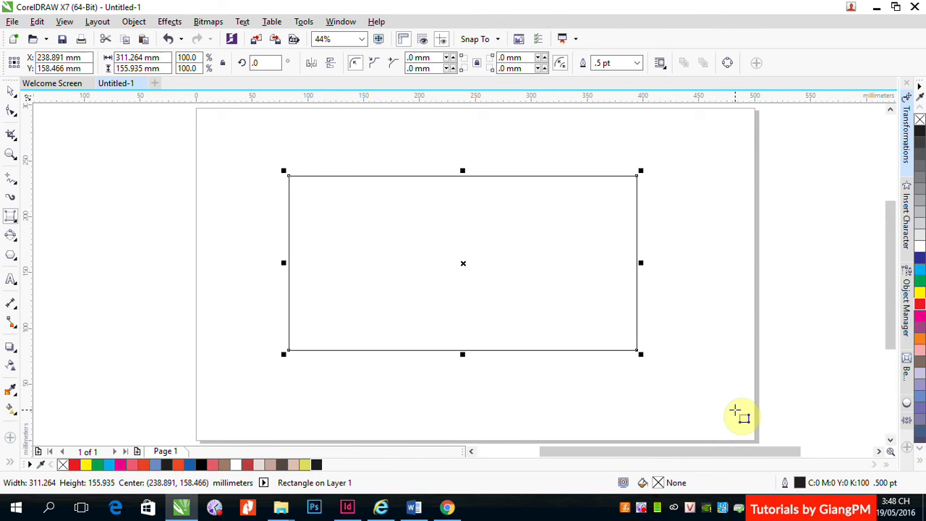
Replace the rectangle with a 3-point ellipse on a horizontal axis, about 346 by 198 mm.
click(11, 89)
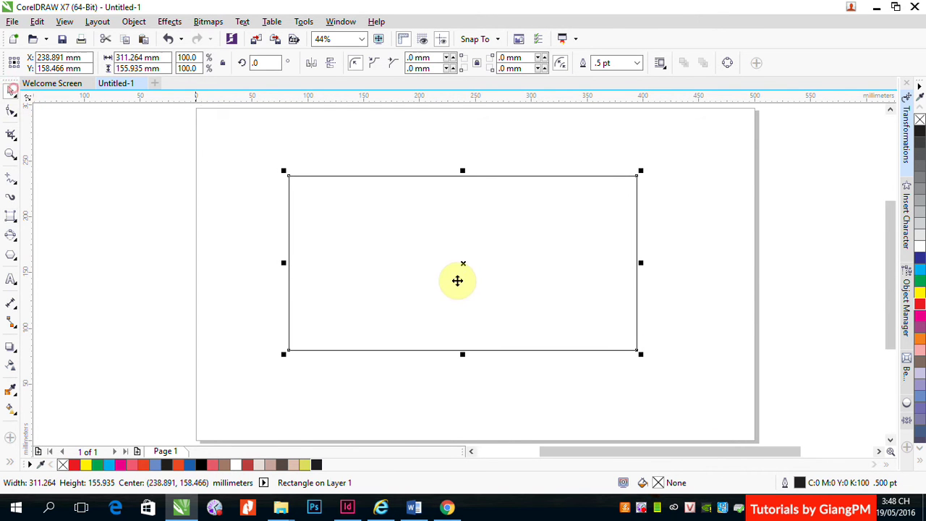
key(Delete)
click(10, 235)
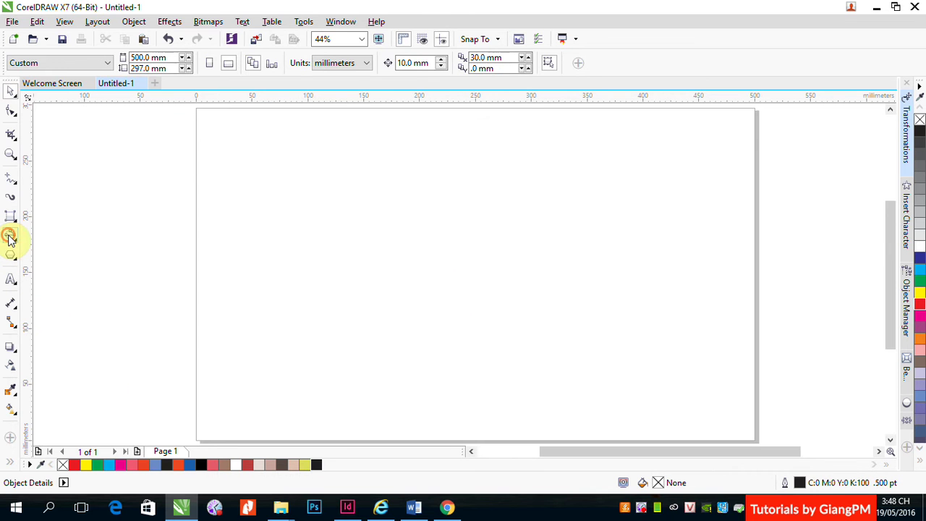
click(9, 238)
click(48, 240)
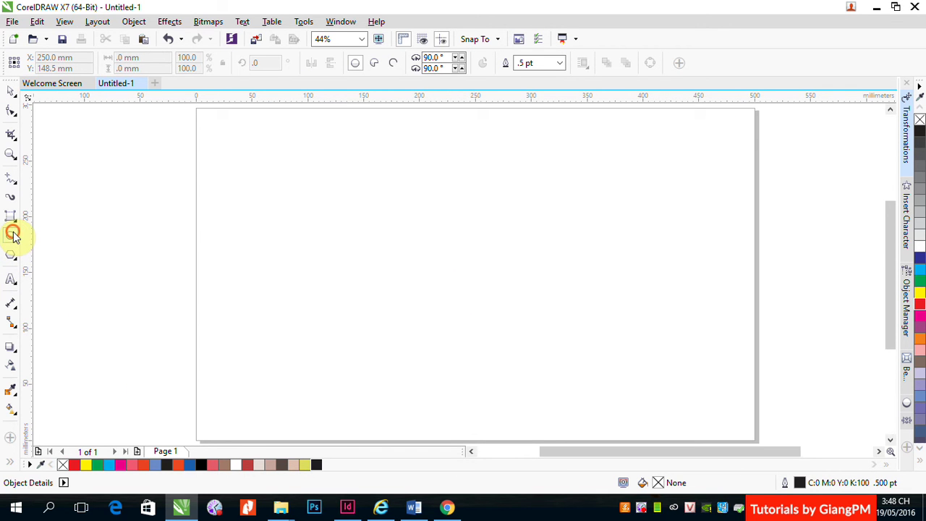
click(13, 235)
click(50, 253)
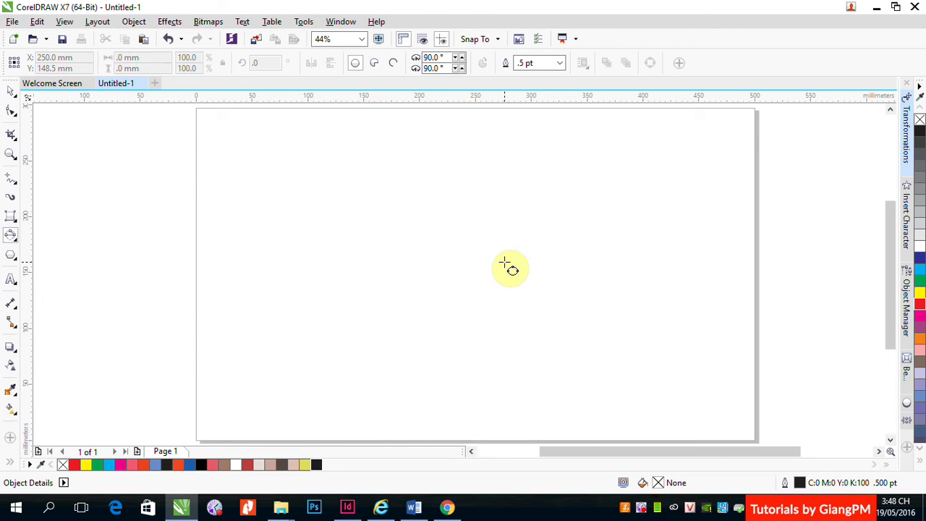
drag(259, 260, 645, 261)
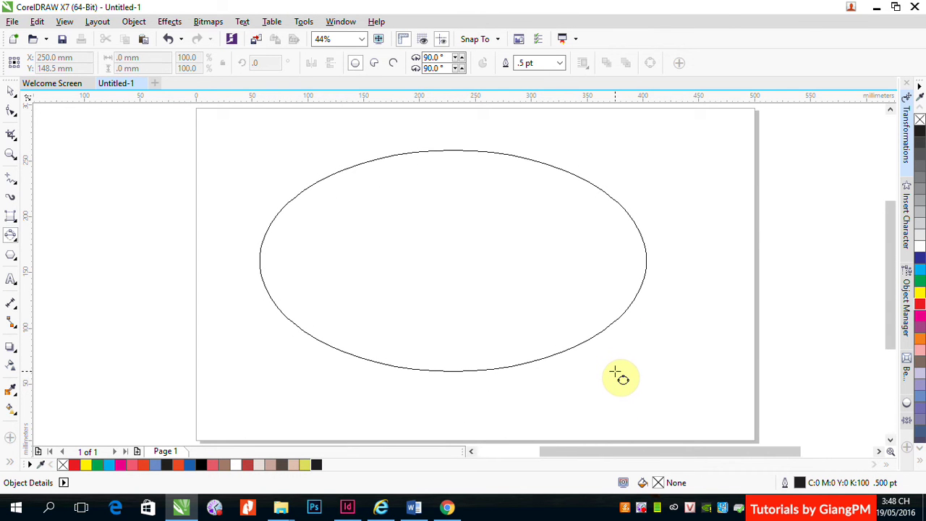
click(615, 372)
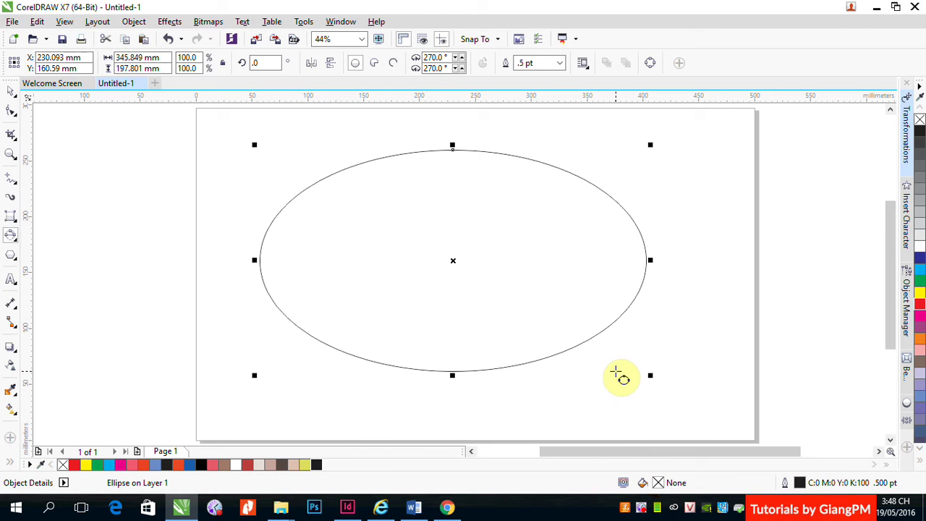
Replace the horizontal ellipse with a 3-point ellipse tilted about 42°, spanning about 245 by 230 mm overall.
key(Delete)
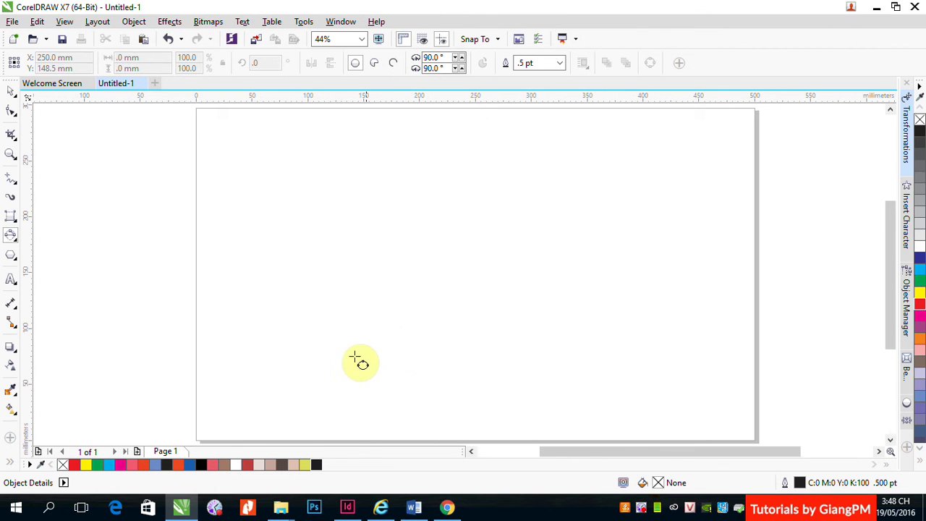
drag(334, 364, 591, 137)
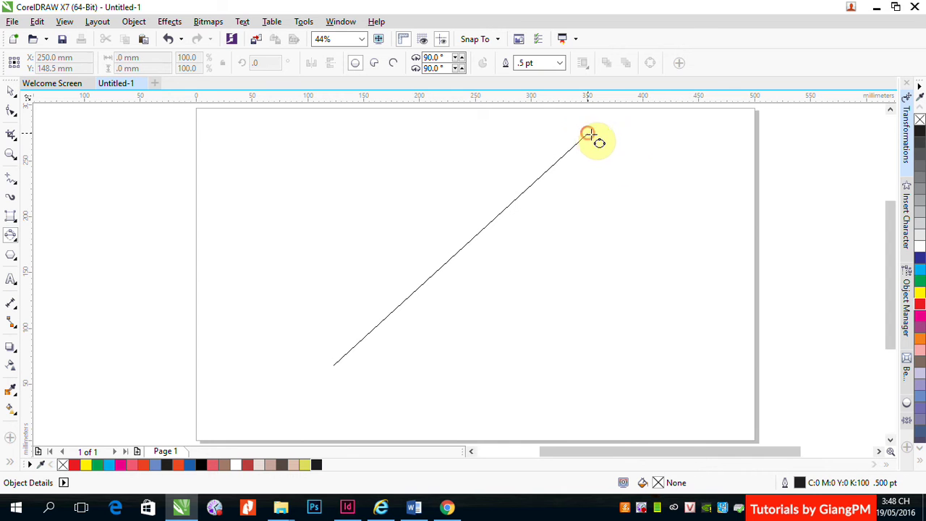
click(643, 189)
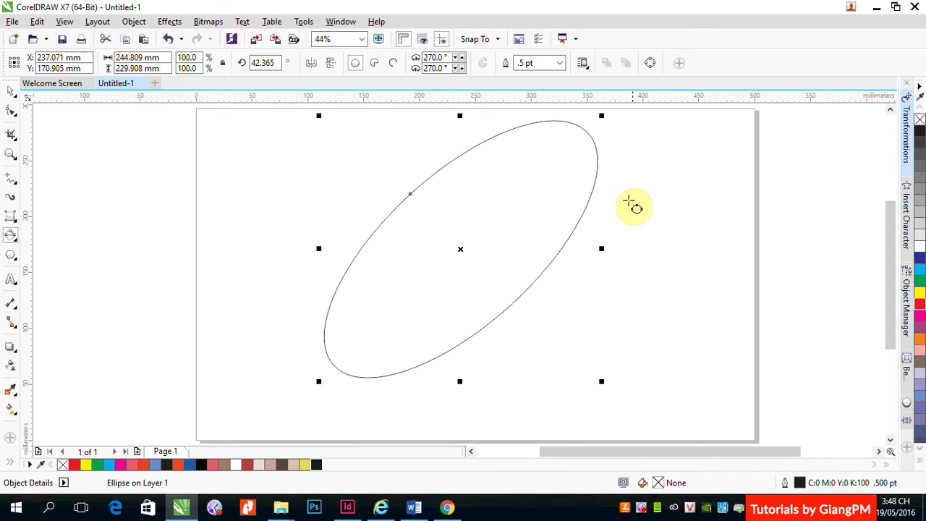
click(9, 94)
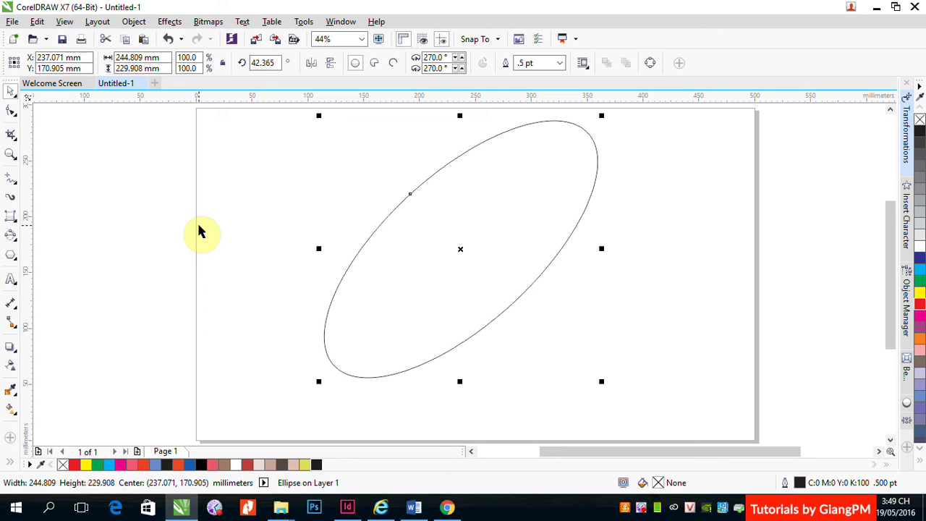
Draw a plain rectangle about 148 by 99 mm beside the tilted ellipse, crossing the page's right edge.
click(11, 217)
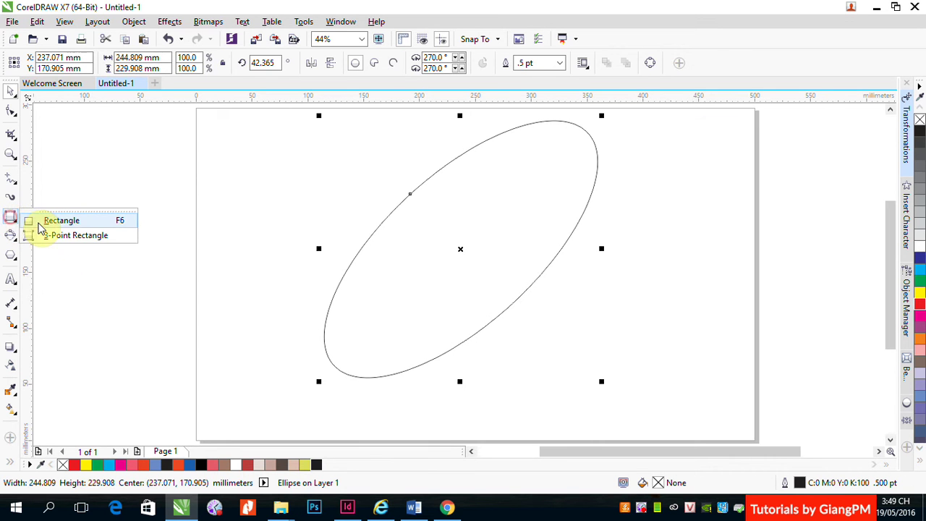
click(39, 224)
drag(641, 186, 806, 296)
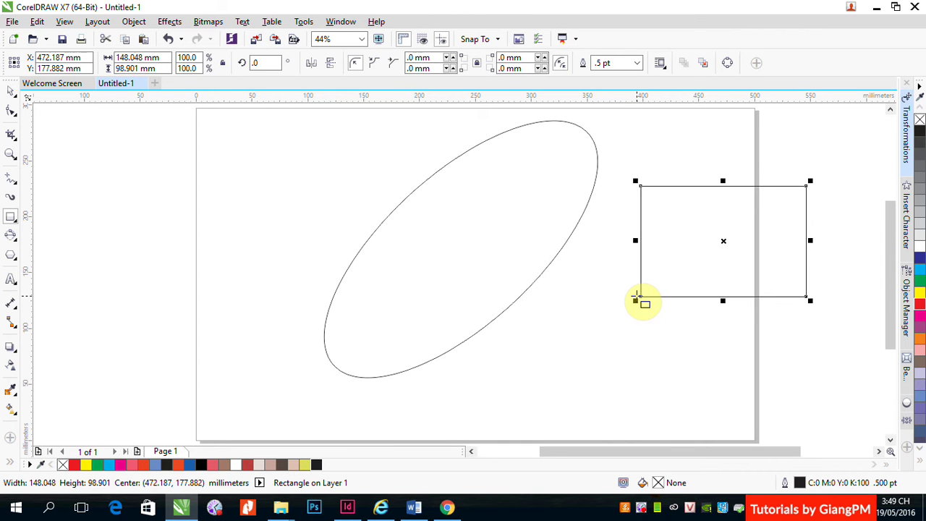
Delete the rectangle crossing the page edge, and delete the tilted ellipse as well.
click(11, 91)
key(Delete)
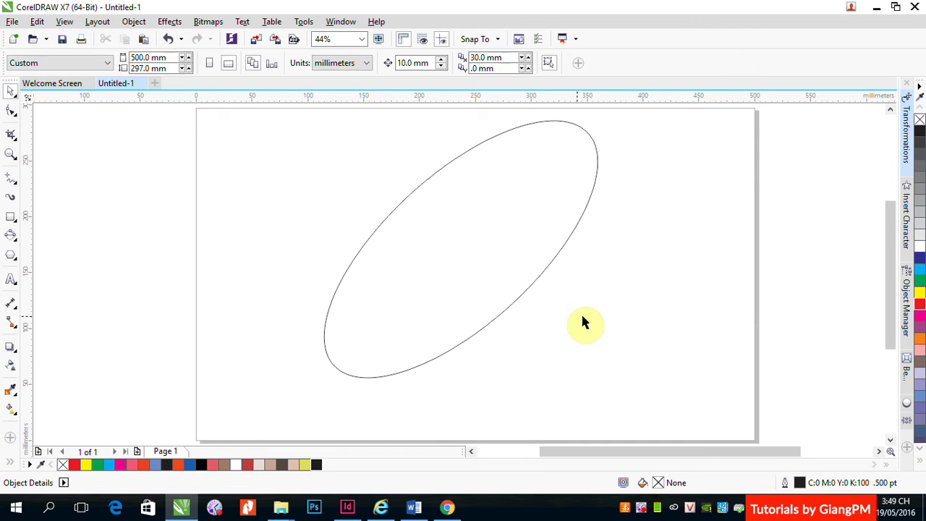
click(521, 297)
key(Delete)
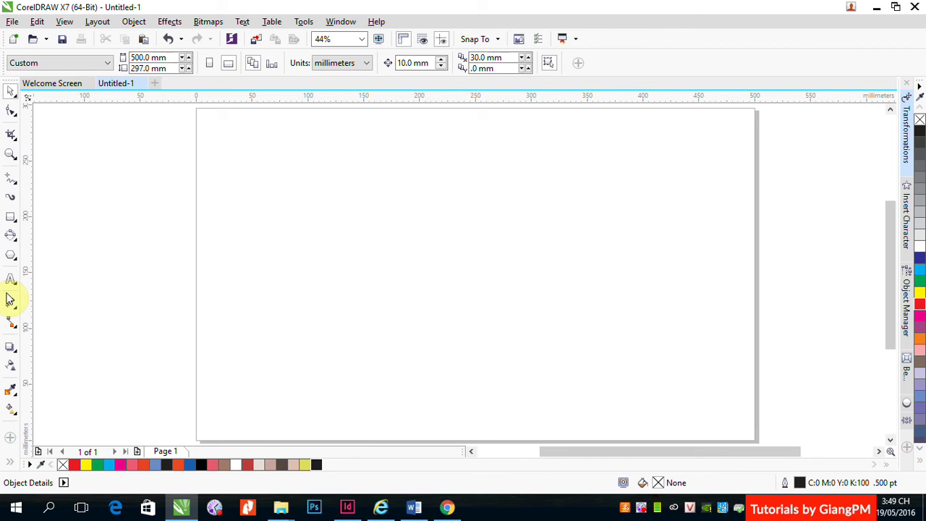
Draw a square about 120 mm wide near the page's centre and a circle about 127 mm in diameter beside it.
click(11, 216)
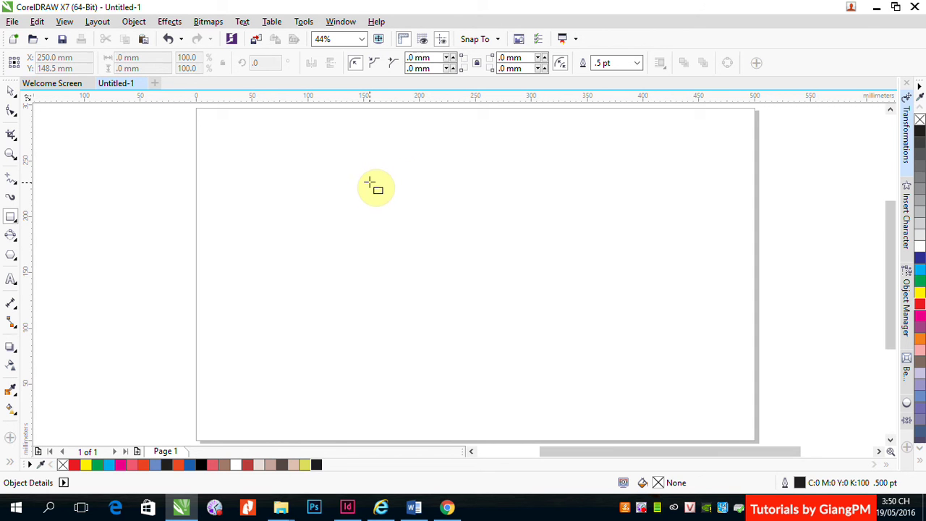
drag(403, 169, 531, 307)
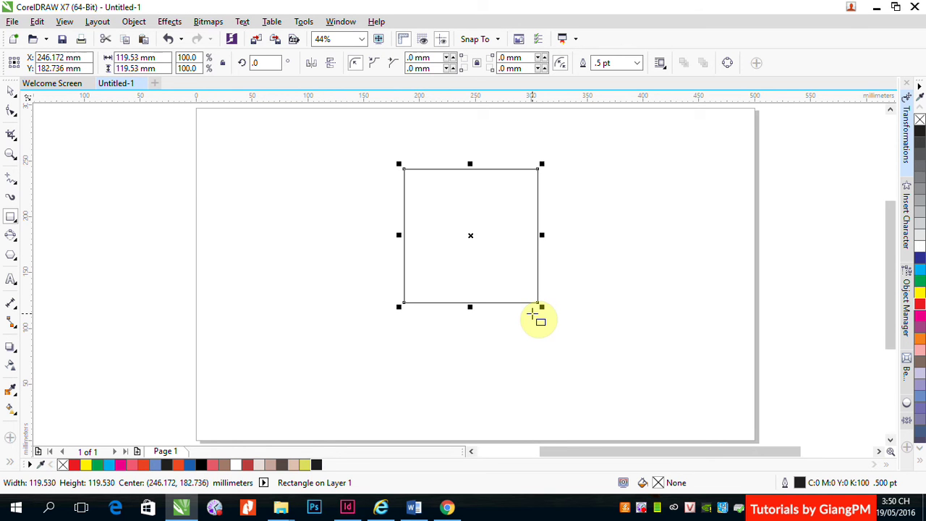
click(11, 235)
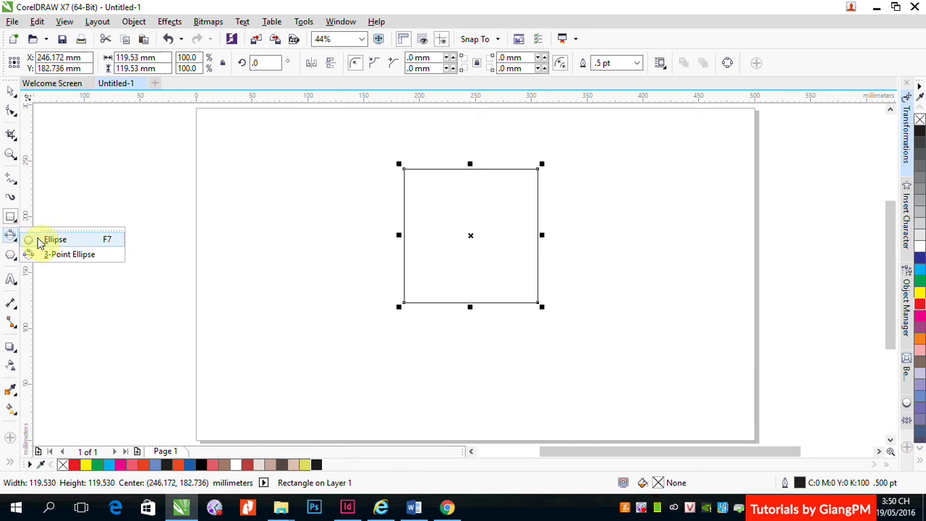
click(40, 242)
drag(606, 176, 725, 321)
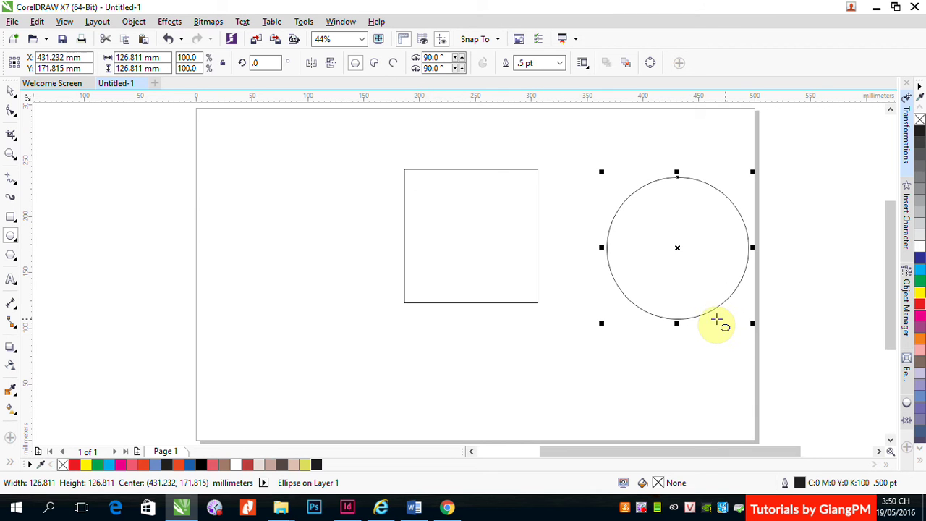
Delete the square and the circle together.
click(11, 91)
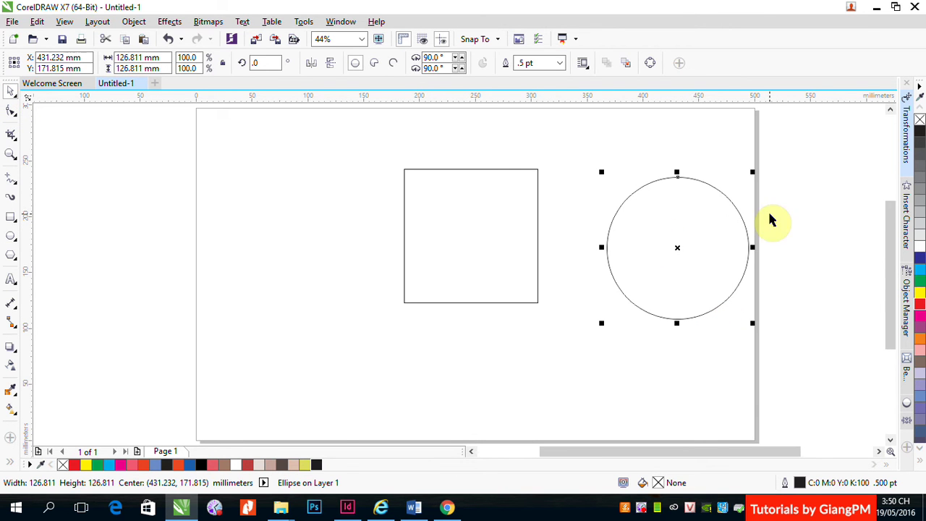
drag(370, 155, 816, 354)
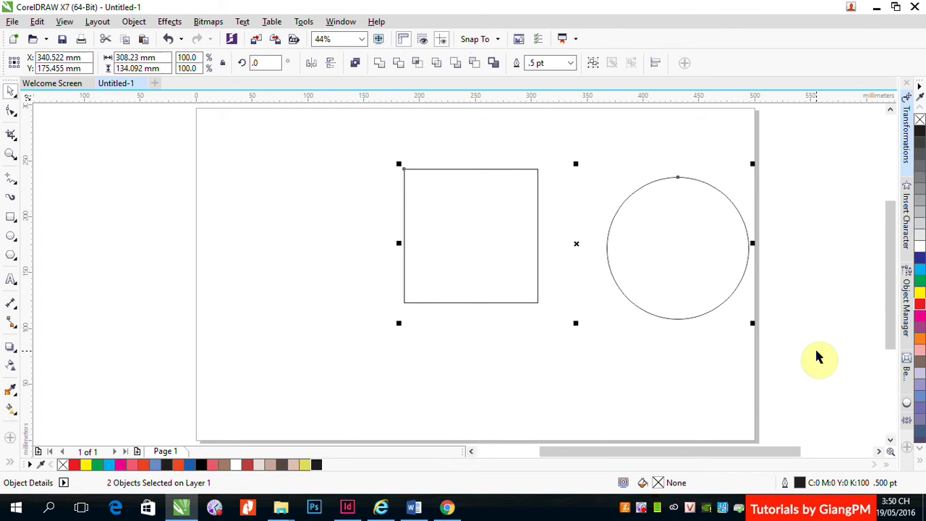
key(Delete)
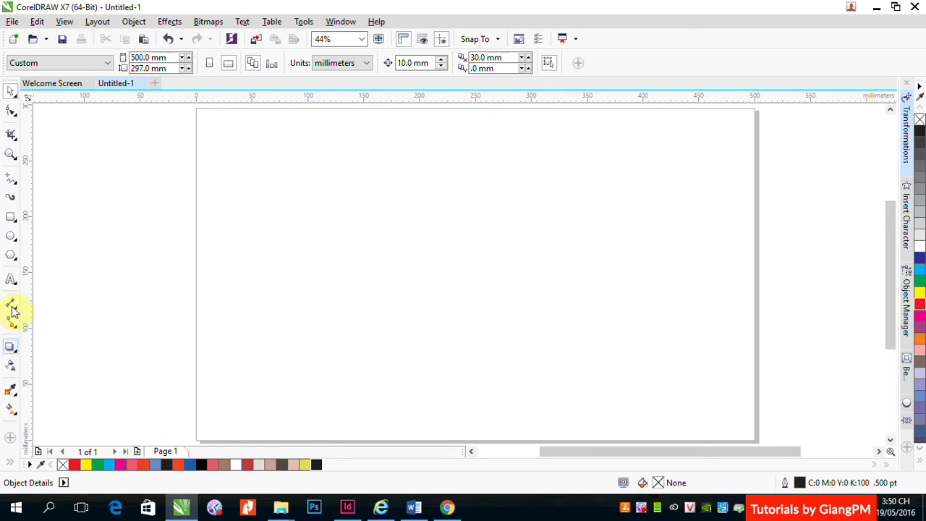
Draw a circle about 150 mm in diameter and narrow it about its centre into an upright ellipse about 19 mm wide.
click(10, 236)
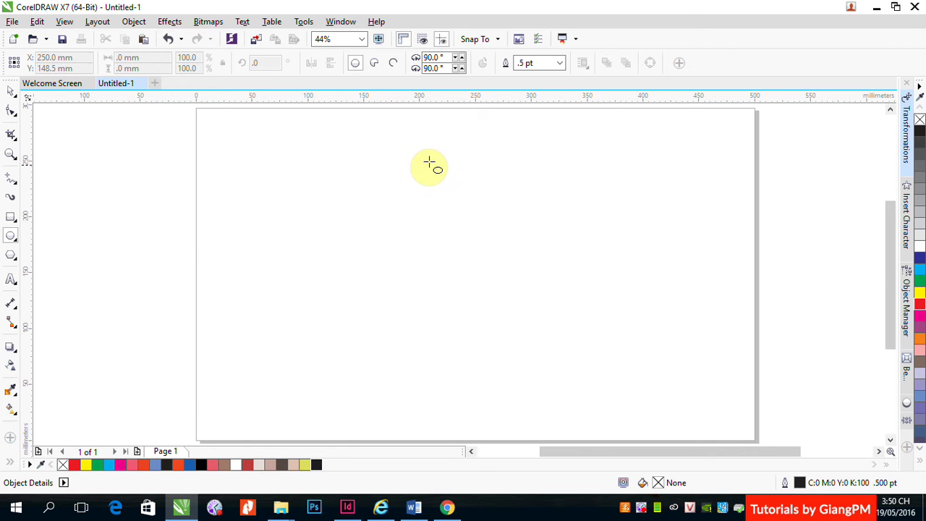
drag(406, 152, 538, 323)
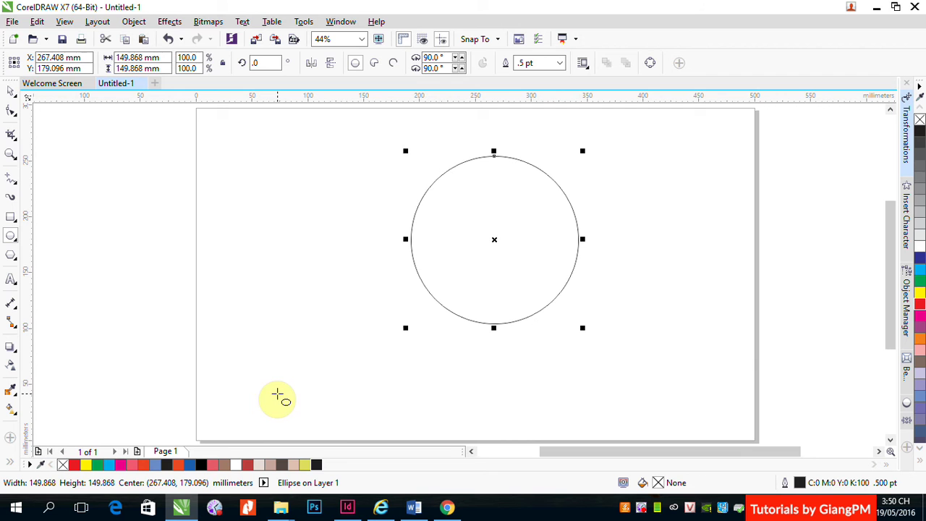
click(11, 91)
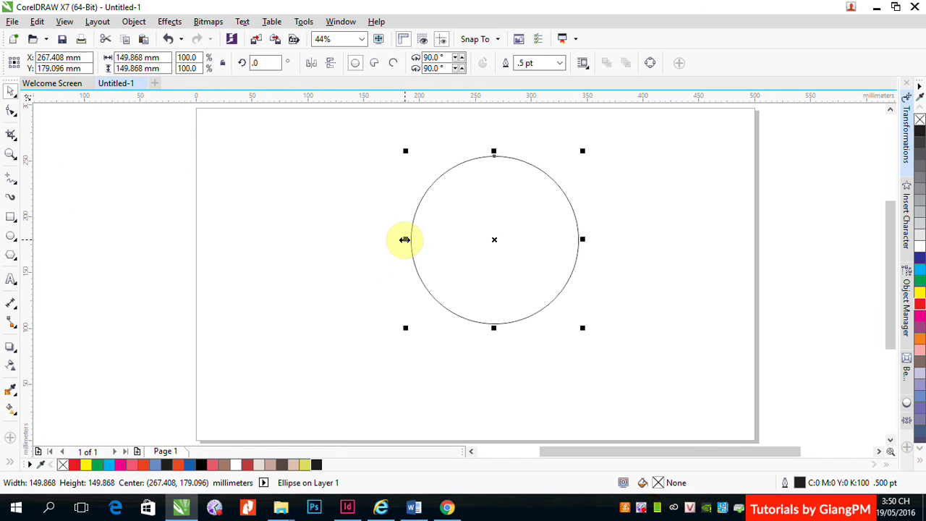
drag(403, 239, 480, 250)
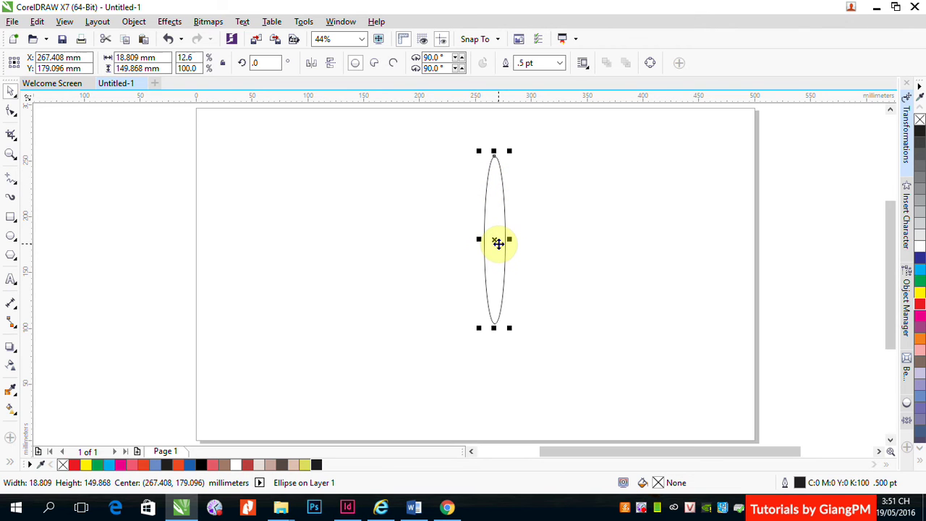
Place the ellipse's rotation centre just below its lower end and create a copy rotated 18° counterclockwise around it.
click(499, 250)
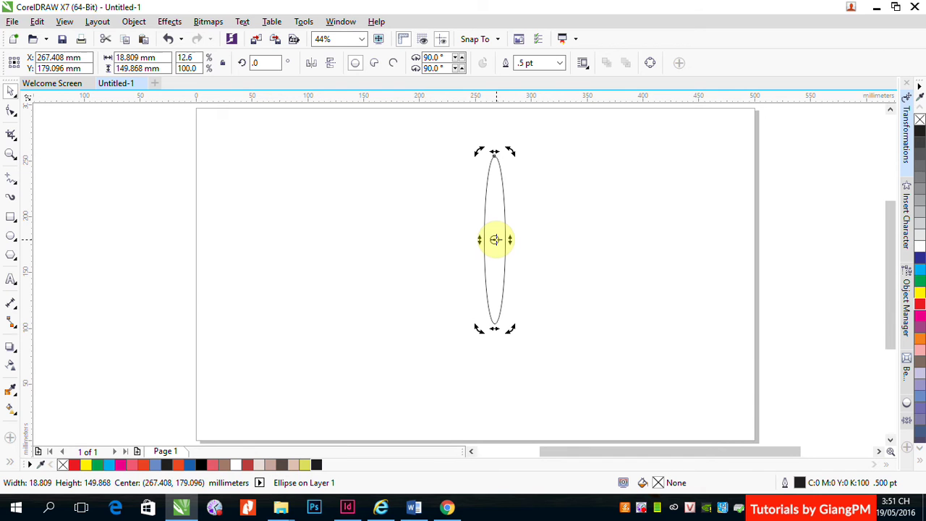
drag(494, 239, 494, 332)
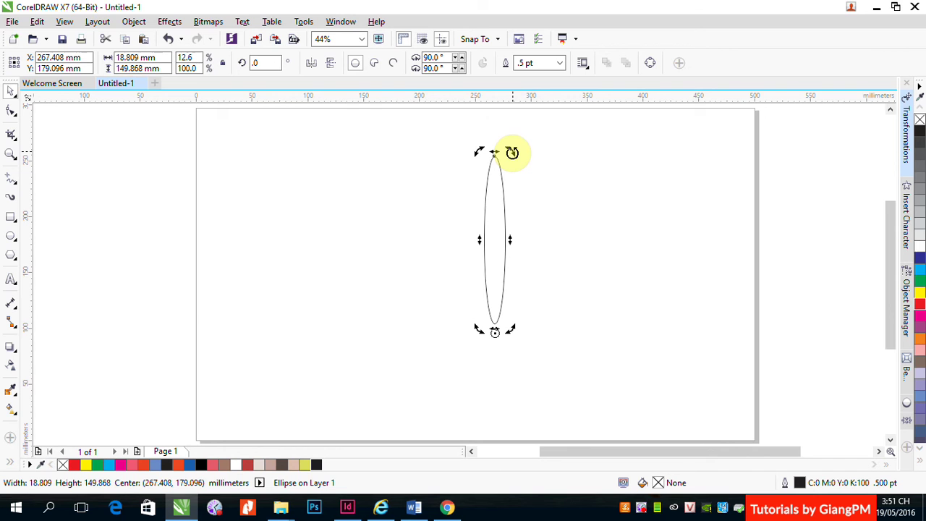
drag(511, 152, 480, 147)
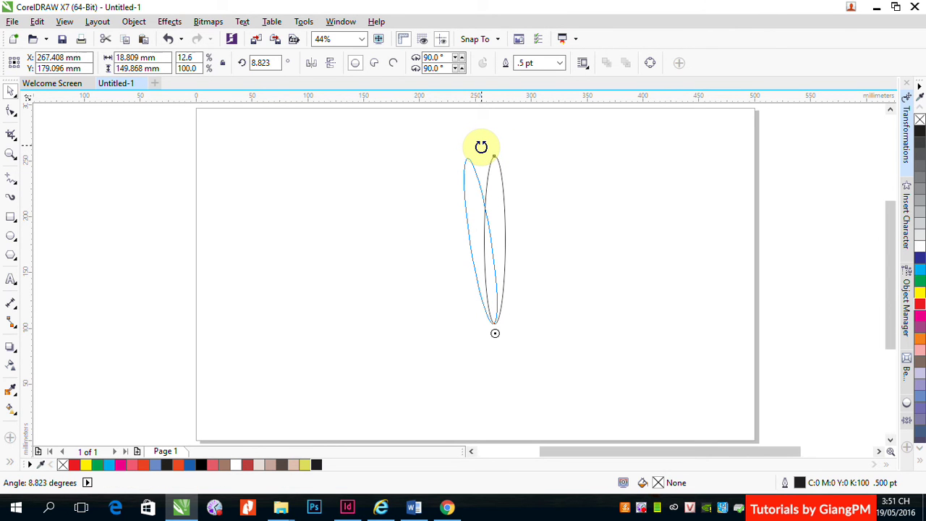
drag(480, 147, 476, 148)
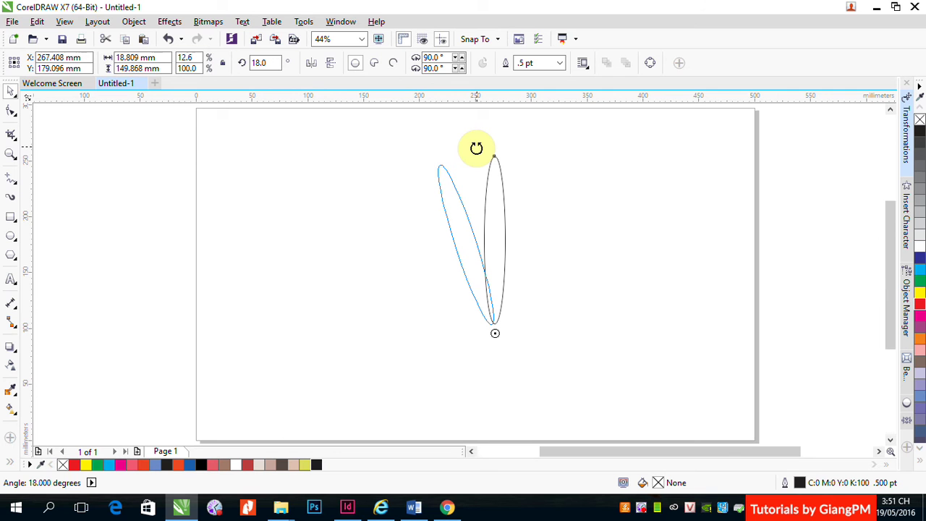
drag(476, 148, 477, 148)
right_click(478, 149)
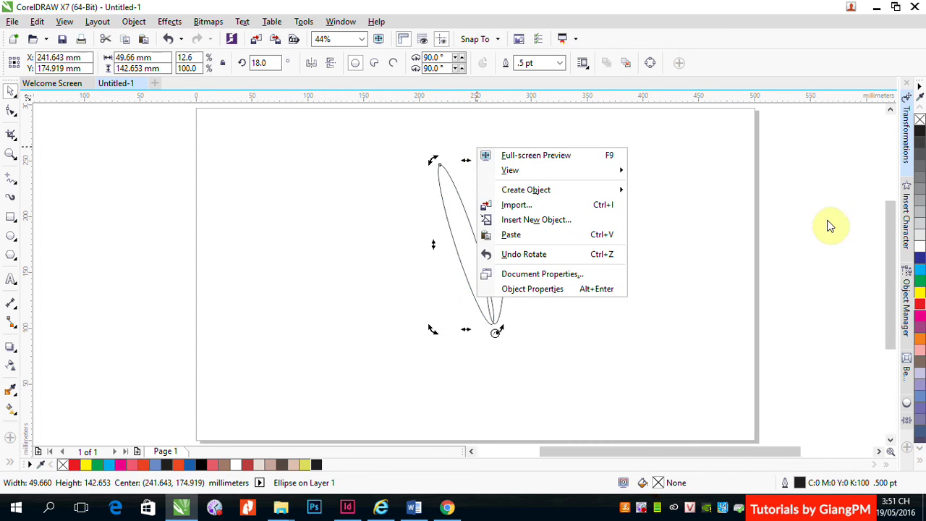
click(682, 154)
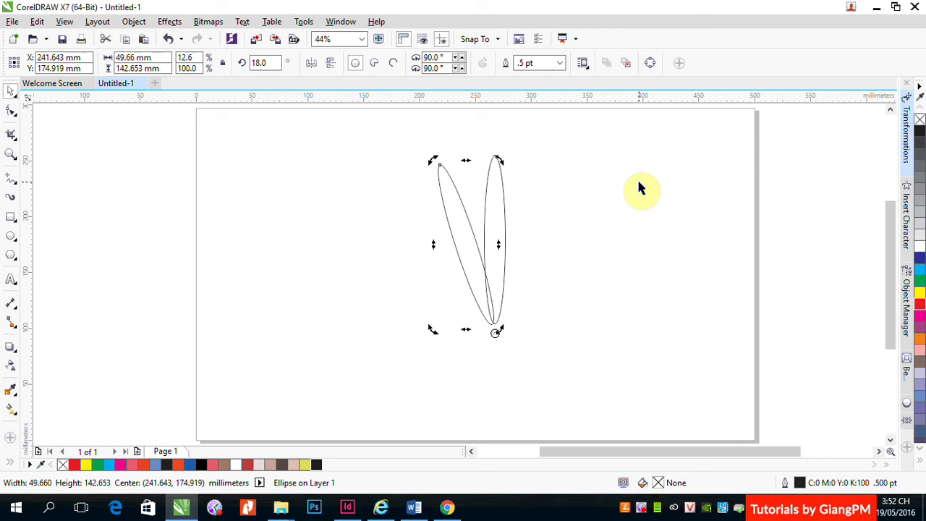
Repeat the 18° rotated copy around the same centre until 20 ellipses form a full flower.
key(ctrl+r)
key(ctrl+r)
key(ctrl+r)
key(ctrl+r)
key(ctrl+r)
key(ctrl+r)
key(ctrl+r)
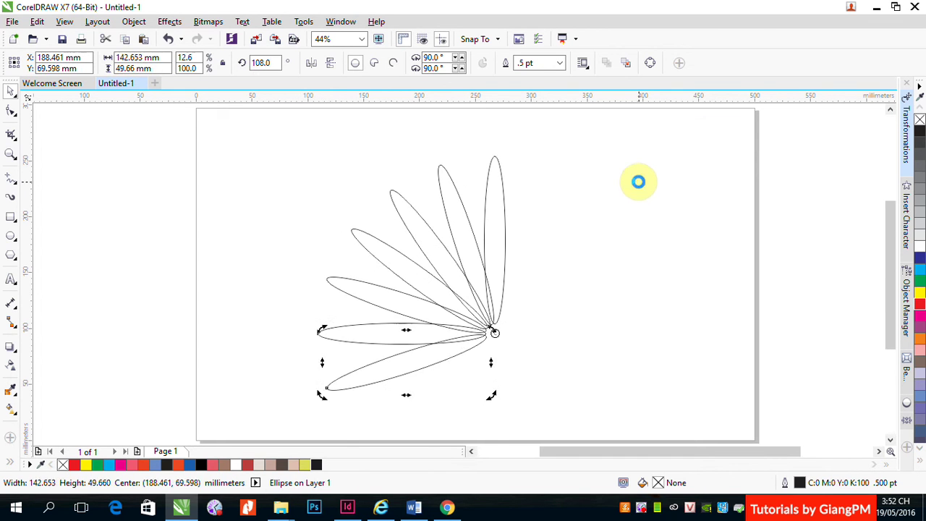
key(ctrl+r)
key(ctrl+r)
key(ctrl+r)
key(ctrl+r)
key(ctrl+r)
key(ctrl+r)
key(ctrl+r)
key(ctrl+r)
key(ctrl+r)
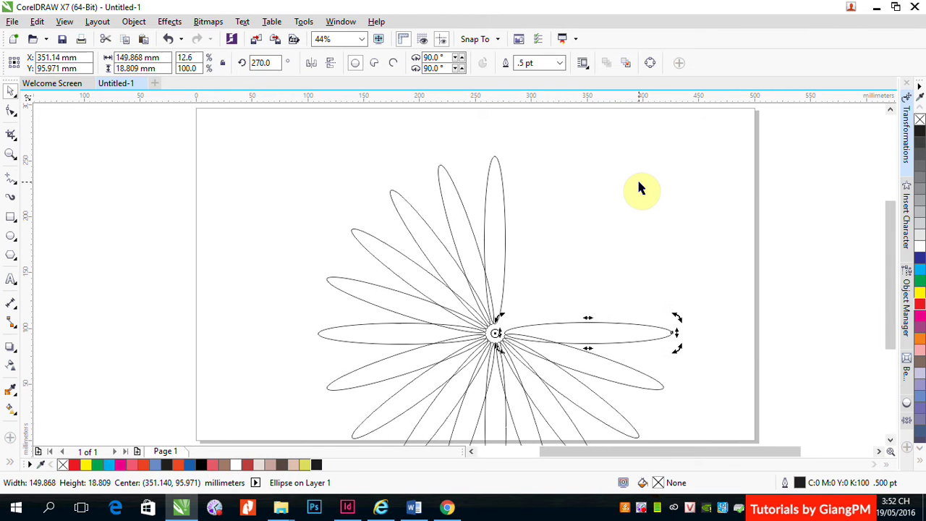
key(ctrl+r)
key(ctrl+r)
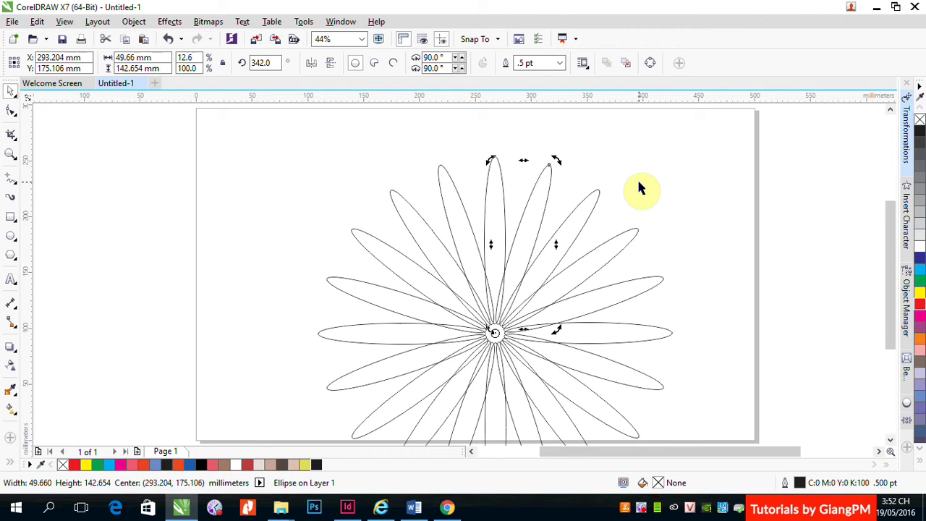
Select all 20 petal ellipses and group them into one flower.
scroll(640, 189, down, 3)
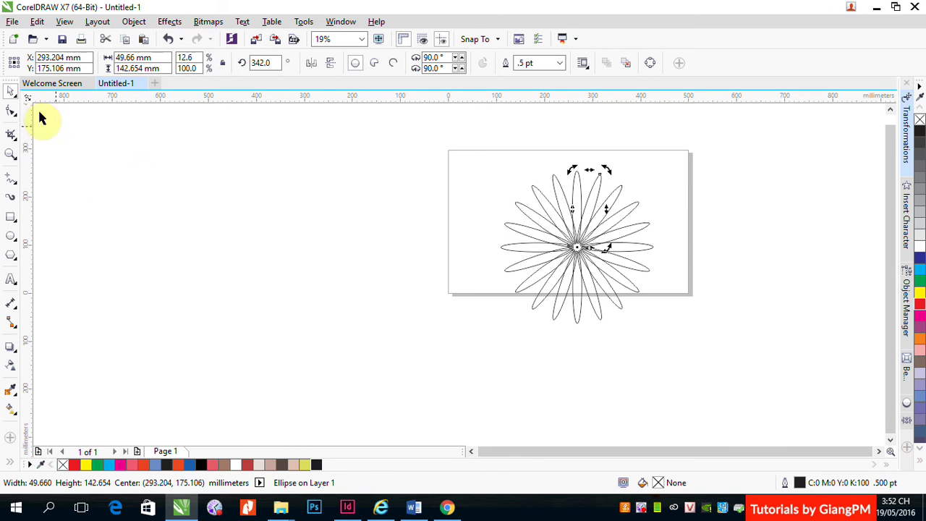
double_click(11, 97)
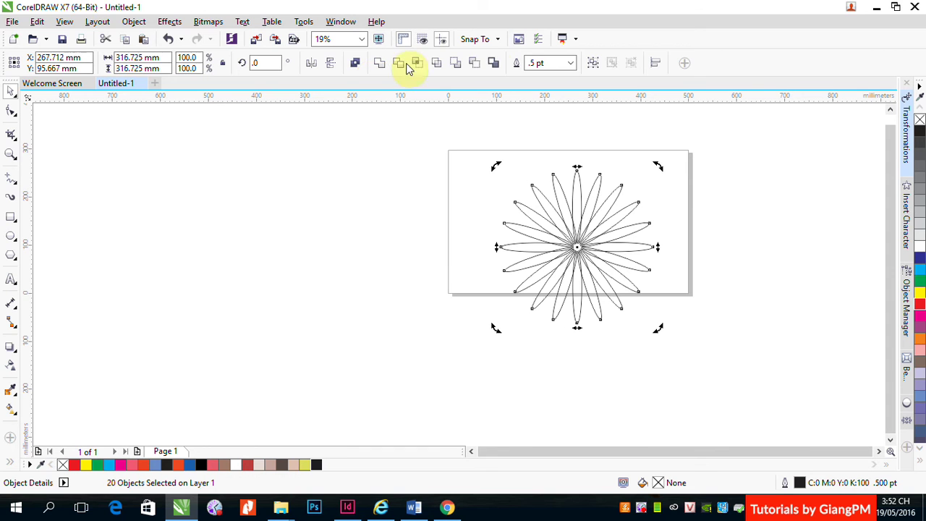
click(591, 67)
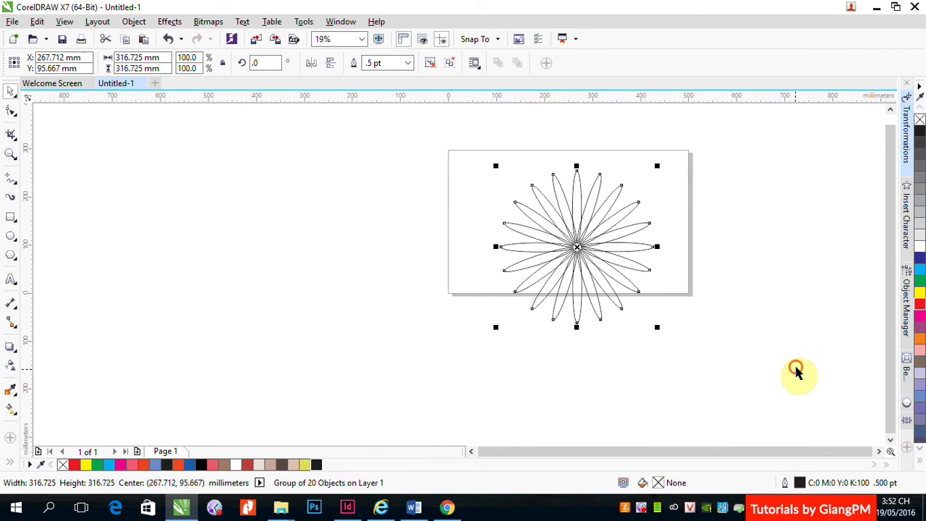
Fill the flower group with red and place two overlapping copies, one to its right and one below.
click(615, 232)
click(613, 228)
click(920, 305)
click(718, 376)
click(609, 309)
drag(609, 310, 610, 329)
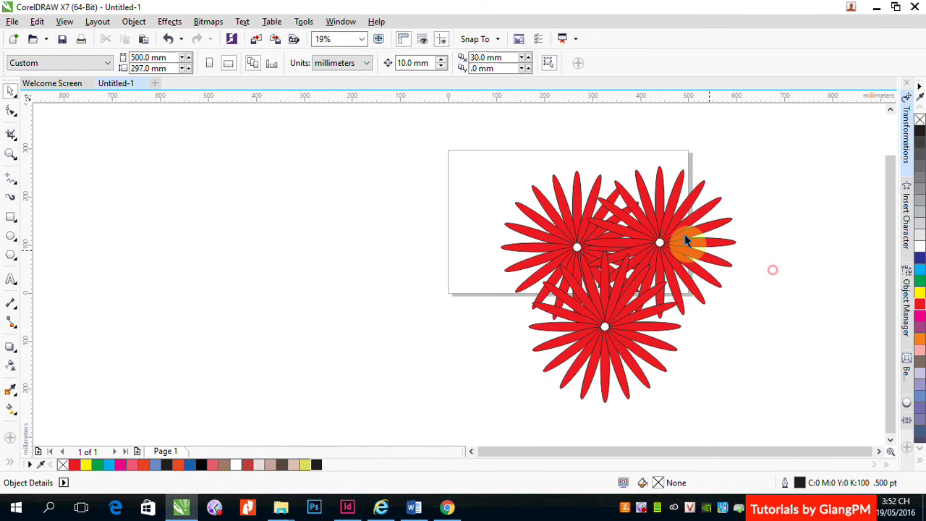
Fill the right-hand flower with cyan and the lower flower with yellow.
click(919, 269)
click(793, 345)
click(656, 331)
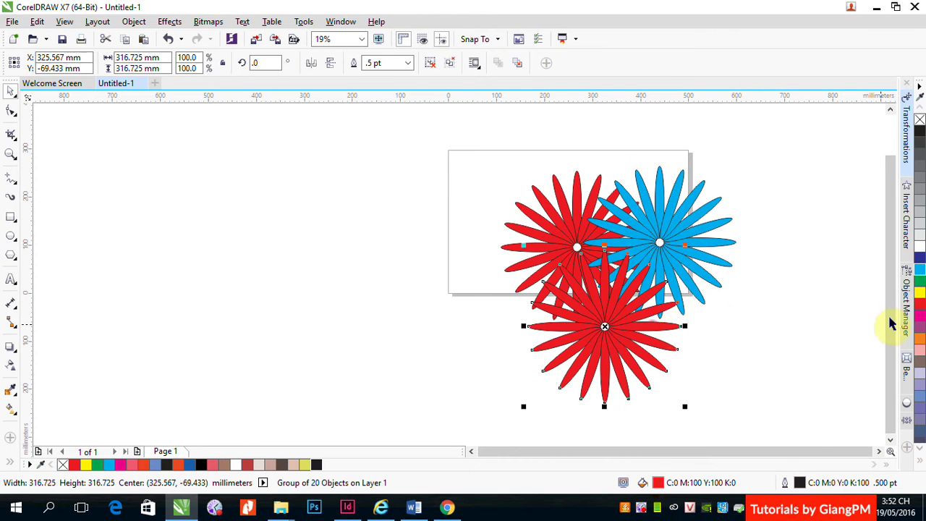
click(919, 292)
click(799, 388)
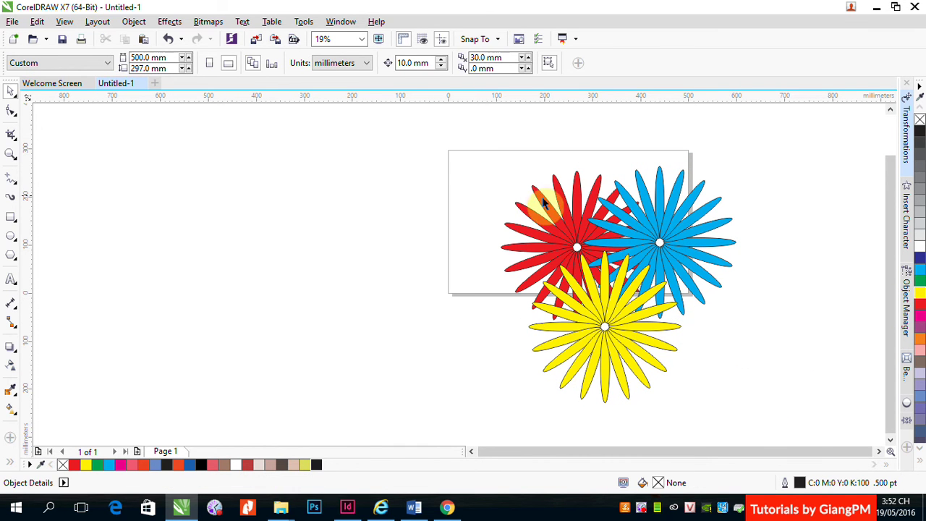
Group the red and cyan flowers, and group that pair with the yellow flower.
drag(533, 197, 653, 232)
shift+click(653, 231)
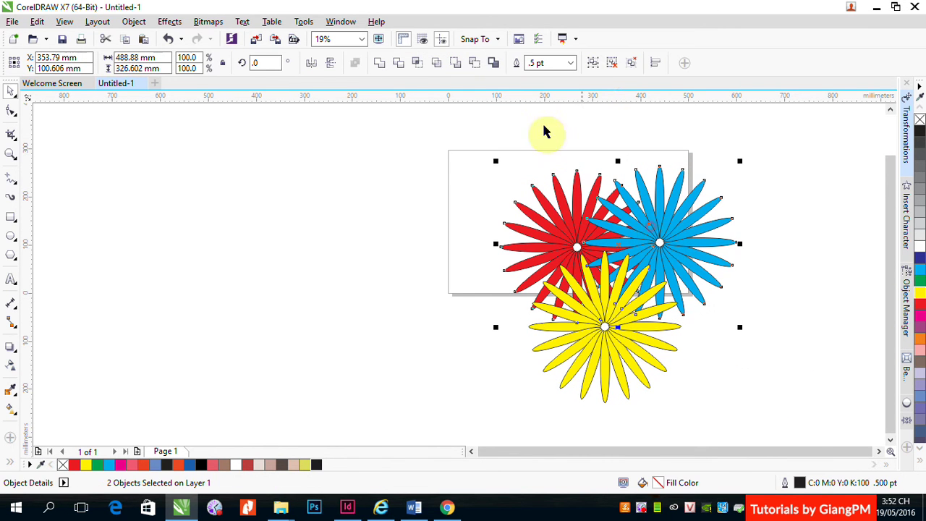
click(595, 62)
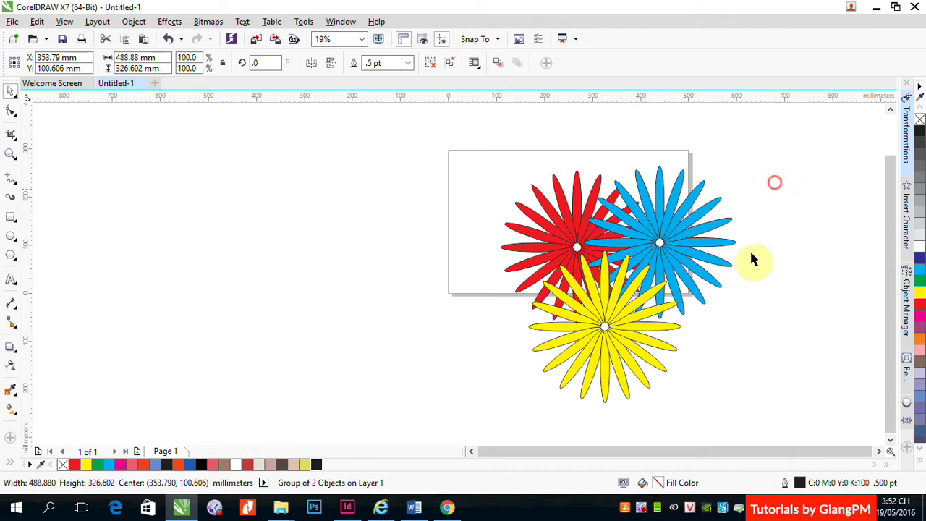
click(684, 264)
shift+click(645, 365)
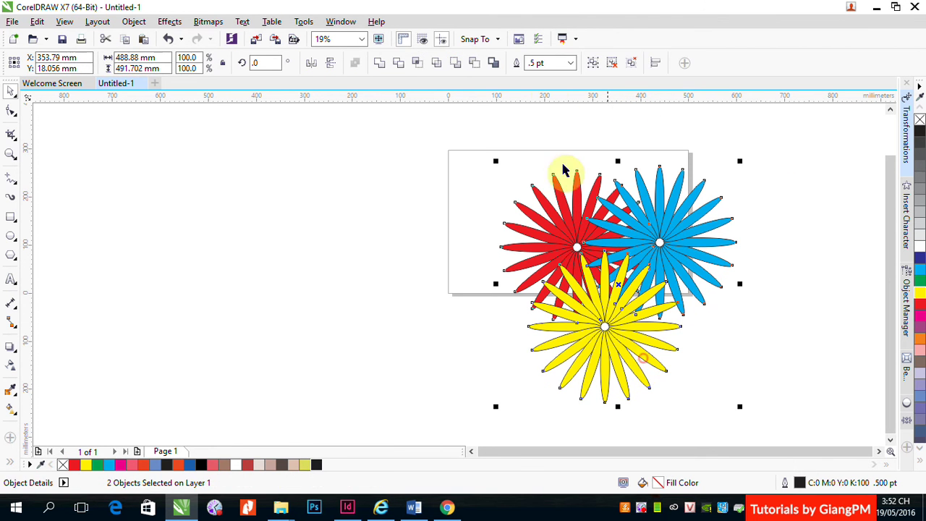
click(832, 223)
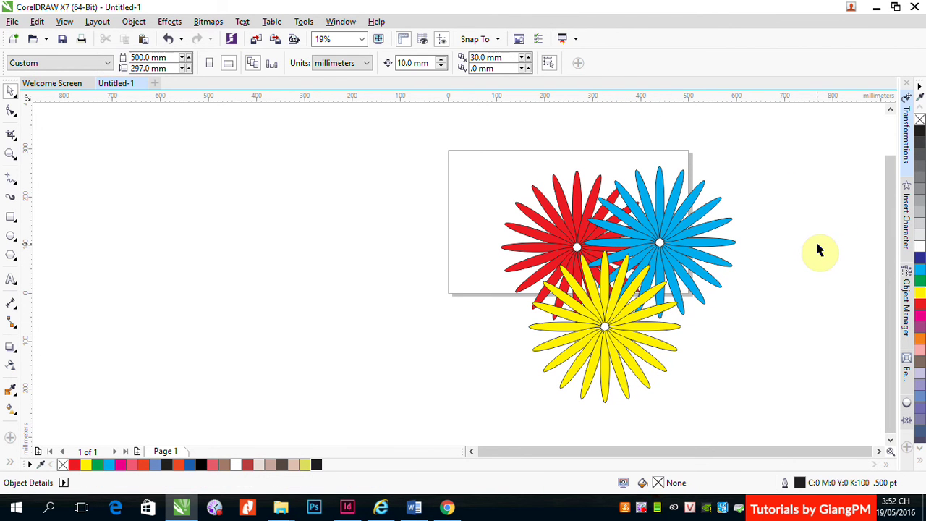
Move the combined flower group up and left to centre at about X 266, Y 131 mm, and fill it with magenta.
drag(696, 249, 643, 209)
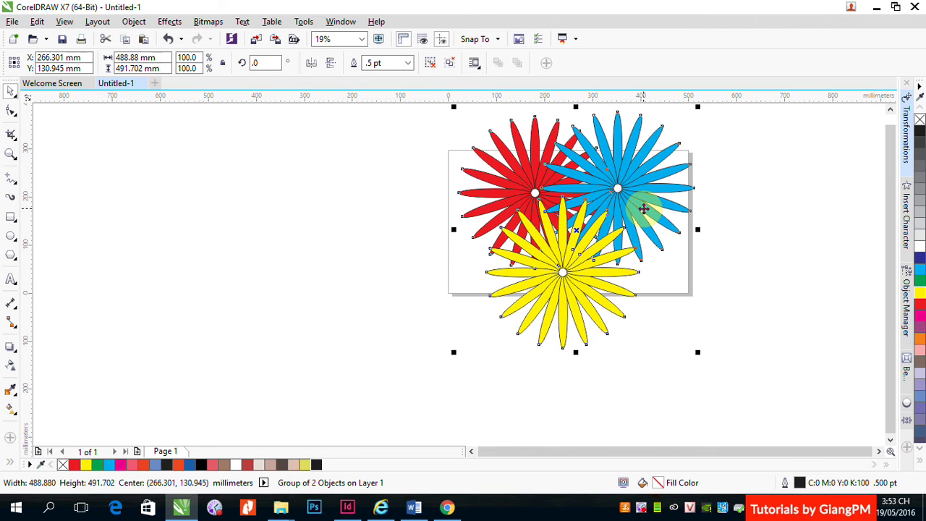
click(810, 234)
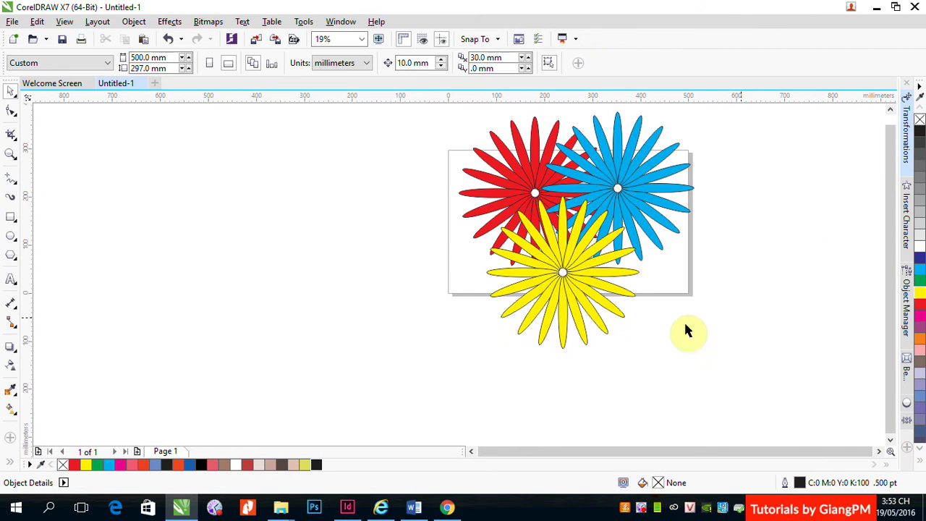
click(602, 264)
click(657, 162)
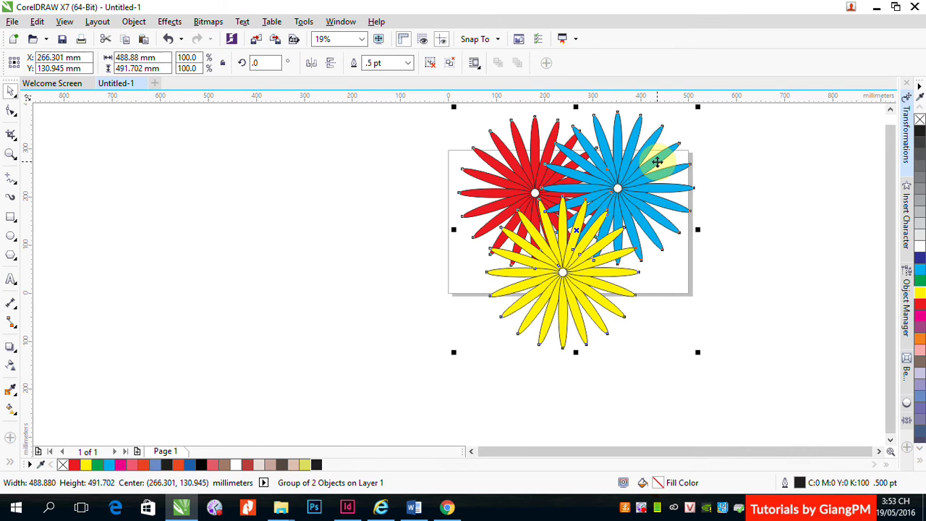
click(920, 315)
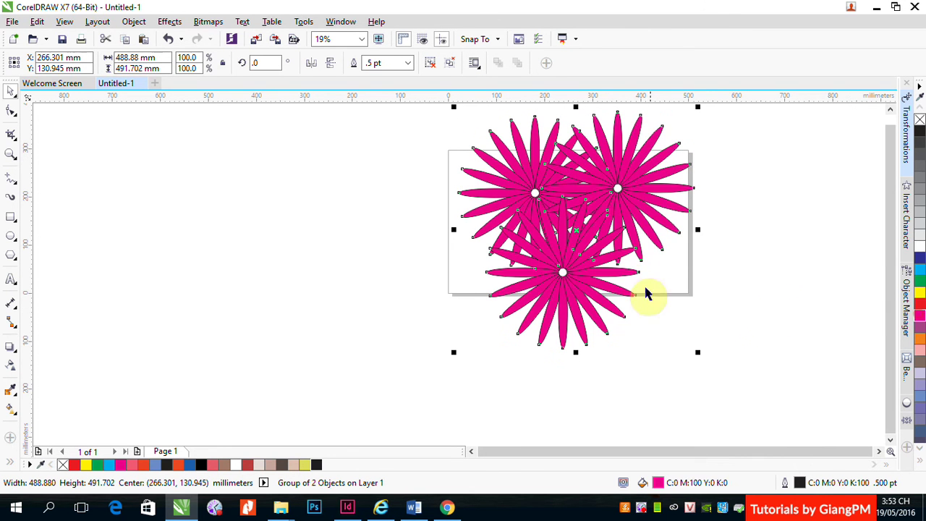
click(627, 272)
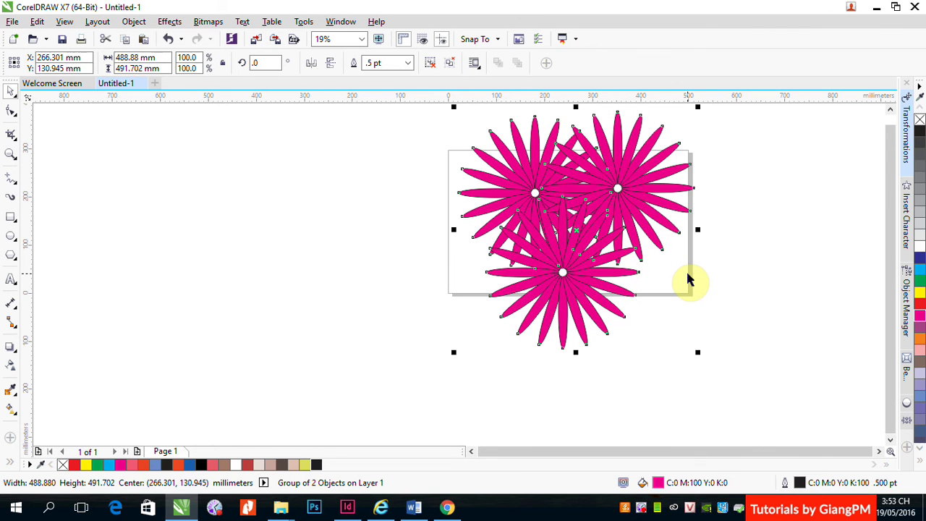
Undo the magenta fill and ungroup the combined flower group by one level.
key(ctrl+z)
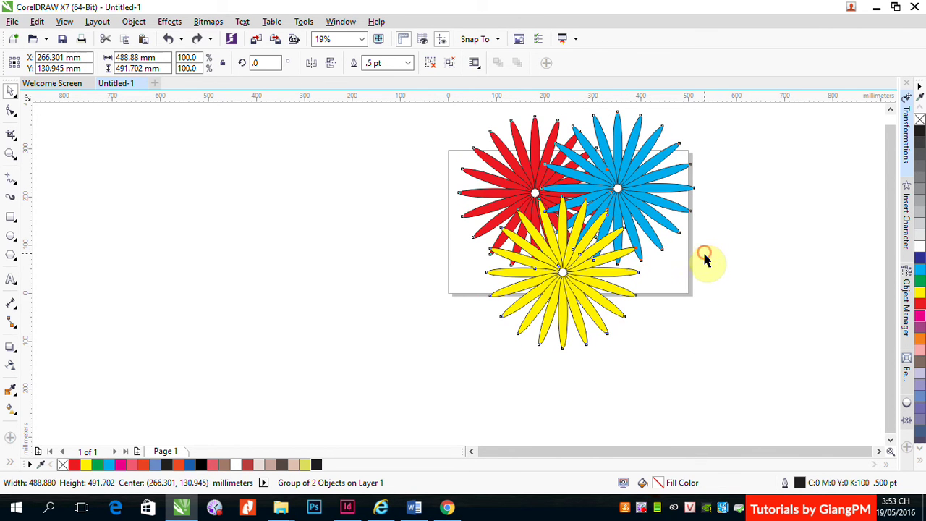
click(703, 259)
click(611, 266)
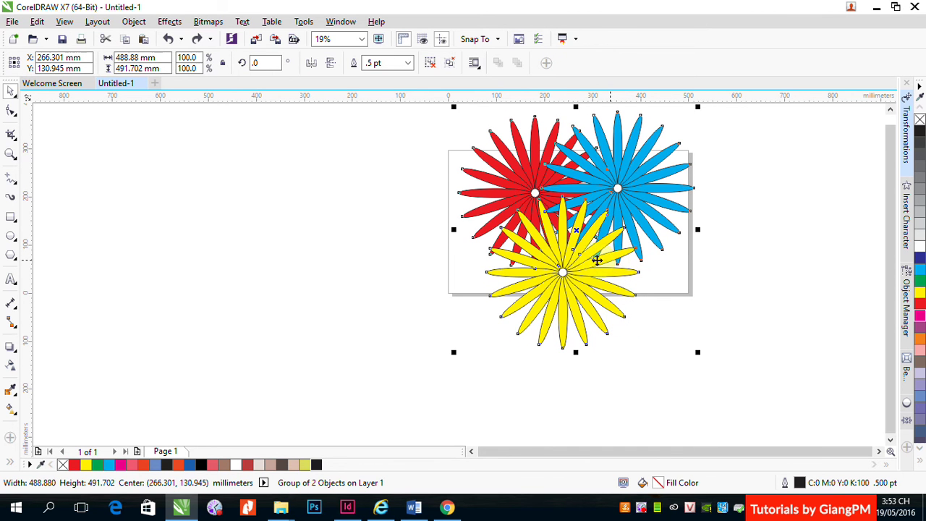
click(432, 66)
click(769, 196)
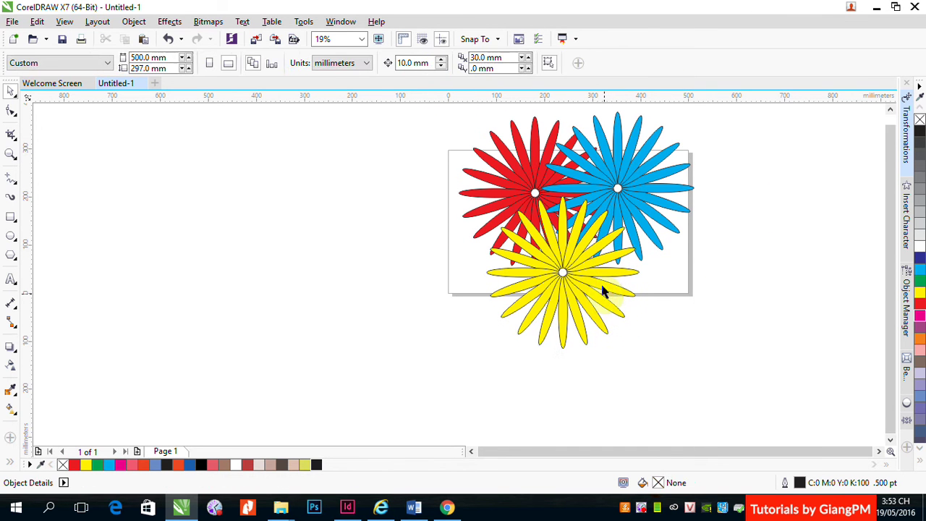
Fill the yellow flower with magenta and group it again with the red and cyan flower pair.
click(601, 282)
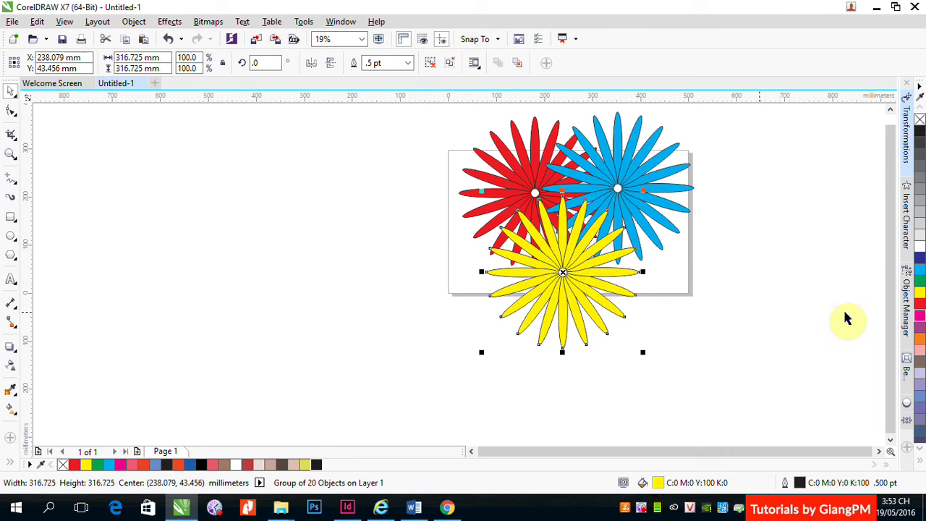
click(919, 318)
click(750, 397)
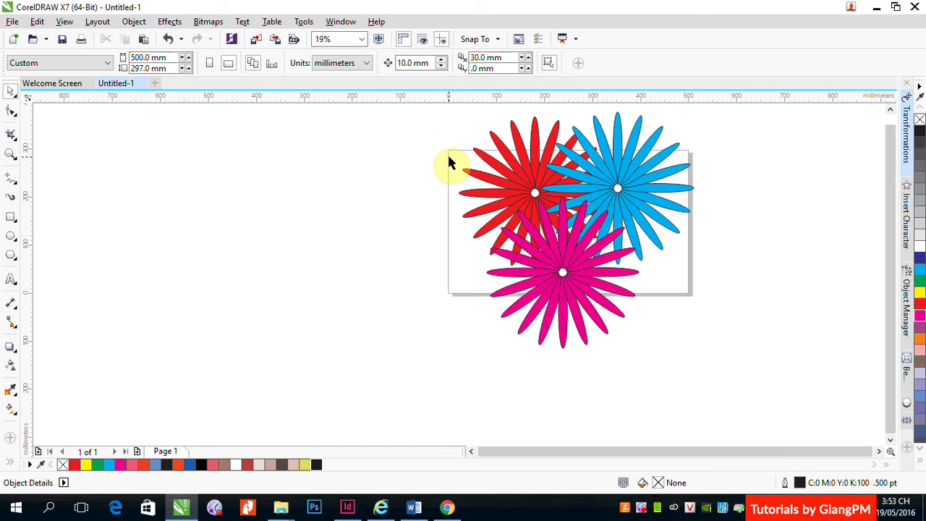
drag(453, 148, 621, 265)
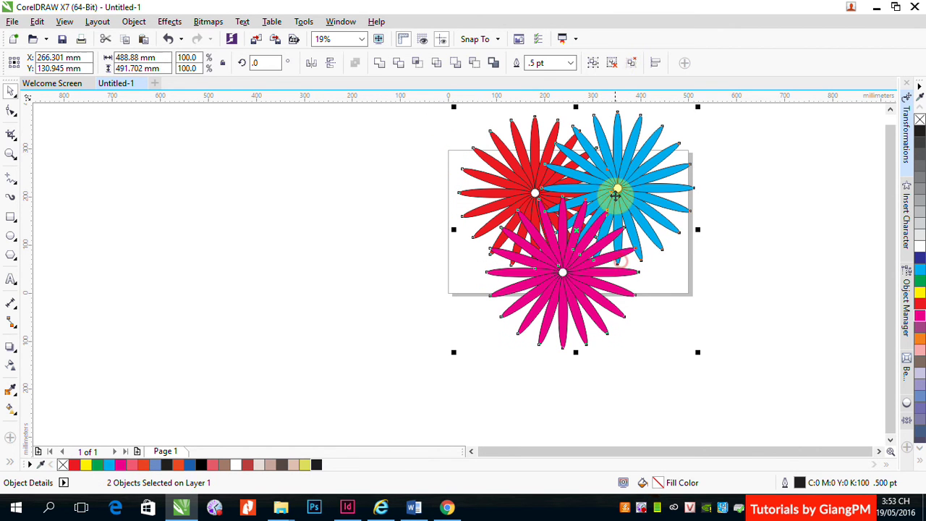
click(592, 62)
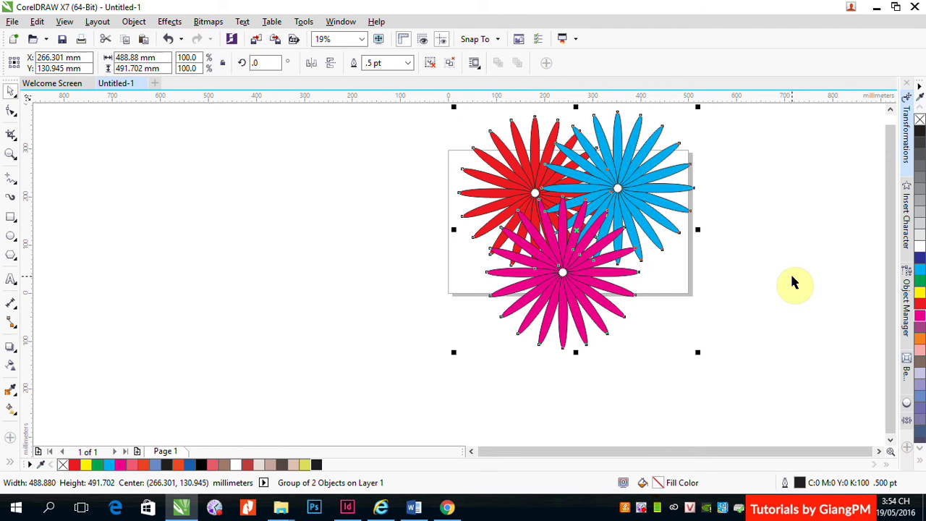
click(781, 207)
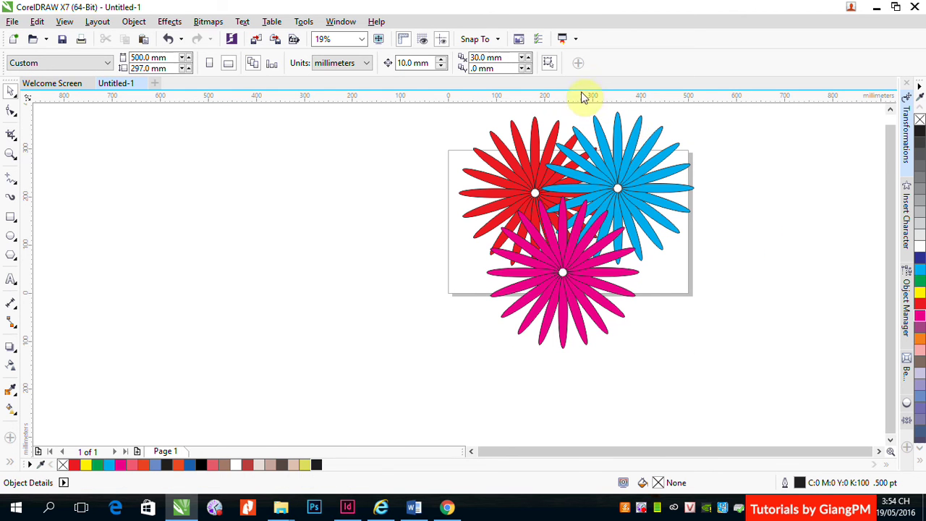
Select the nested red and cyan pair within the combined group and move it right to centre at about X 825, Y 211 mm.
key(z)
drag(543, 108, 710, 292)
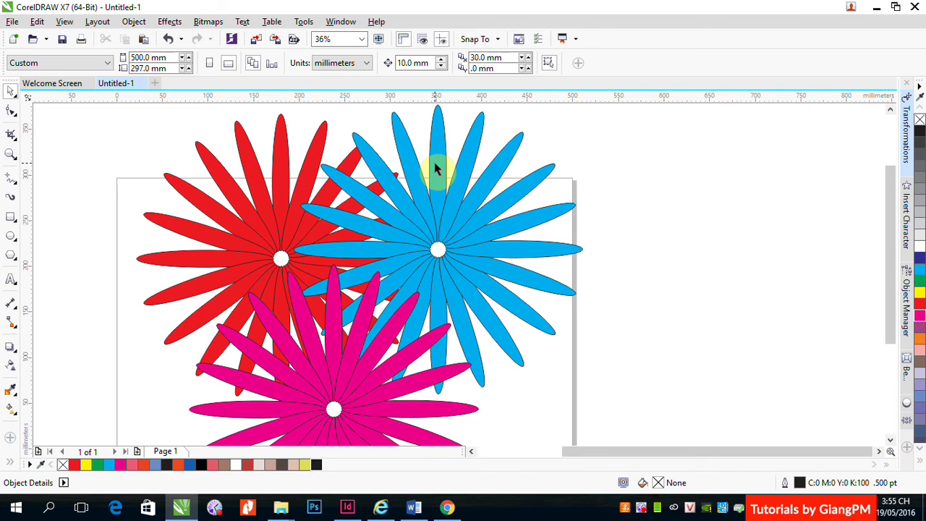
click(441, 193)
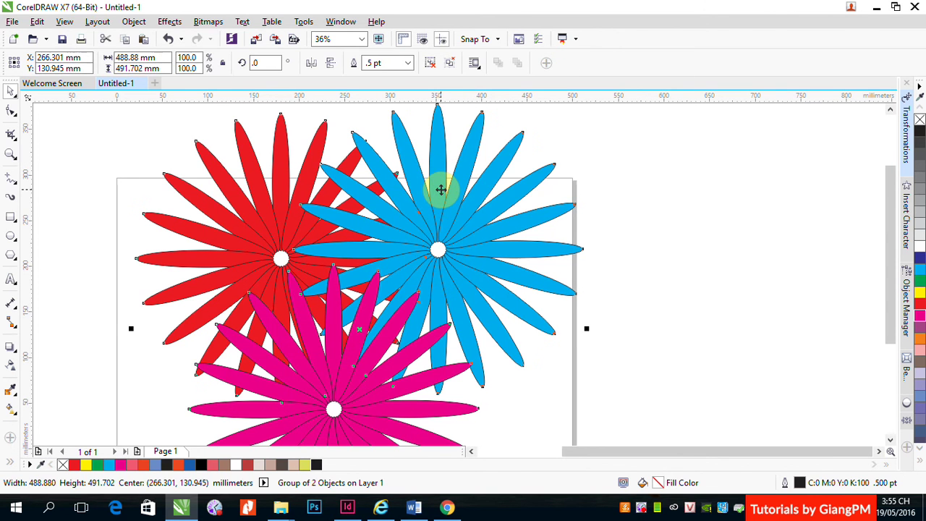
scroll(441, 189, down, 2)
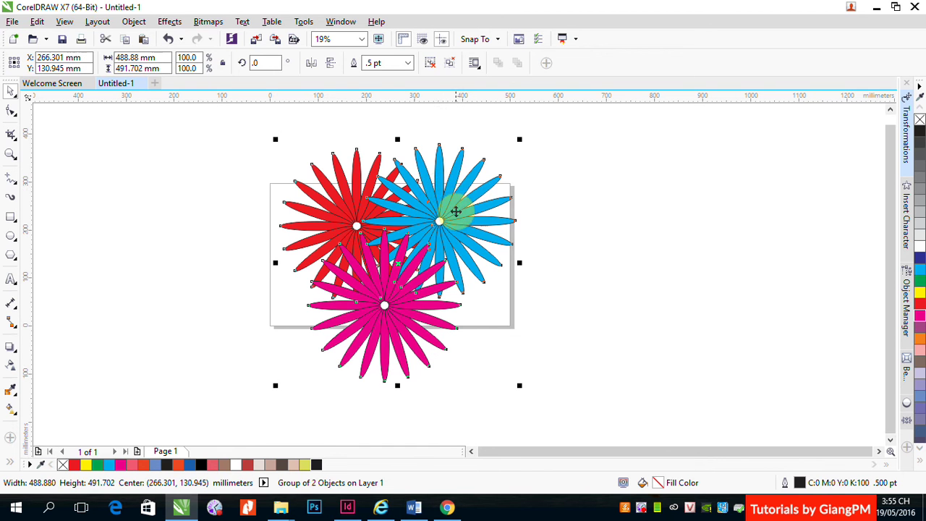
click(621, 183)
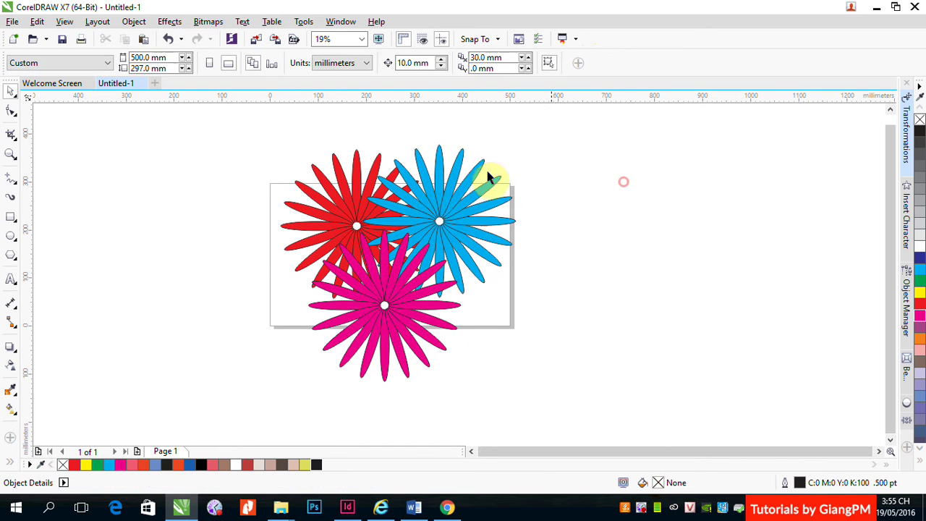
ctrl+click(442, 167)
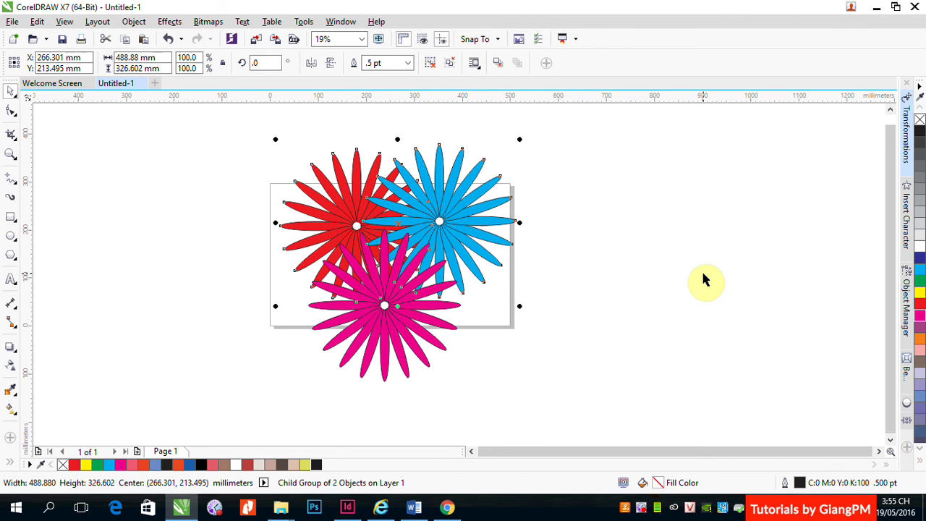
drag(424, 180, 694, 225)
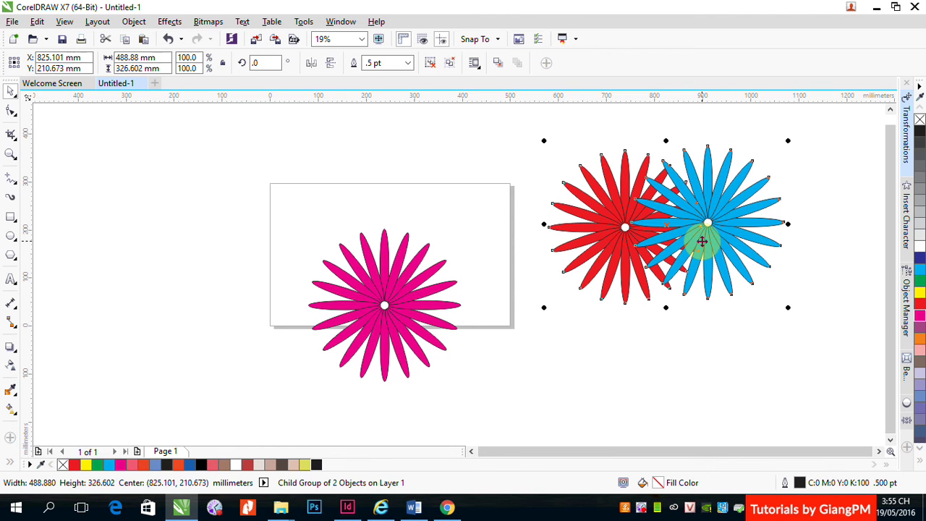
Move only the cyan flower within its nested group right to centre at about X 1064, Y 203 mm.
ctrl+click(706, 167)
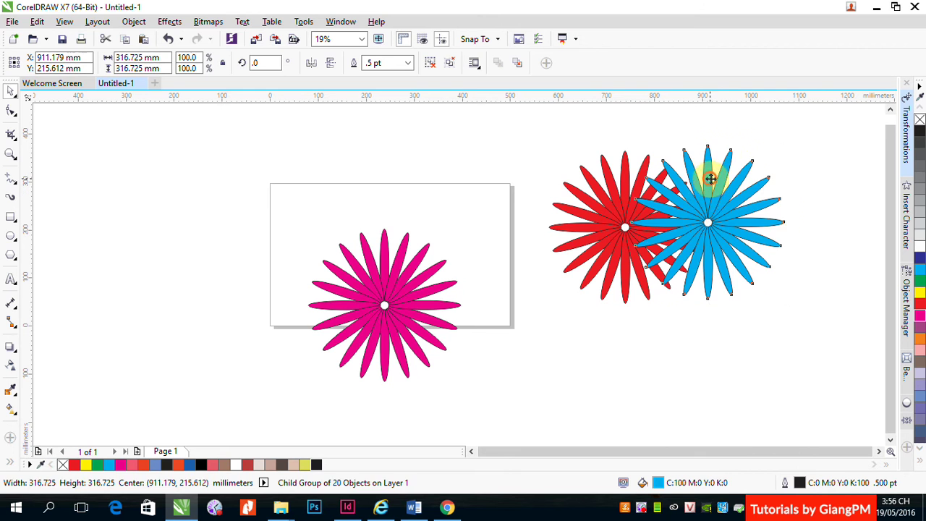
drag(706, 166, 781, 185)
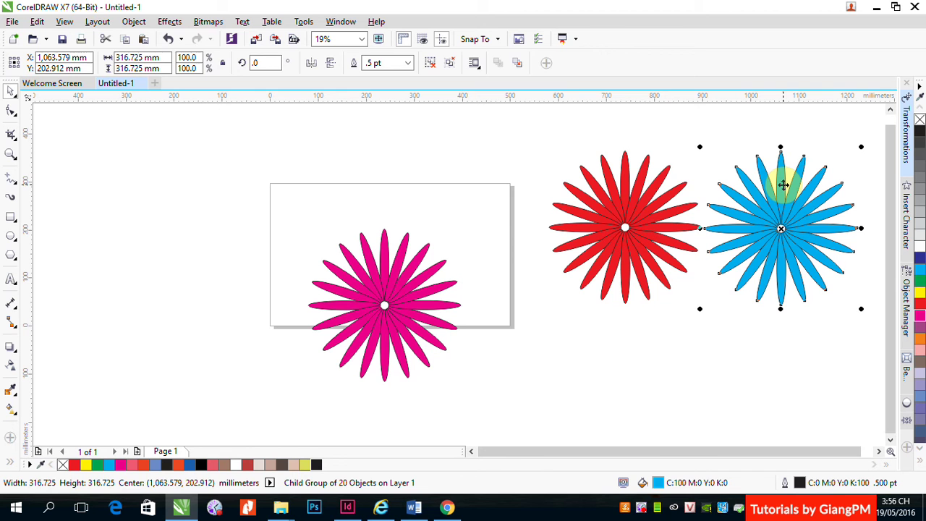
click(160, 203)
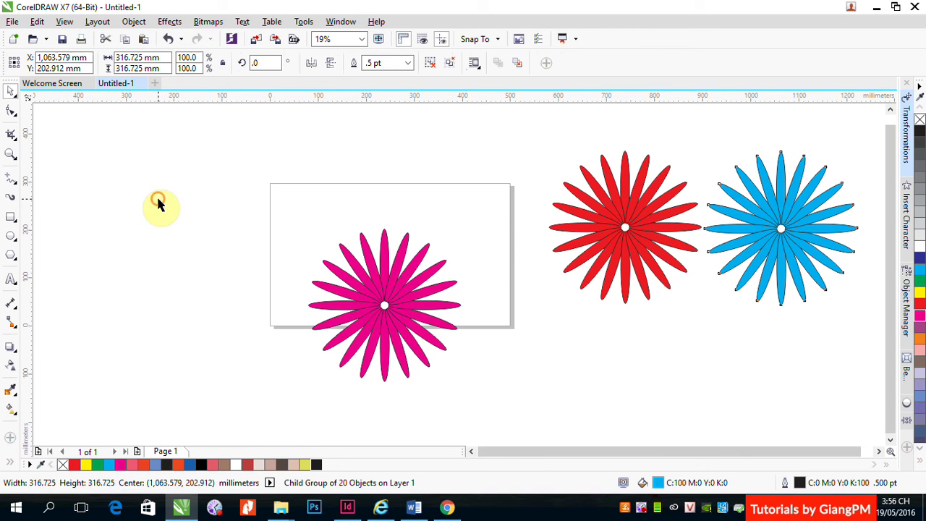
Fill only the nested cyan flower with blue (C100 M100 Y0 K0), without ungrouping anything.
click(590, 225)
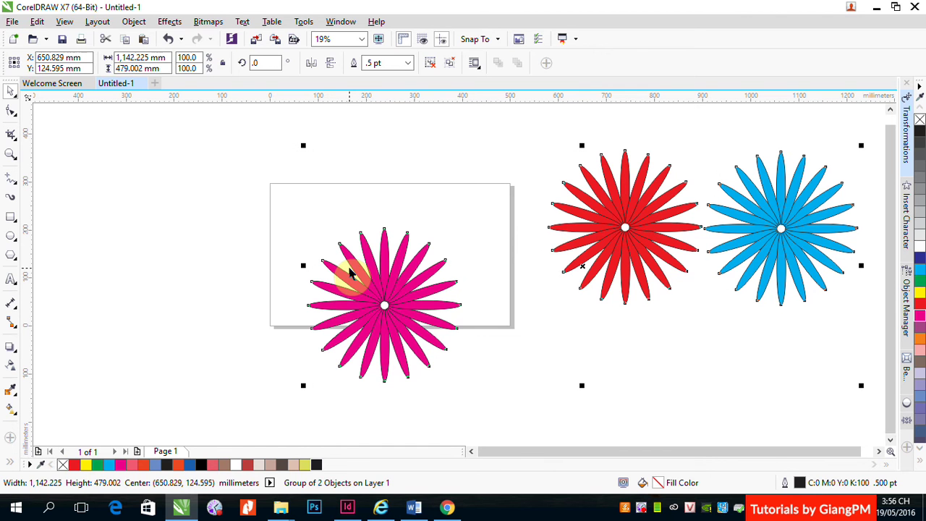
ctrl+click(765, 188)
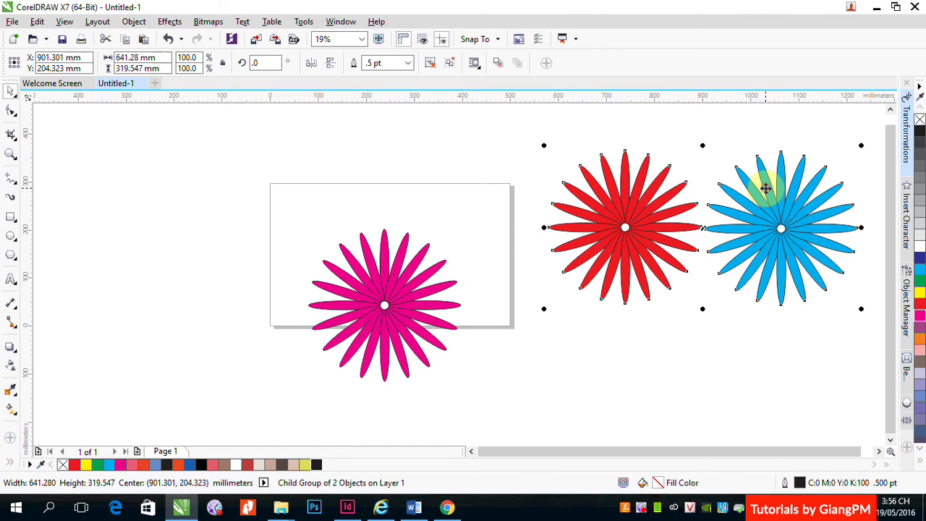
ctrl+click(765, 188)
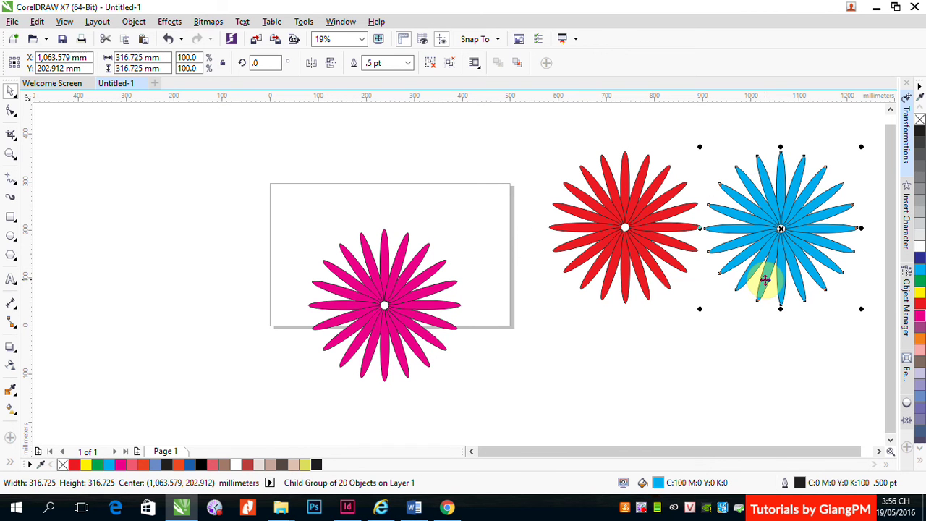
click(919, 257)
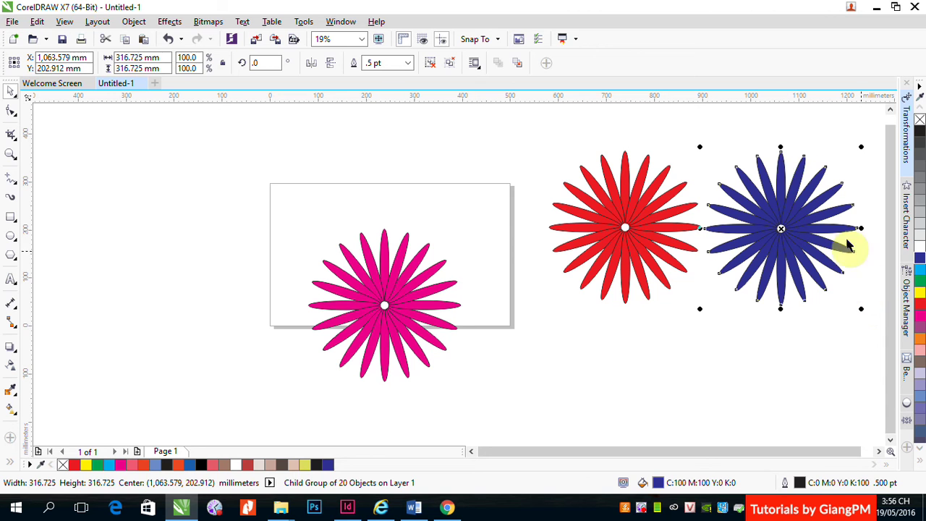
Fill the blue flower's top petal and the second petal clockwise from it with cyan, keeping the groups intact.
ctrl+click(780, 171)
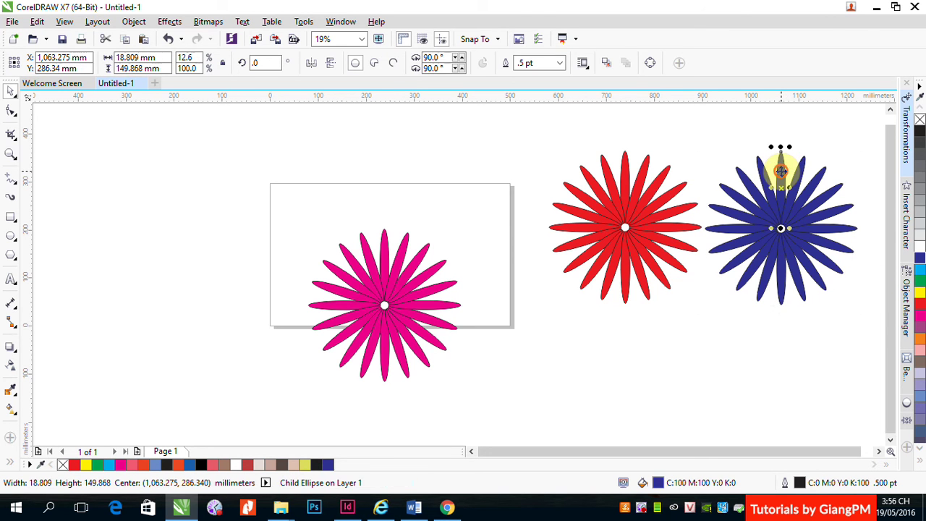
click(920, 269)
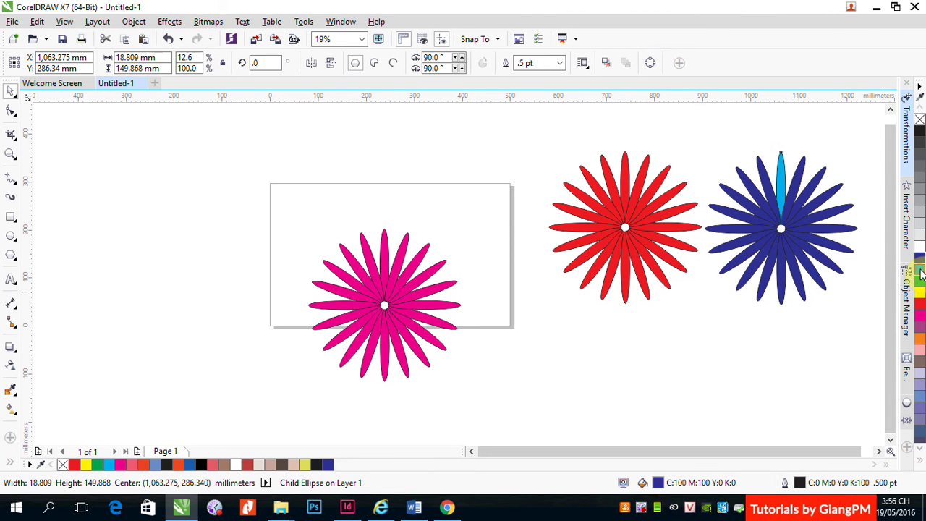
click(813, 192)
ctrl+click(814, 192)
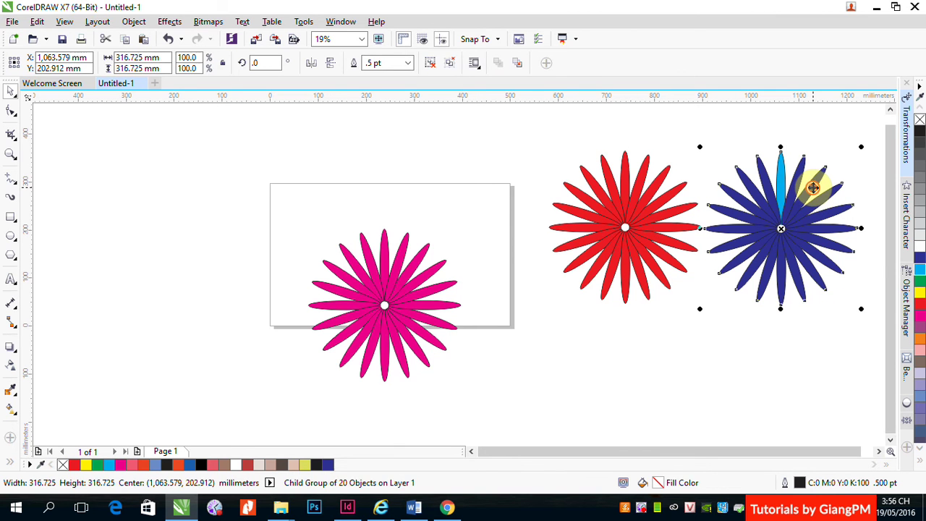
ctrl+click(813, 192)
click(920, 269)
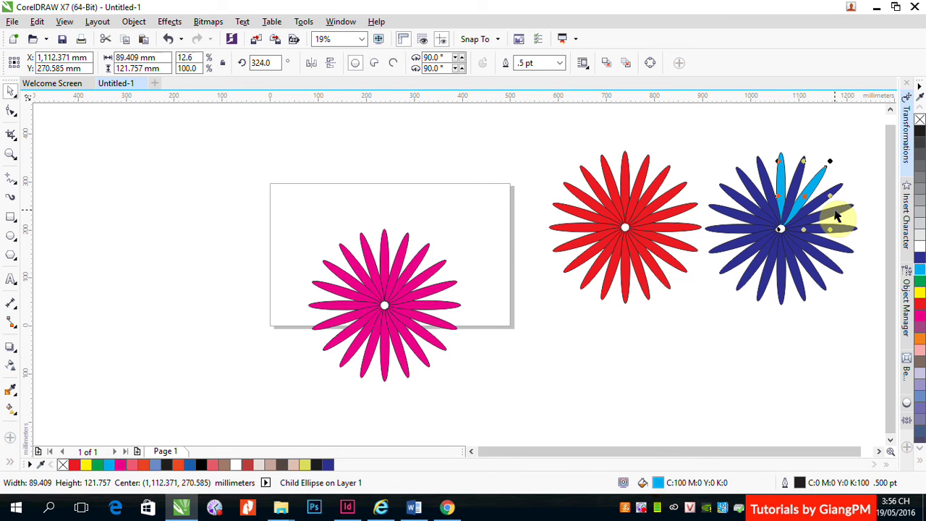
Select the remaining alternate petals around the blue flower together and fill them with cyan.
ctrl+shift+click(835, 211)
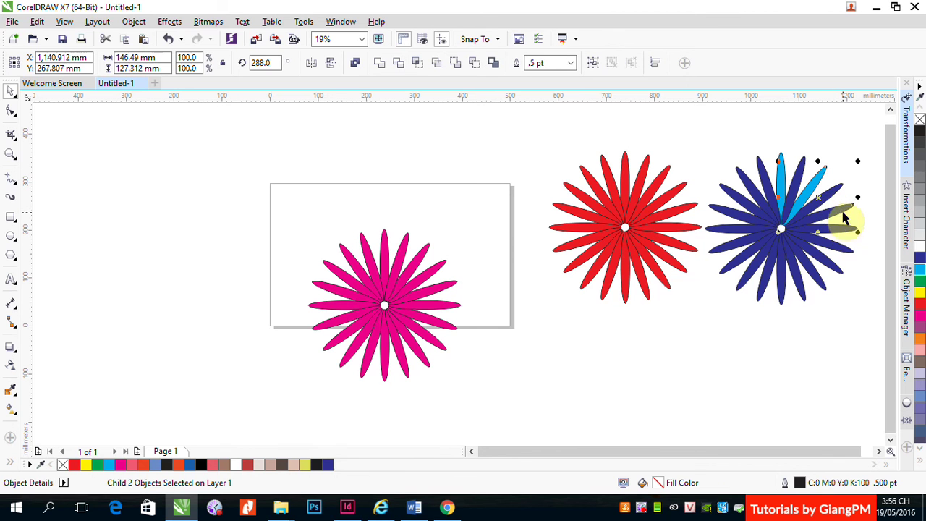
ctrl+shift+click(837, 245)
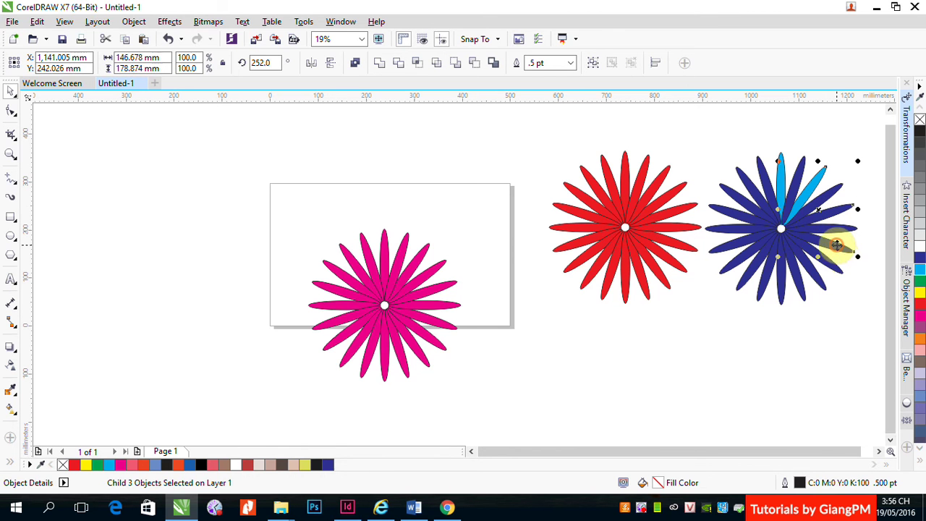
ctrl+shift+click(804, 290)
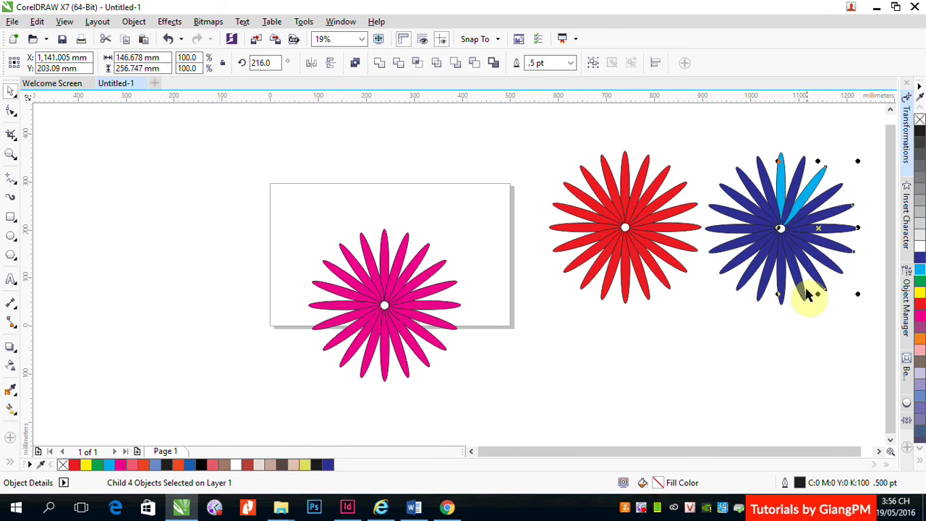
ctrl+shift+click(780, 275)
ctrl+shift+click(729, 266)
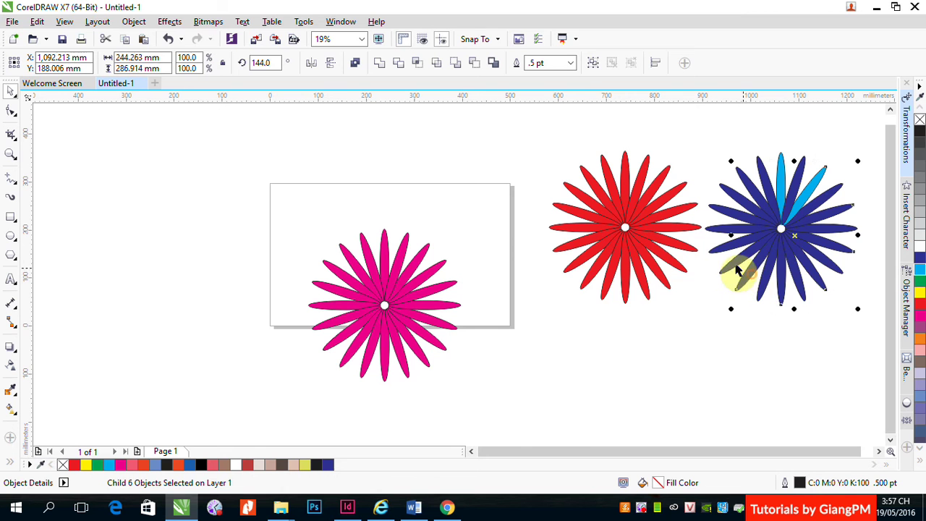
ctrl+shift+click(723, 240)
ctrl+shift+click(722, 208)
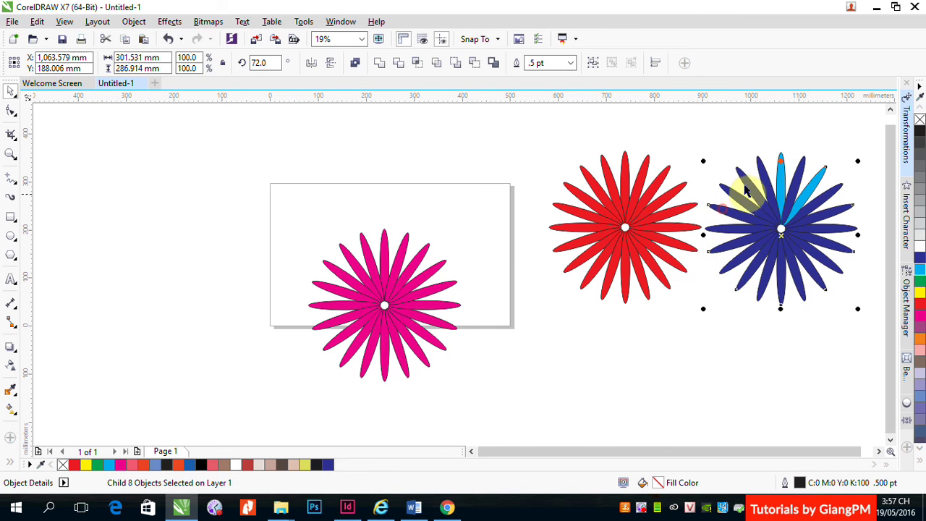
ctrl+shift+click(744, 180)
click(918, 269)
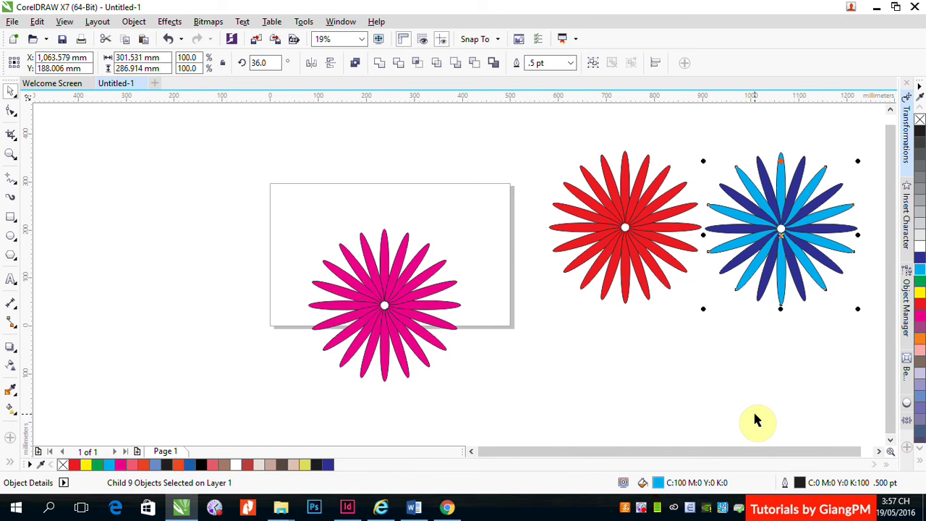
click(446, 157)
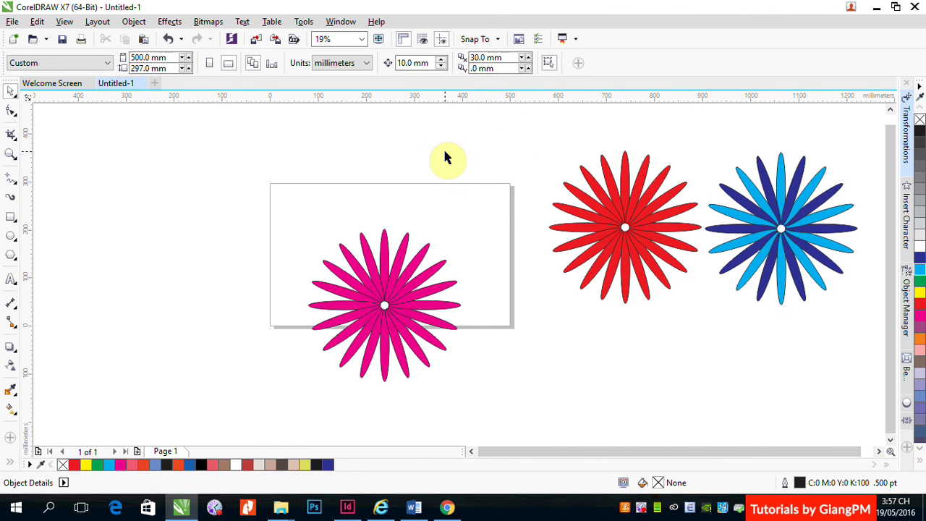
Move the whole group of three flowers left and slightly up to centre at about X 501, Y 146 mm.
click(666, 227)
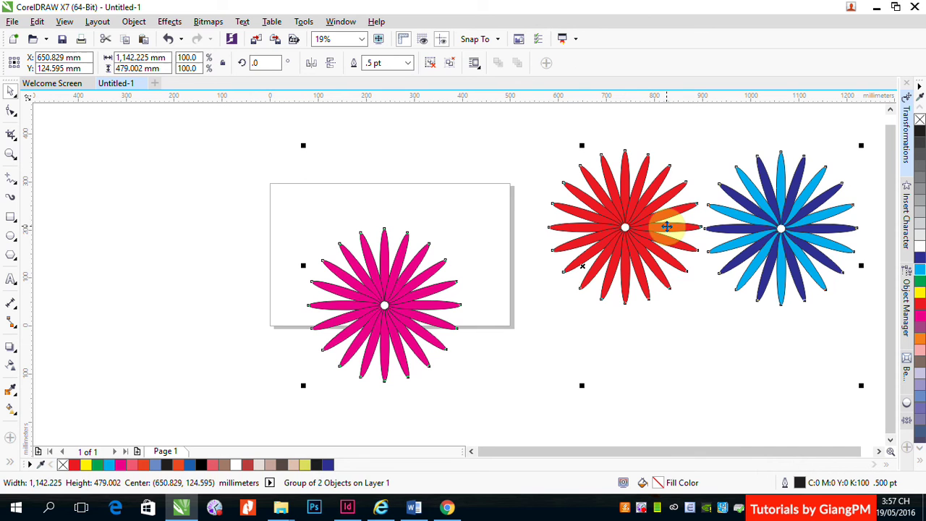
drag(666, 226, 594, 217)
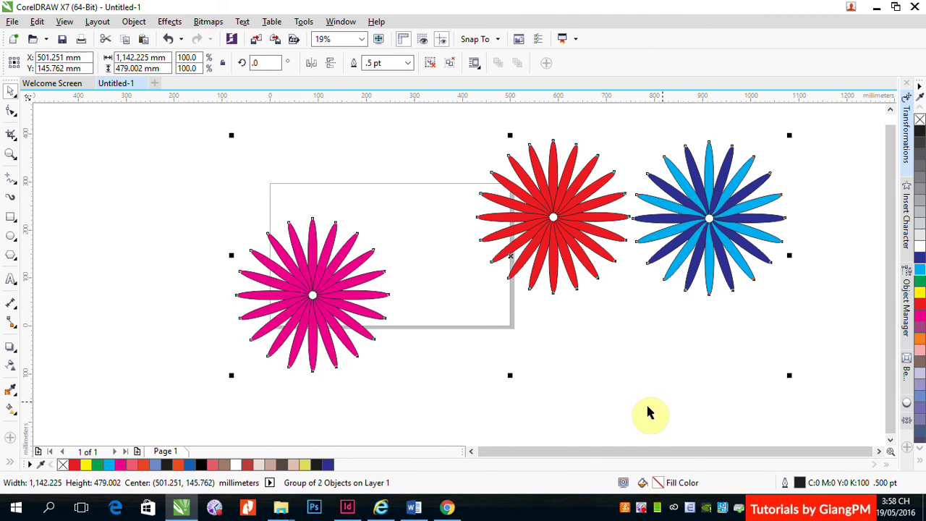
right_click(640, 510)
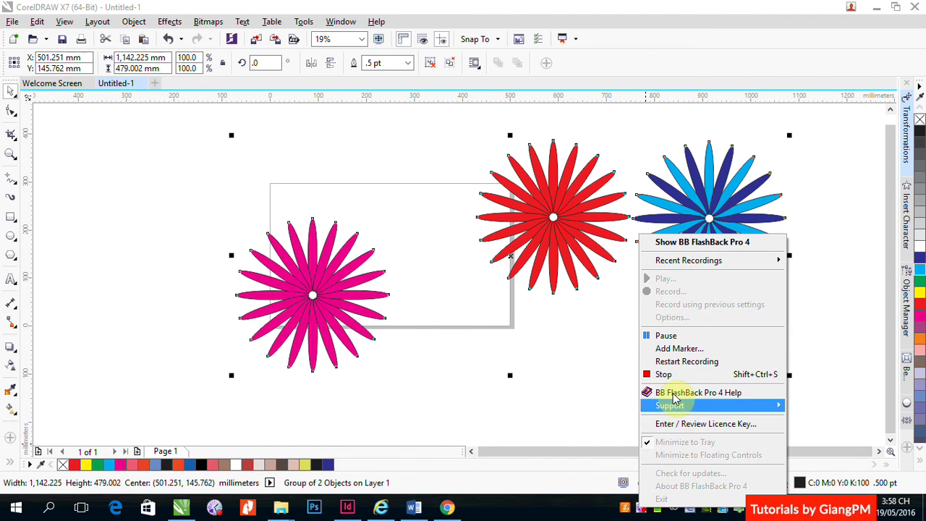